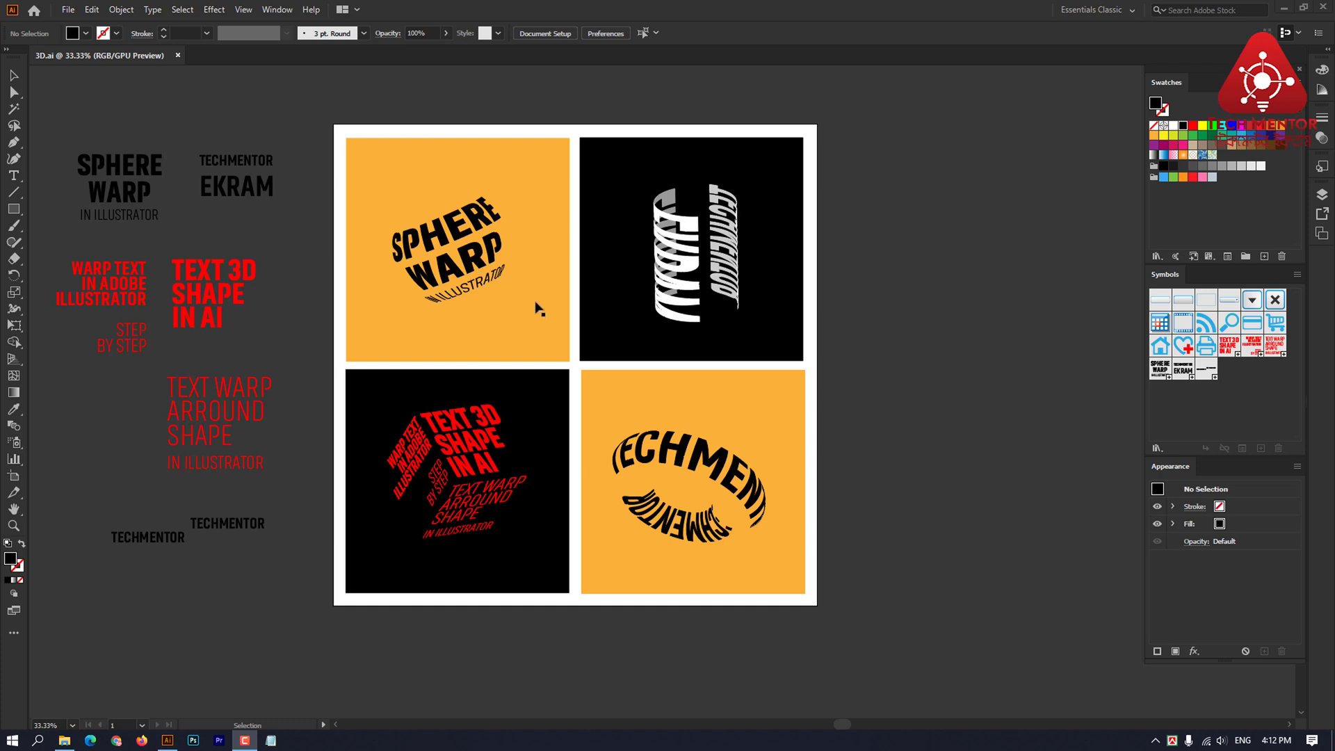
# Step: Move the red text cube artwork out of the lower black square onto the empty canvas beside the artboard
pyautogui.click(904, 310)
pyautogui.press('space')
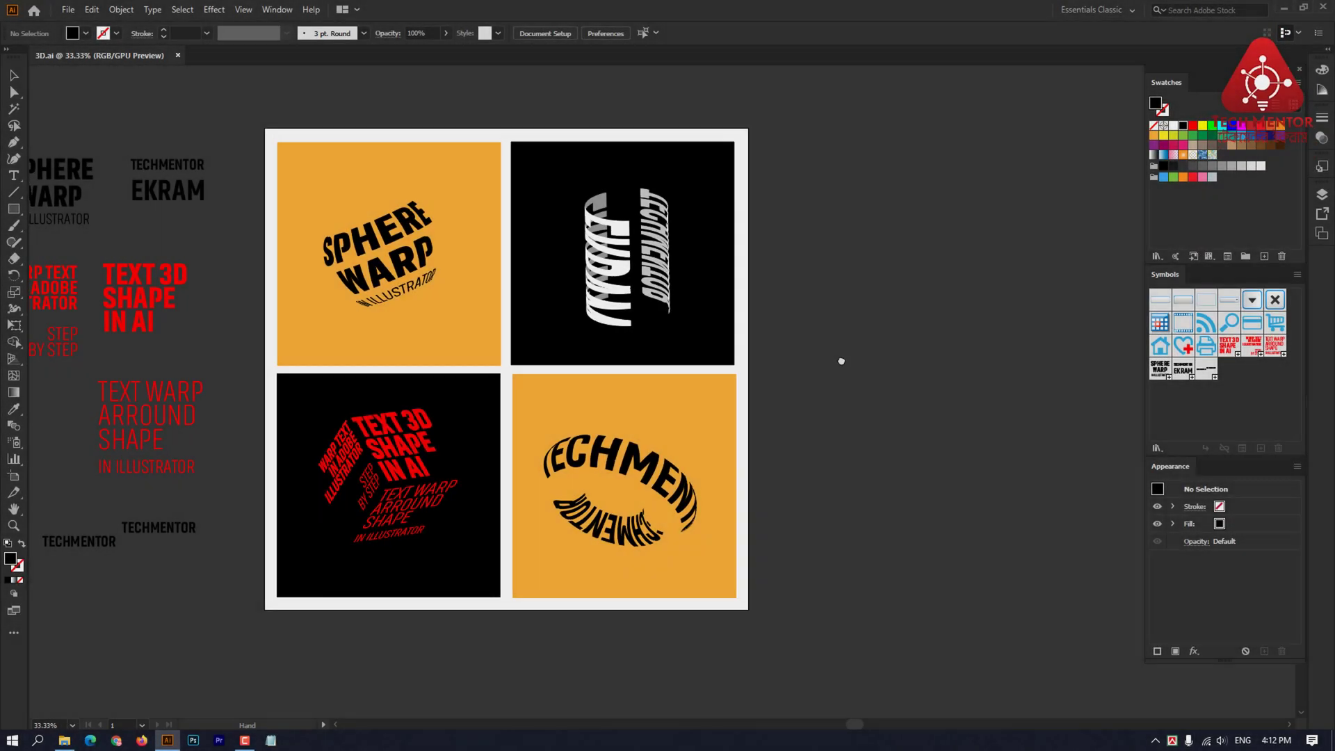
pyautogui.click(361, 467)
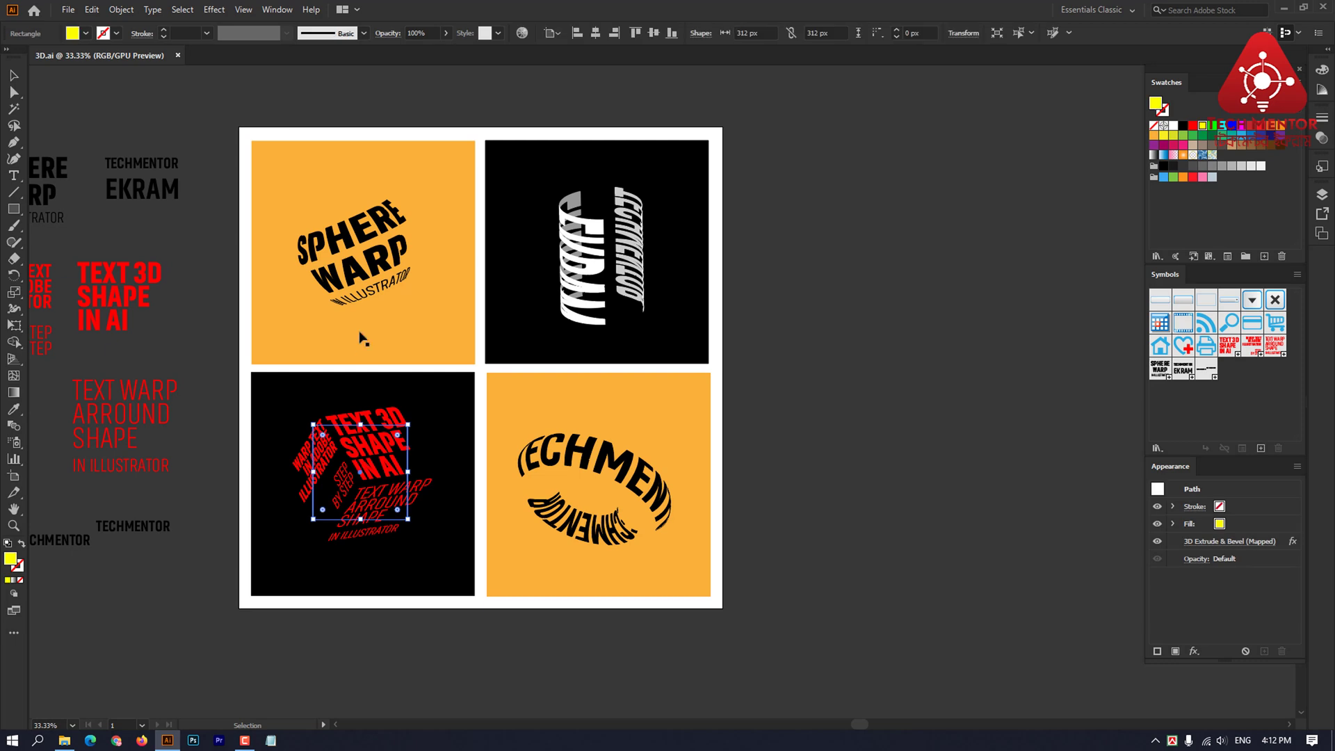
pyautogui.click(320, 113)
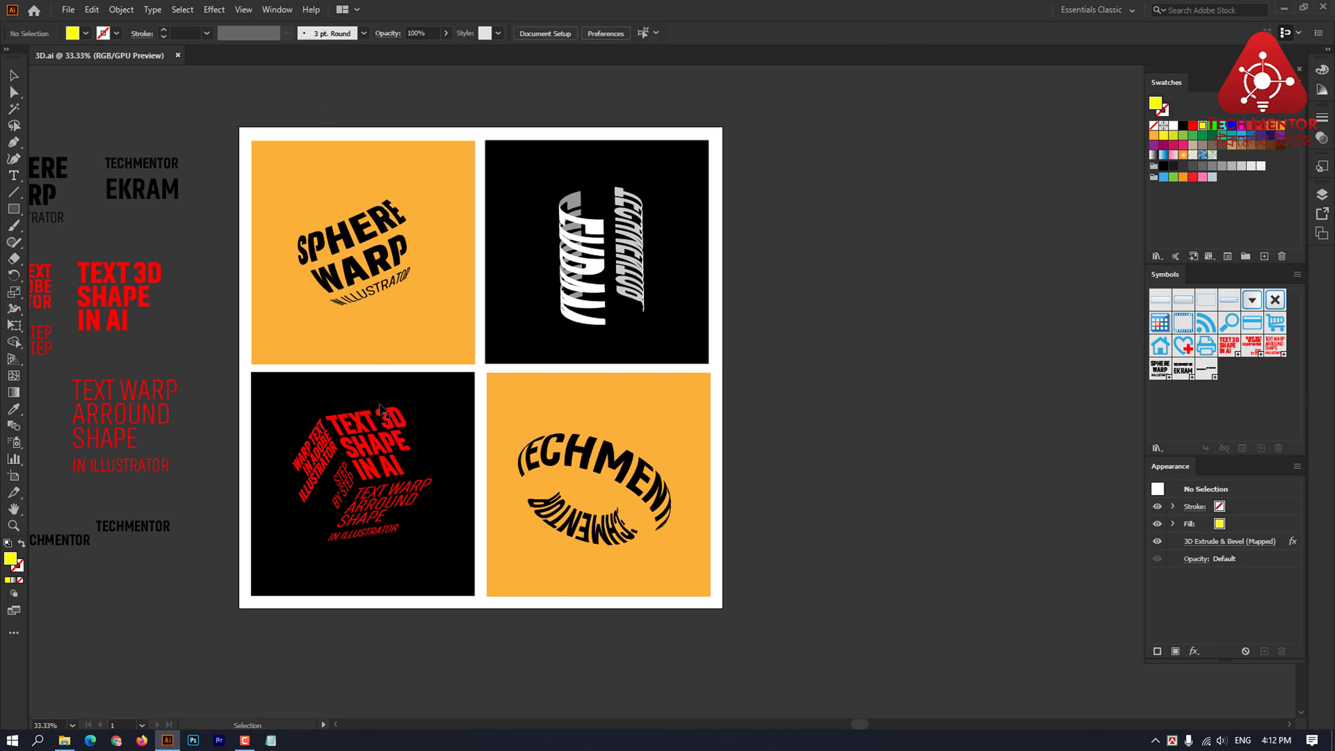
pyautogui.moveTo(374, 471); pyautogui.dragTo(994, 435)
pyautogui.click(845, 515)
pyautogui.moveTo(827, 466); pyautogui.dragTo(948, 418)
# Step: Select the red text blocks beside the artboard in turn to check that each one is a separate group
pyautogui.click(236, 289)
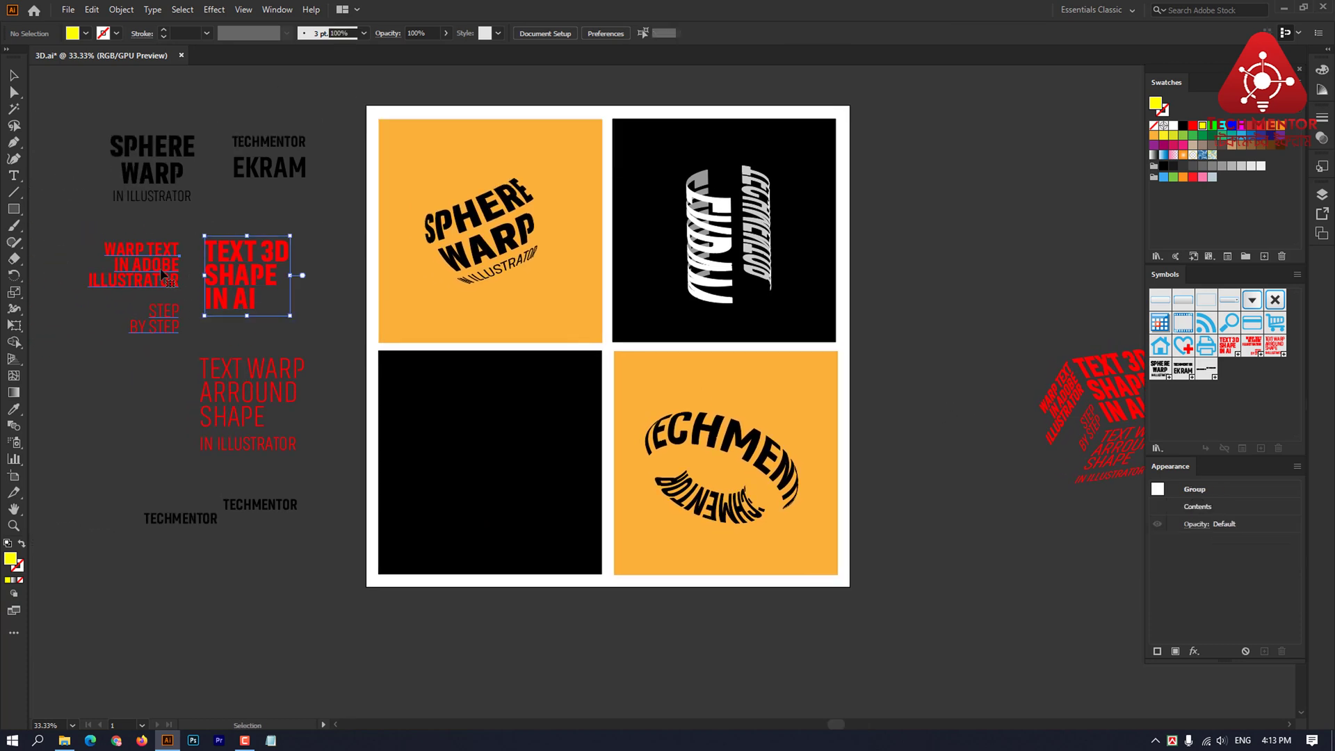
pyautogui.click(169, 275)
pyautogui.click(249, 388)
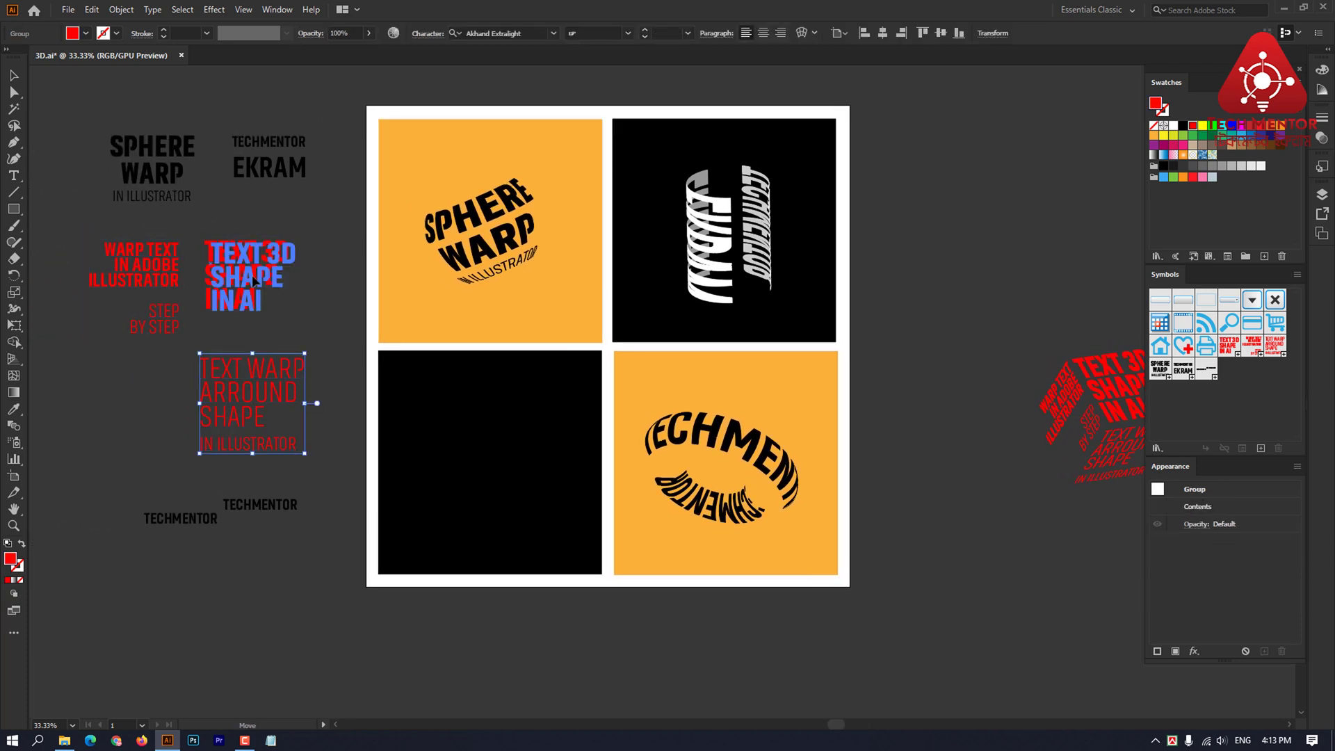
pyautogui.moveTo(244, 277); pyautogui.dragTo(258, 282)
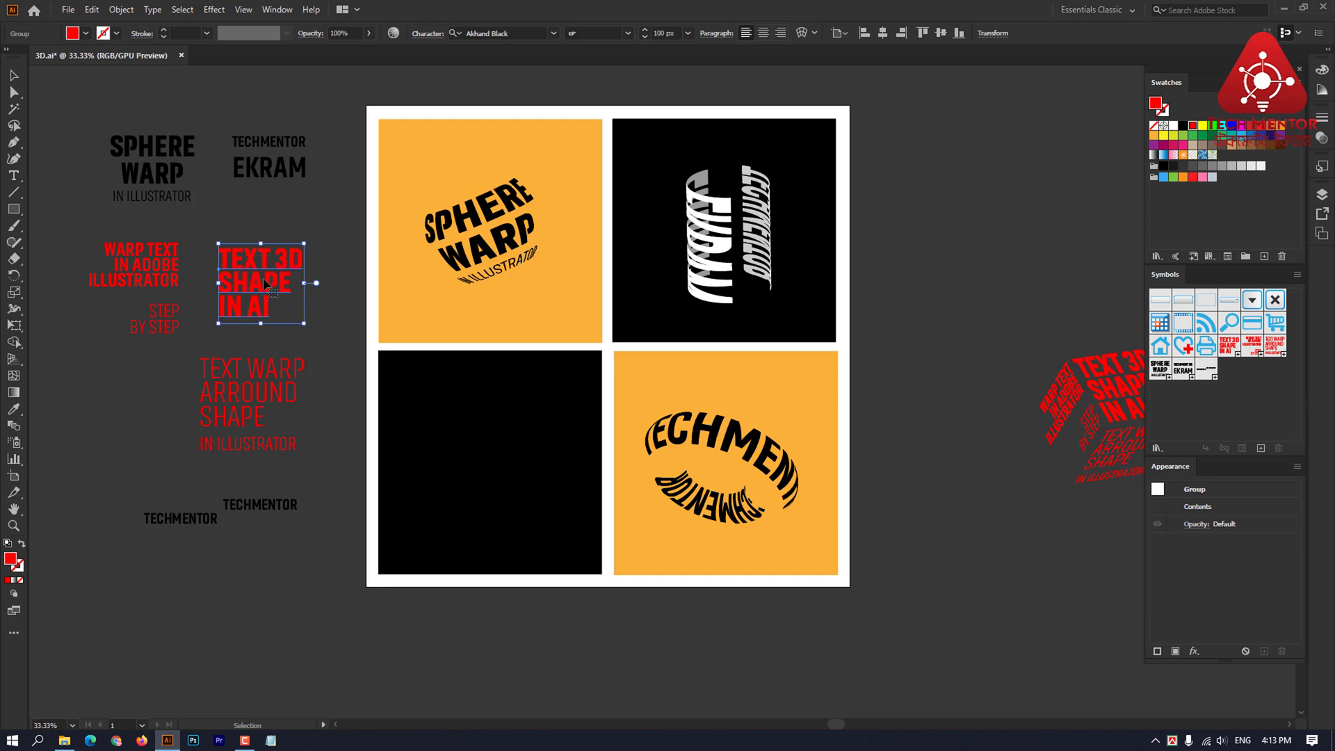
pyautogui.moveTo(167, 270); pyautogui.dragTo(170, 270)
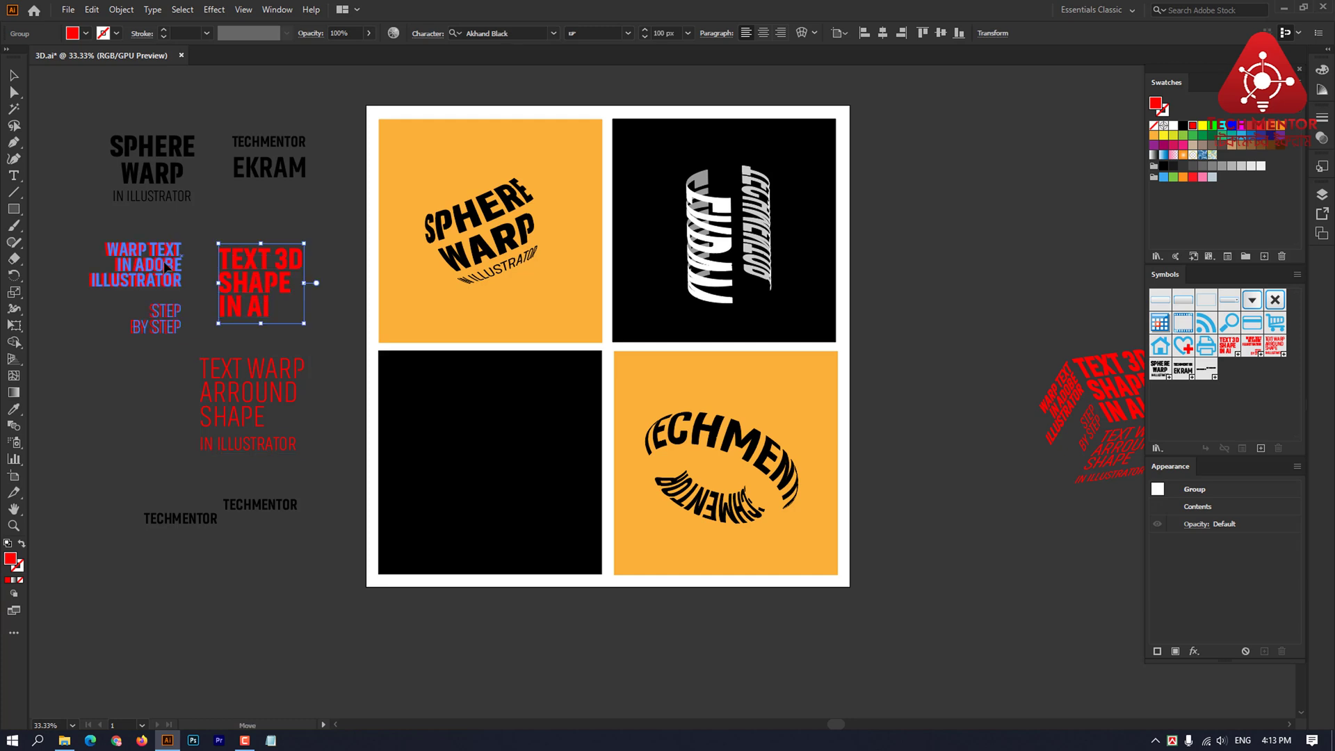
pyautogui.click(245, 374)
pyautogui.moveTo(313, 305); pyautogui.dragTo(296, 304)
# Step: Try to add the "TEXT 3D SHAPE IN AI" group as a new symbol
pyautogui.click(243, 271)
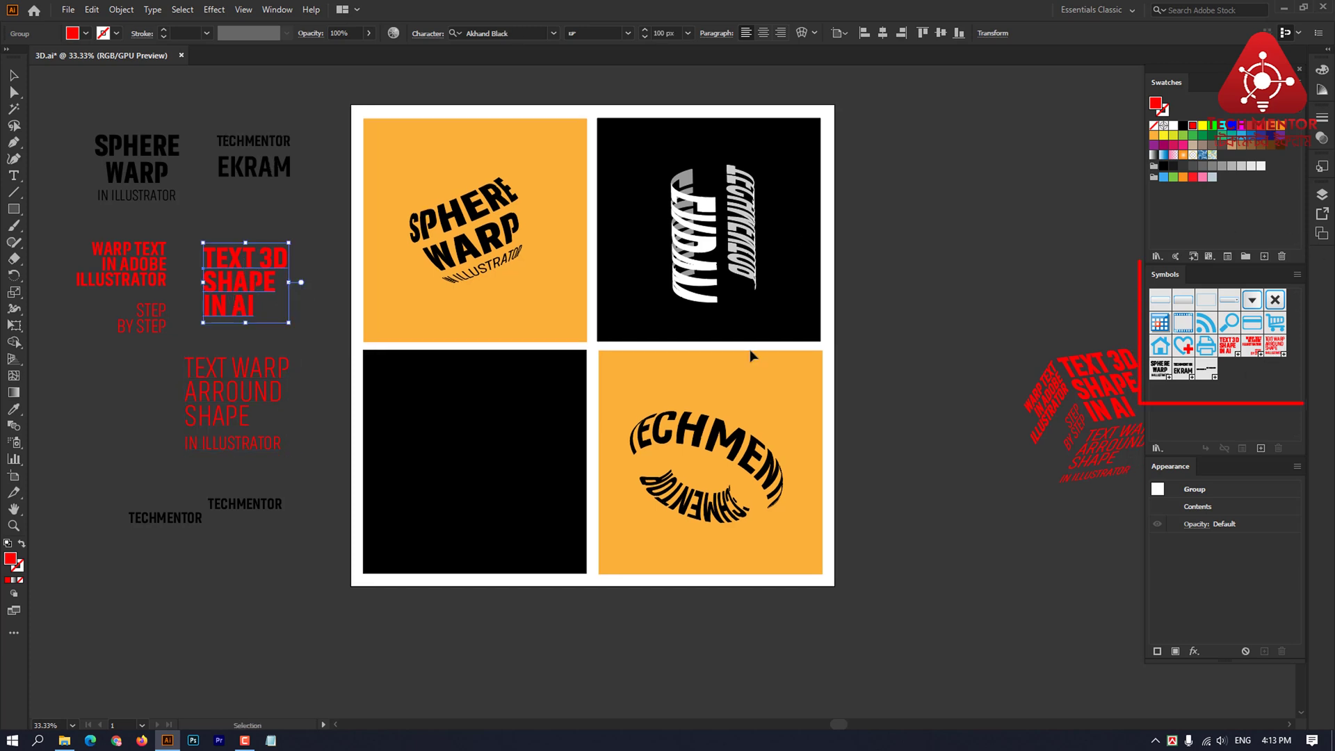
pyautogui.moveTo(264, 289); pyautogui.dragTo(1247, 392)
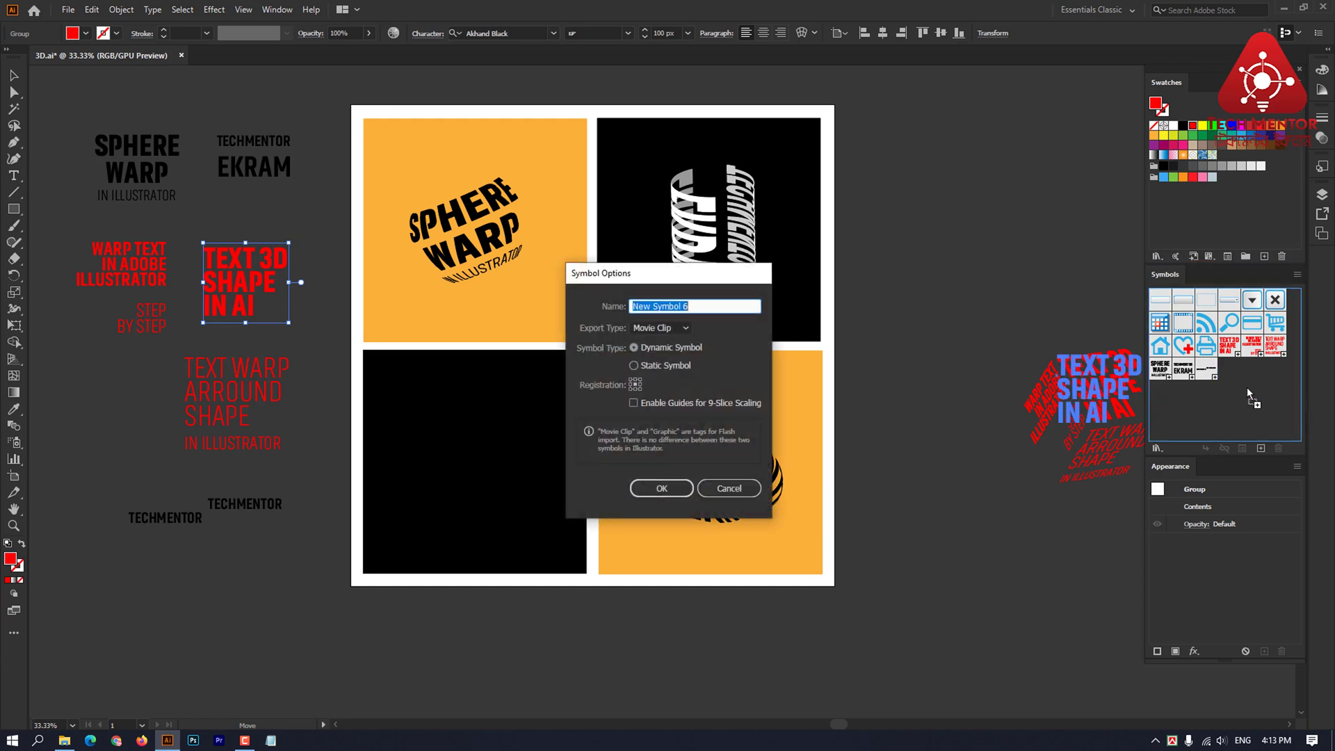
pyautogui.click(724, 489)
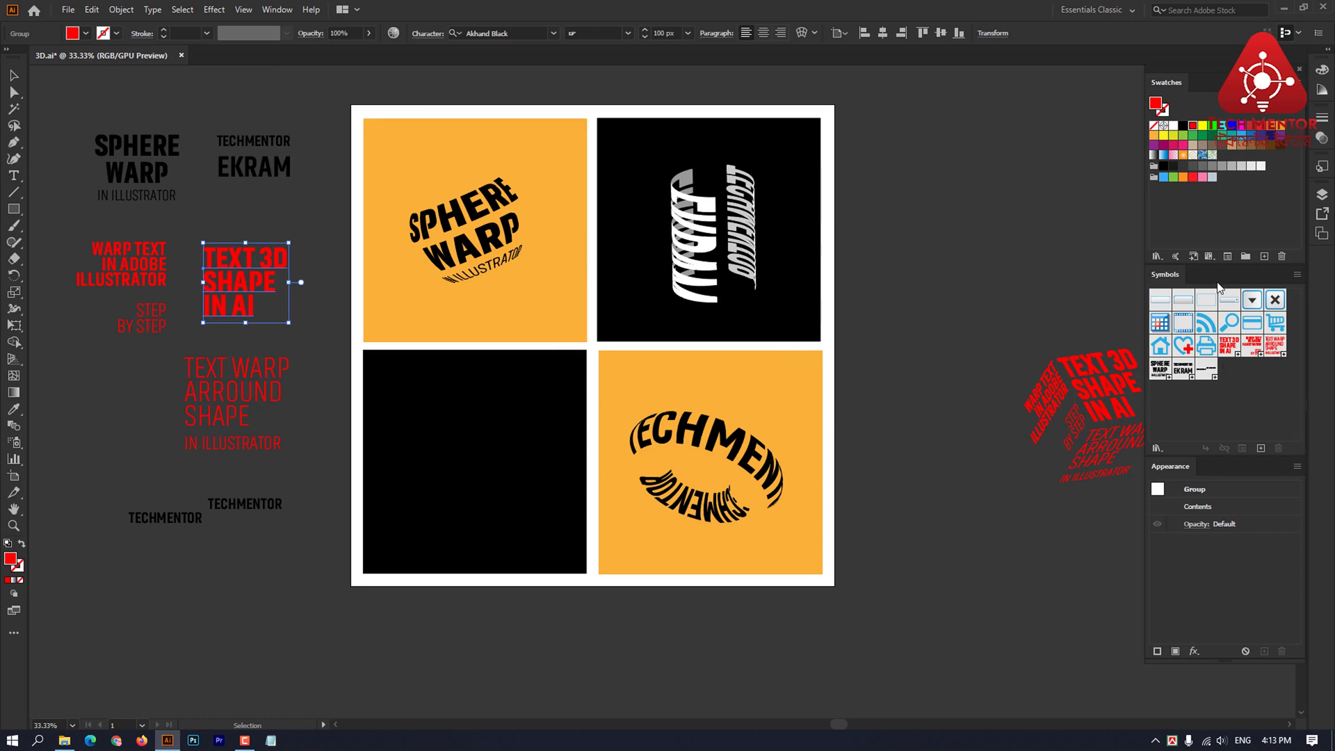
pyautogui.click(278, 9)
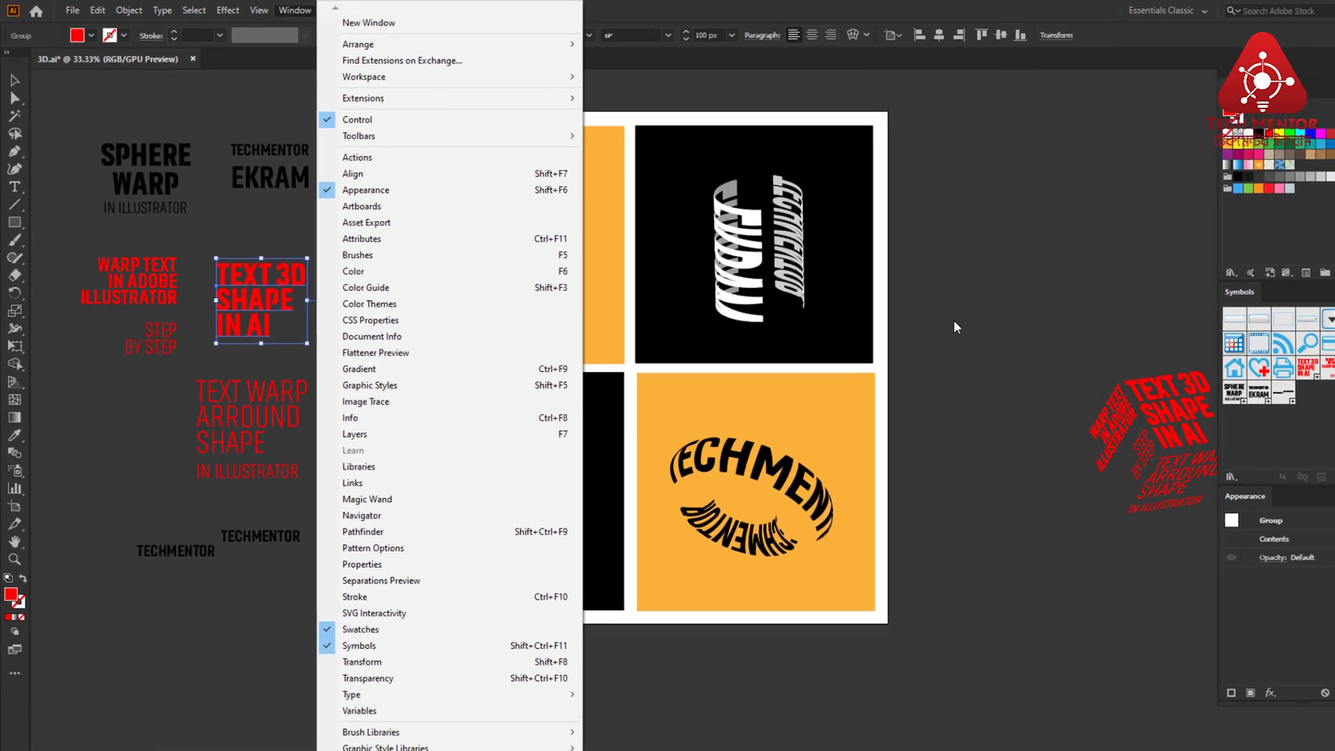
pyautogui.click(432, 728)
# Step: Draw a red square about 274 px wide inside the empty black square and shift it towards the centre
pyautogui.moveTo(1100, 355); pyautogui.dragTo(1054, 339)
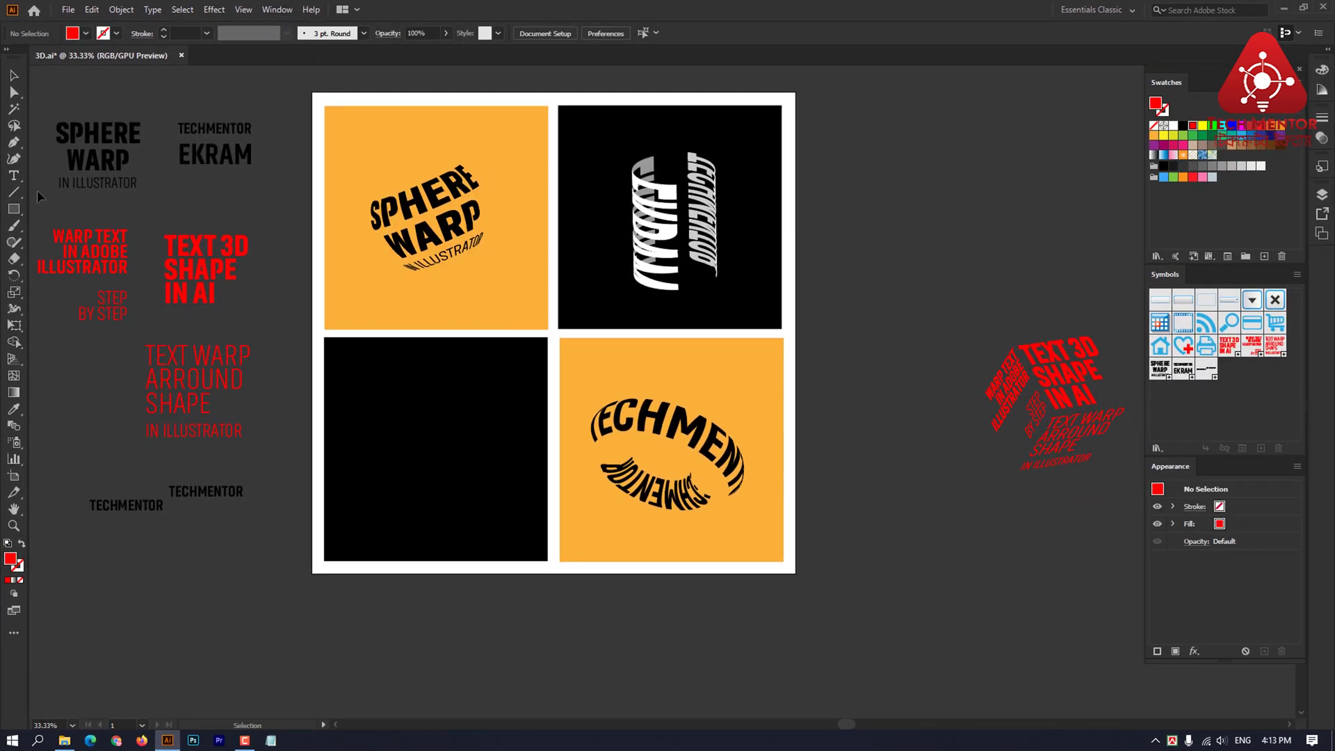
pyautogui.click(18, 207)
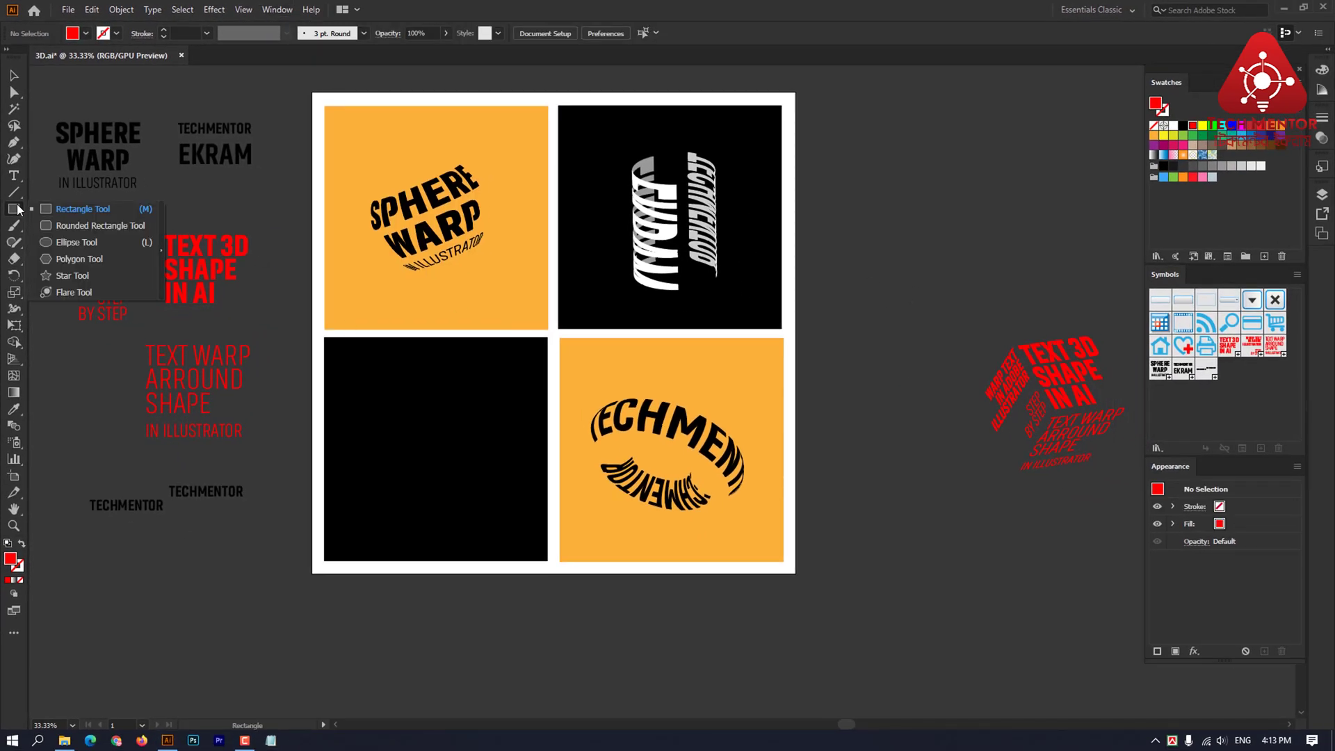
pyautogui.click(65, 207)
pyautogui.moveTo(403, 431); pyautogui.dragTo(445, 473)
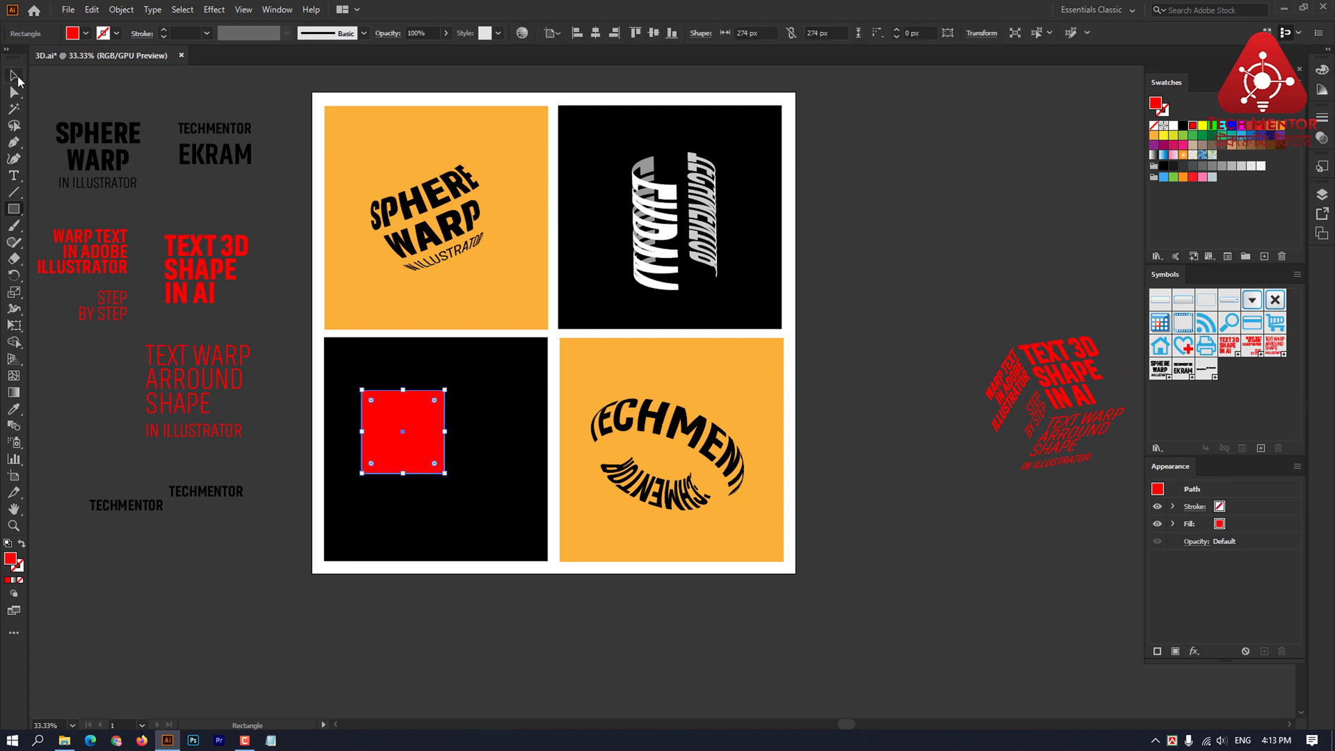
pyautogui.click(15, 76)
pyautogui.moveTo(391, 424); pyautogui.dragTo(411, 435)
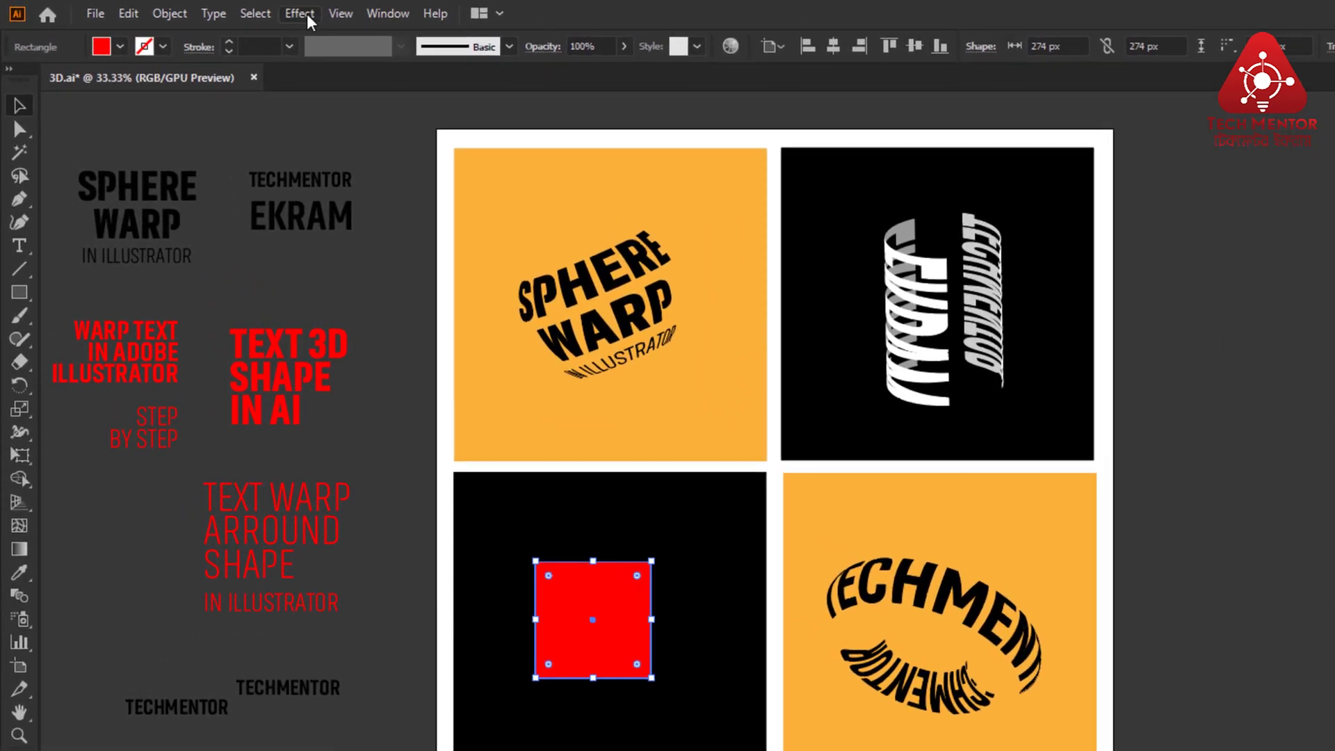
# Step: Apply 3D Extrude & Bevel to the red square with 334 pt depth and a custom rotation of -33°, -28° and 13°
pyautogui.click(214, 9)
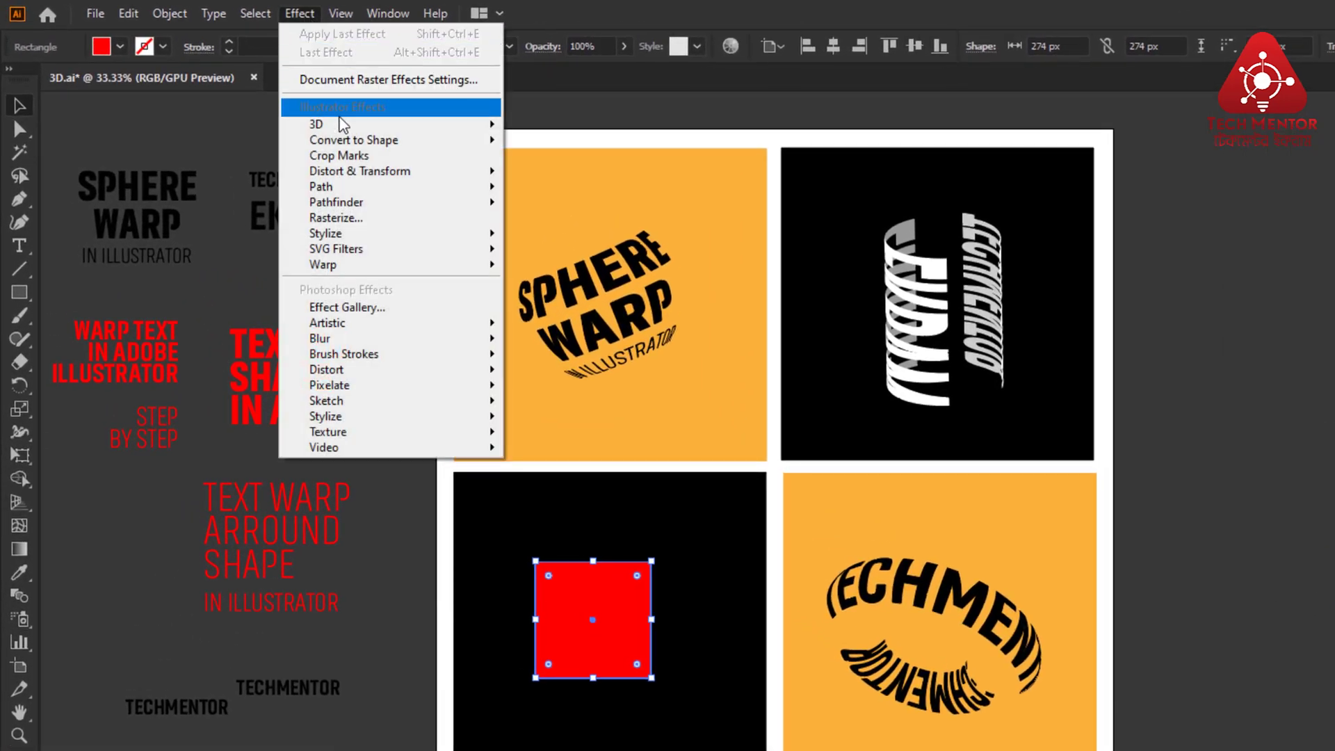
pyautogui.moveTo(342, 125)
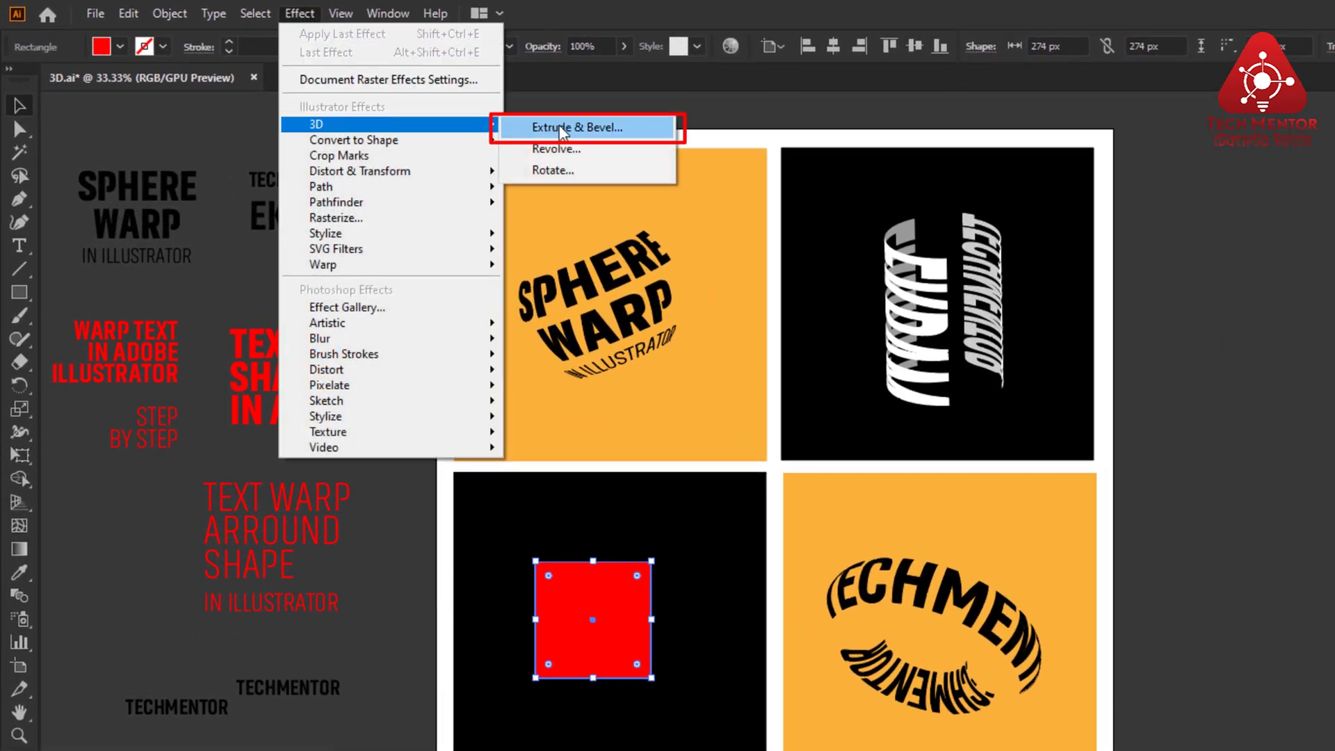
pyautogui.click(562, 128)
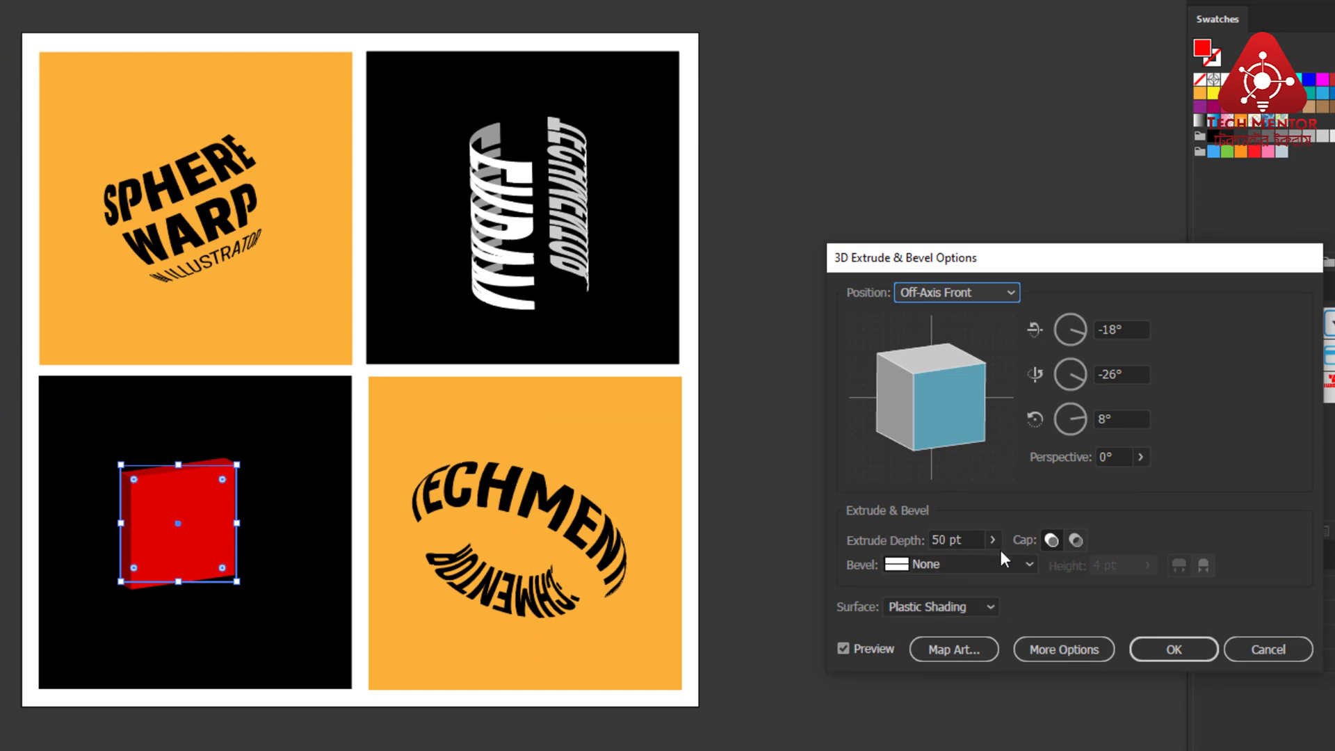
pyautogui.click(993, 540)
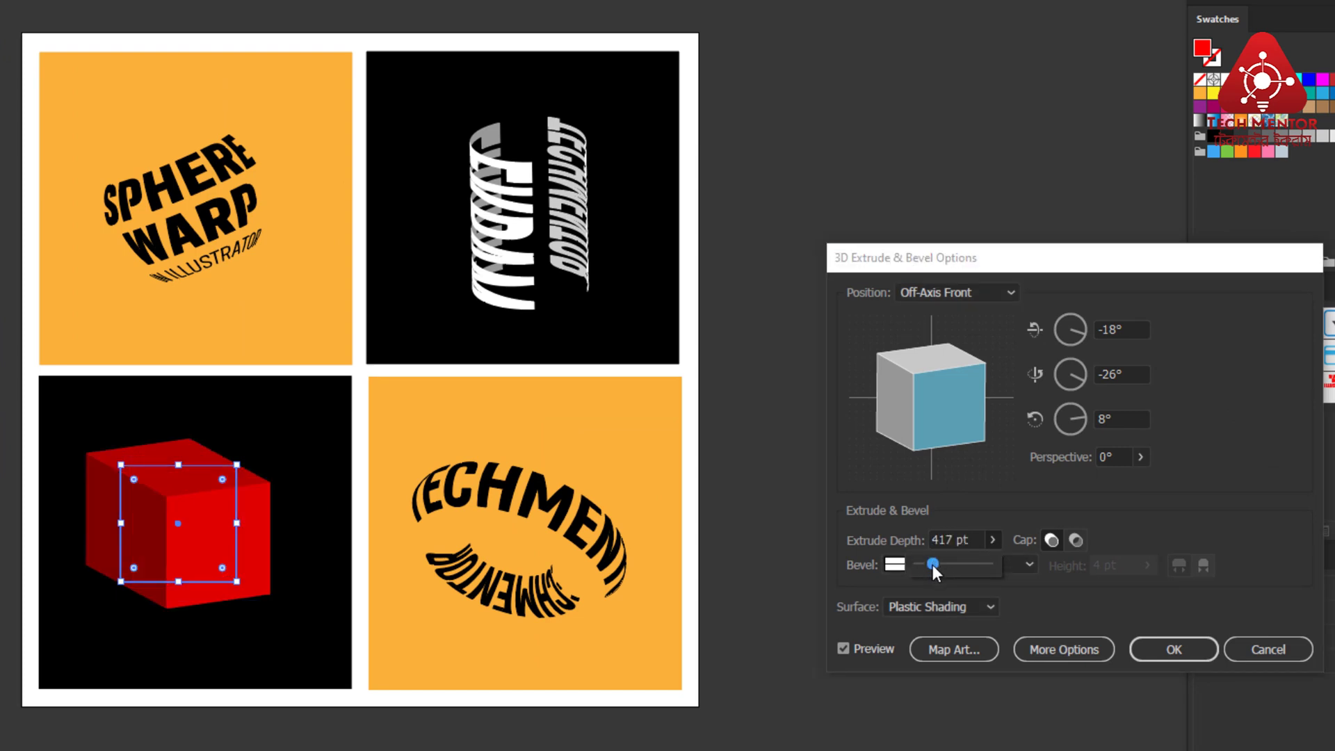
pyautogui.moveTo(931, 565); pyautogui.dragTo(929, 565)
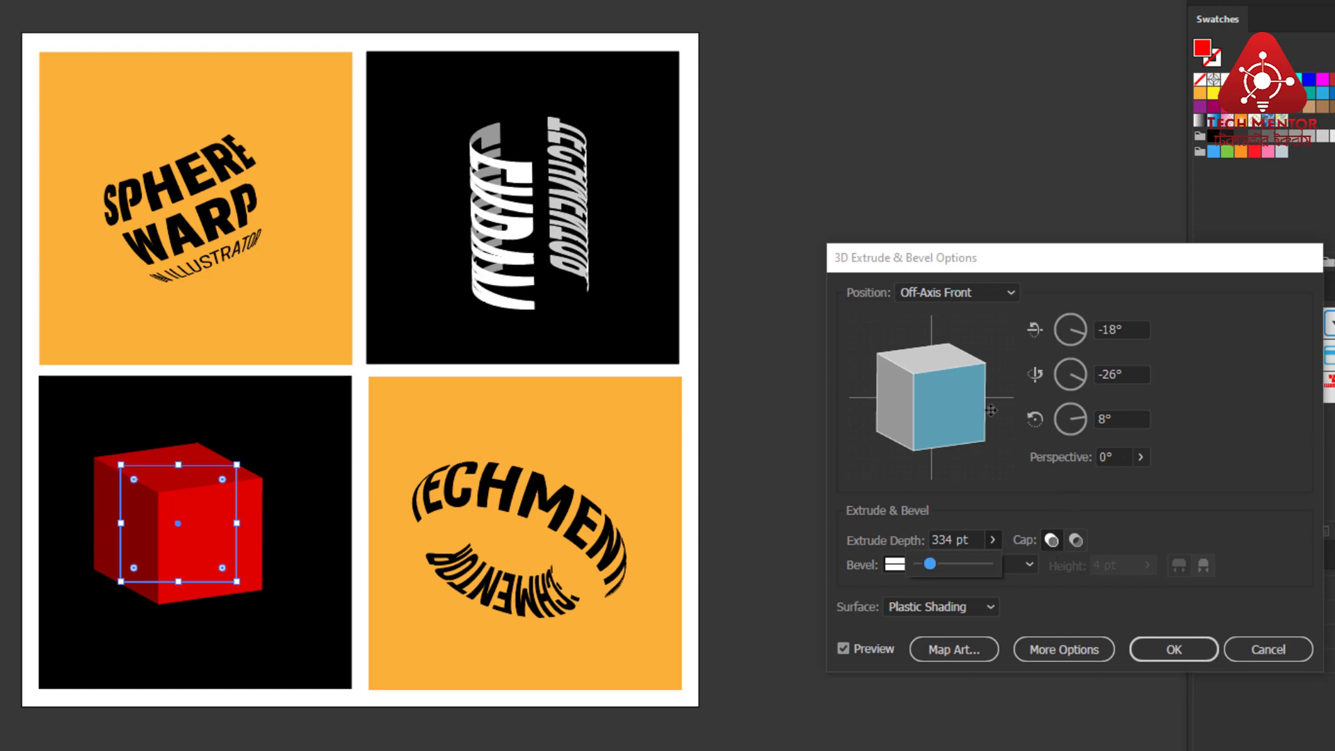
pyautogui.moveTo(940, 391); pyautogui.dragTo(946, 402)
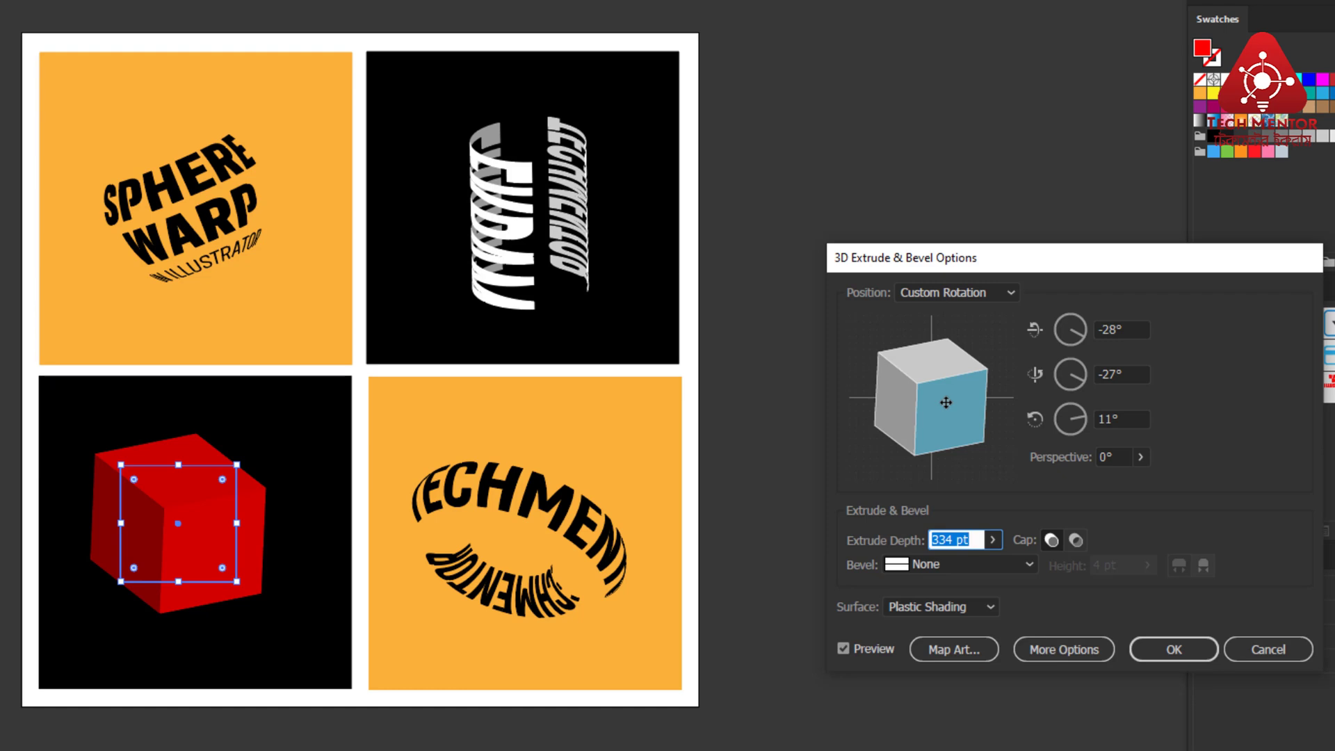
pyautogui.moveTo(946, 403); pyautogui.dragTo(948, 407)
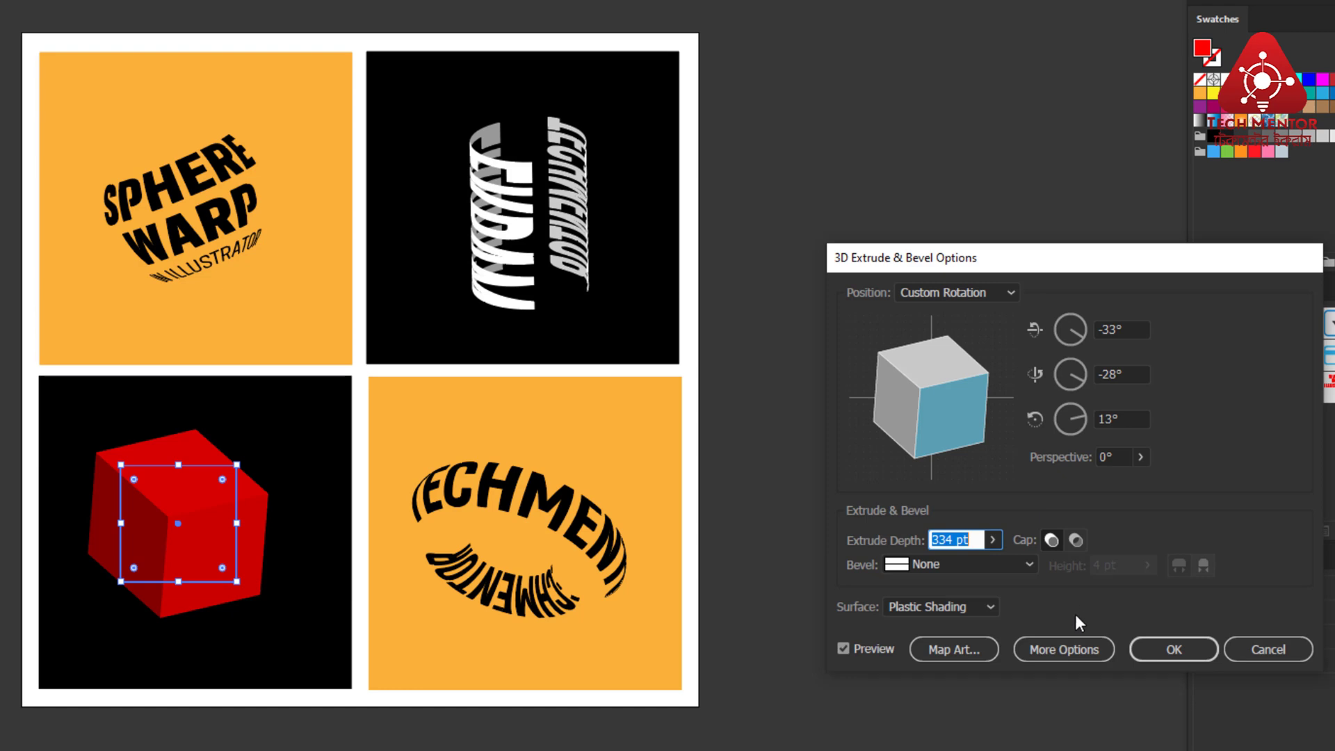
# Step: Open Map Art for the cube, enable Invisible Geometry, and cycle through its surfaces to surface 6 of 6
pyautogui.click(955, 649)
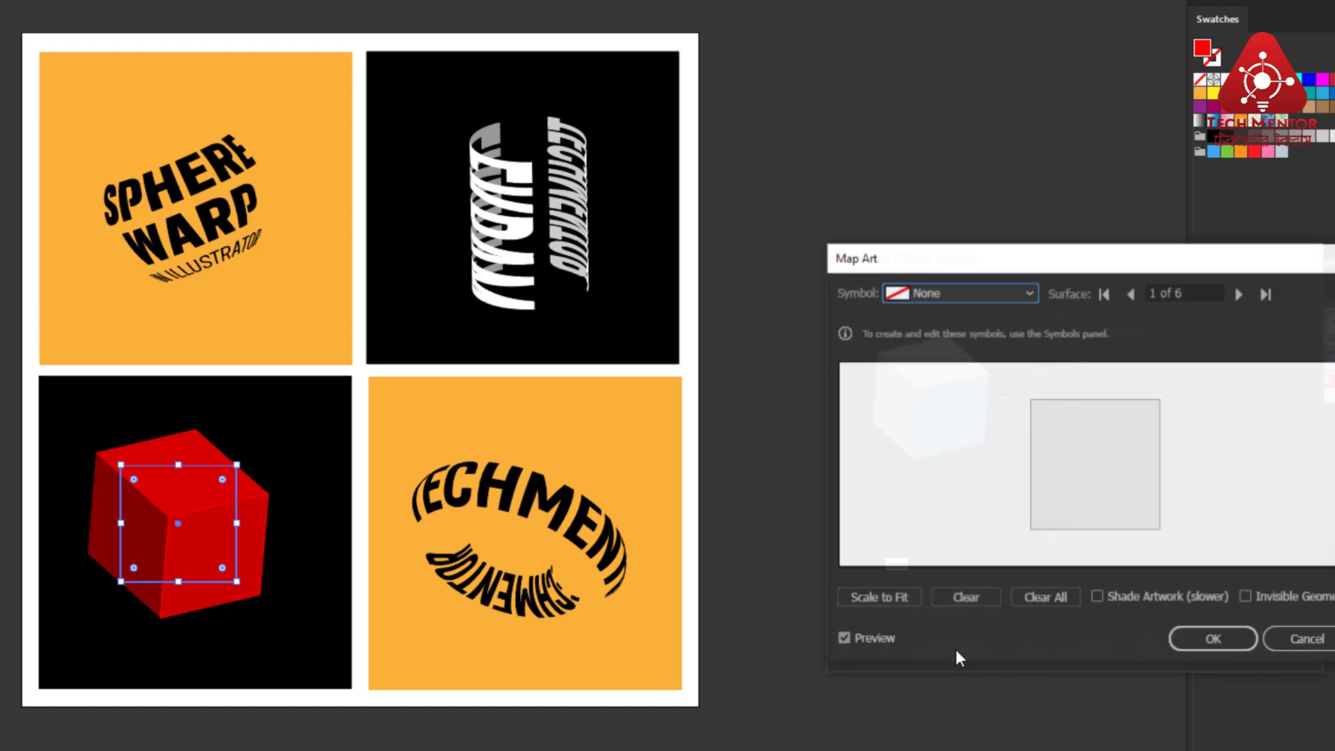
pyautogui.click(1245, 598)
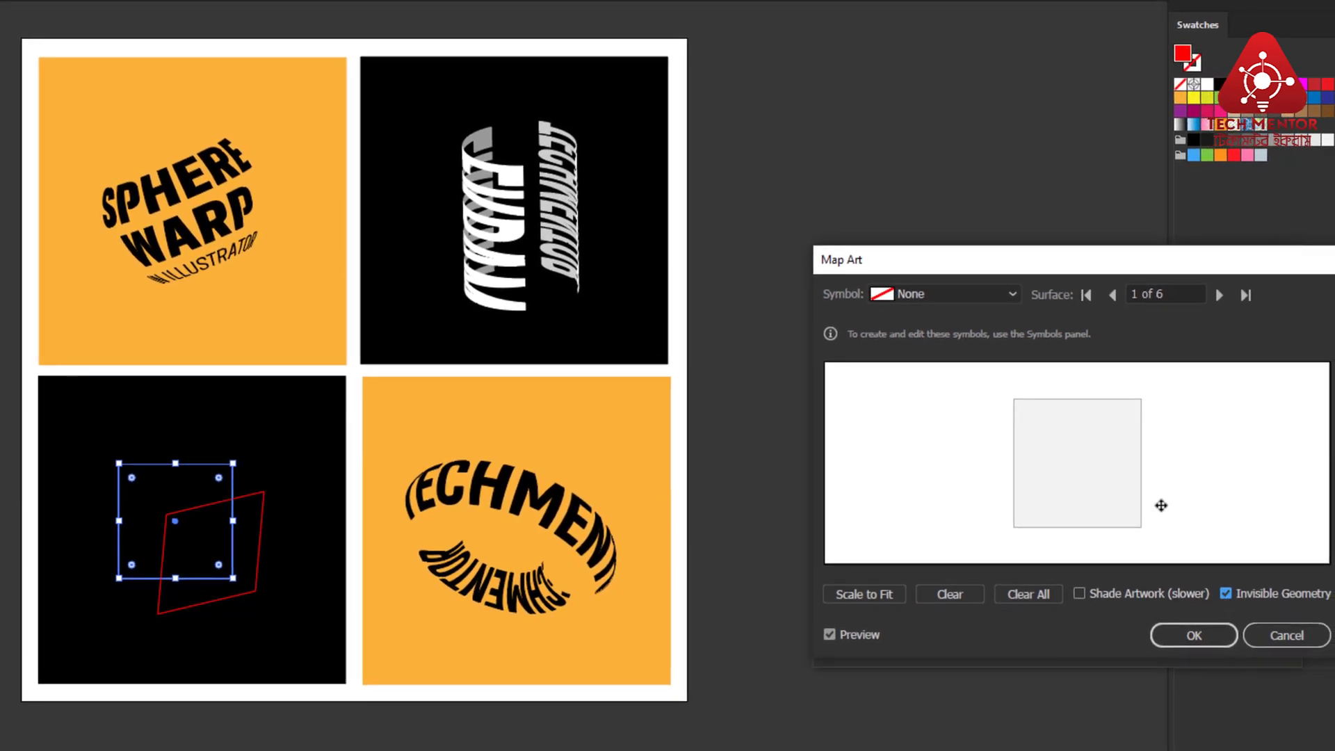
pyautogui.click(1113, 294)
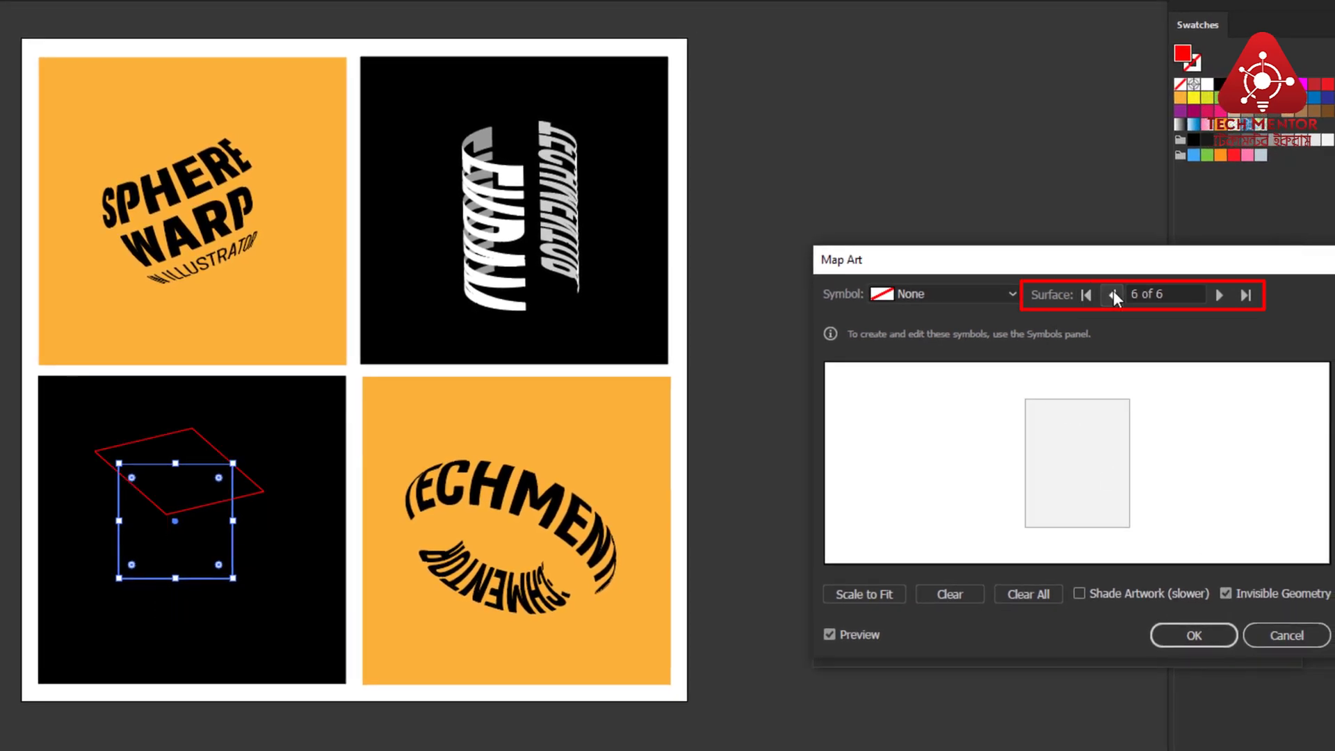
pyautogui.click(1114, 295)
pyautogui.click(1114, 295)
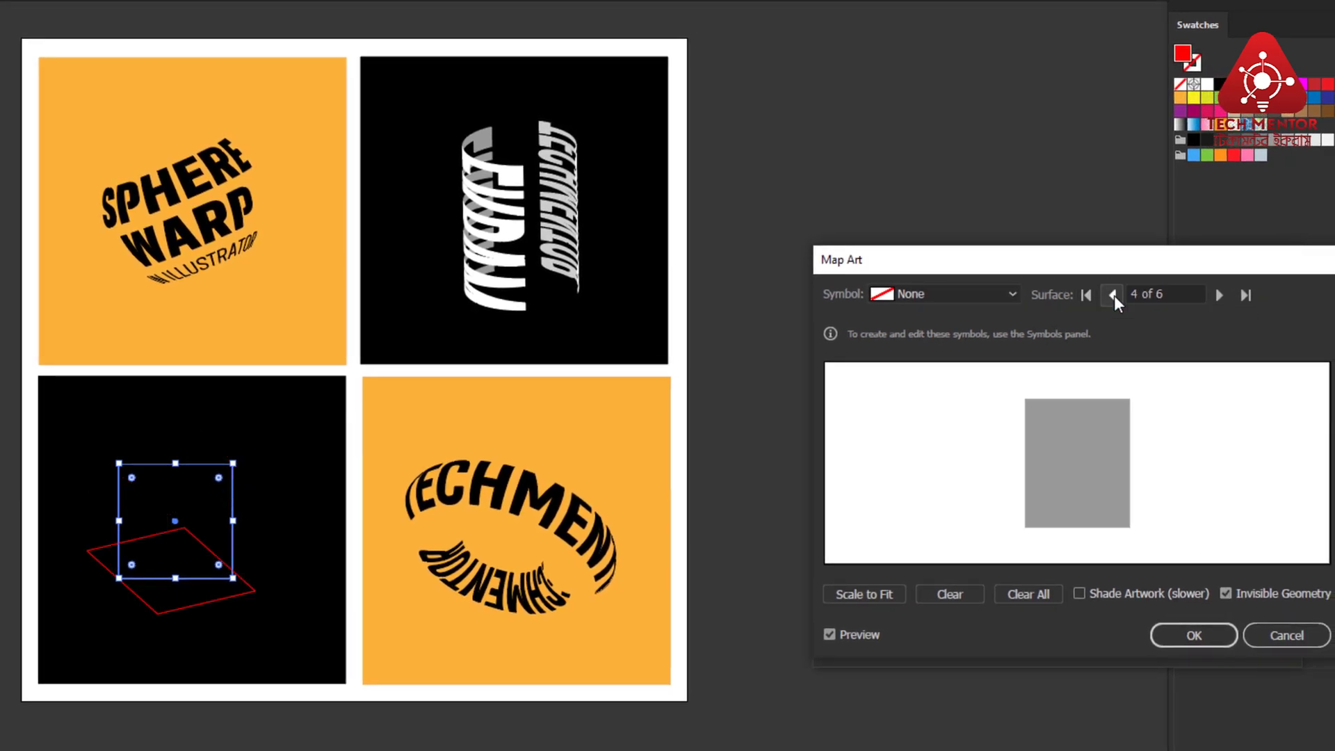
pyautogui.click(1114, 294)
pyautogui.click(1113, 294)
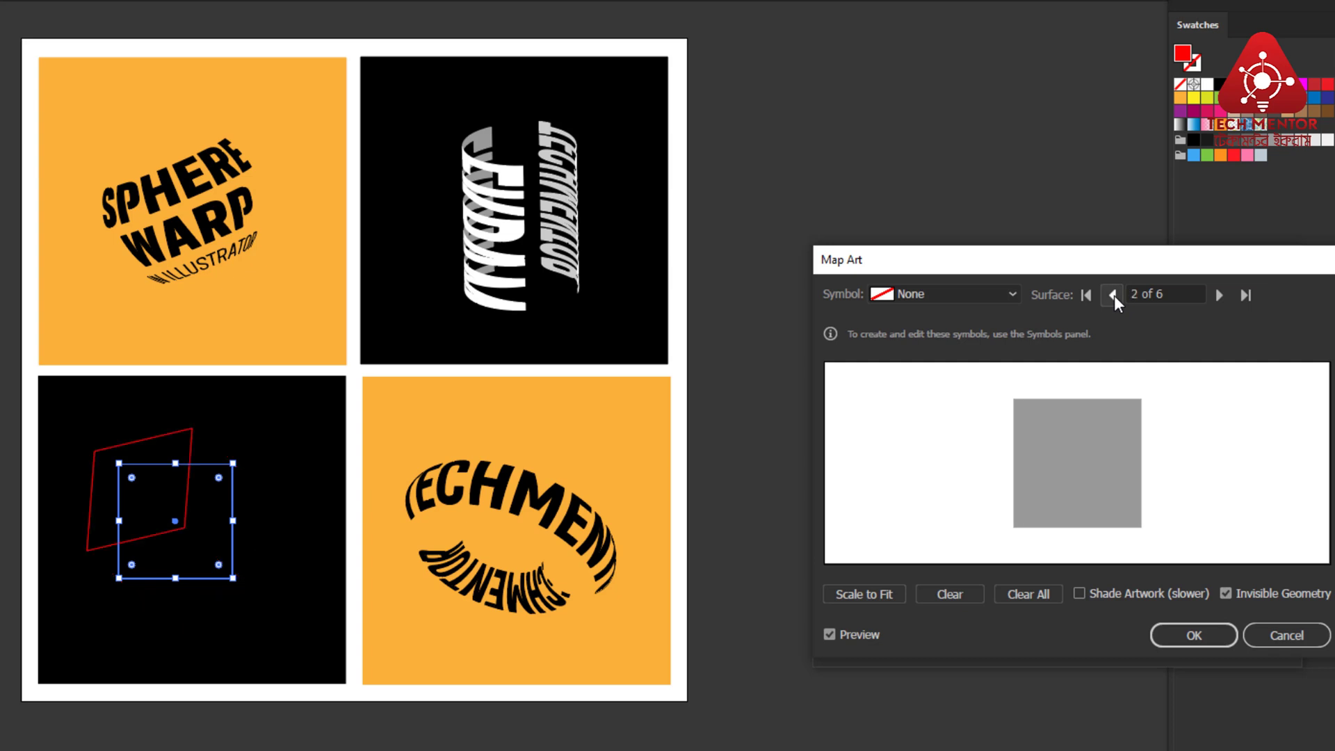
pyautogui.click(1113, 295)
pyautogui.click(1114, 295)
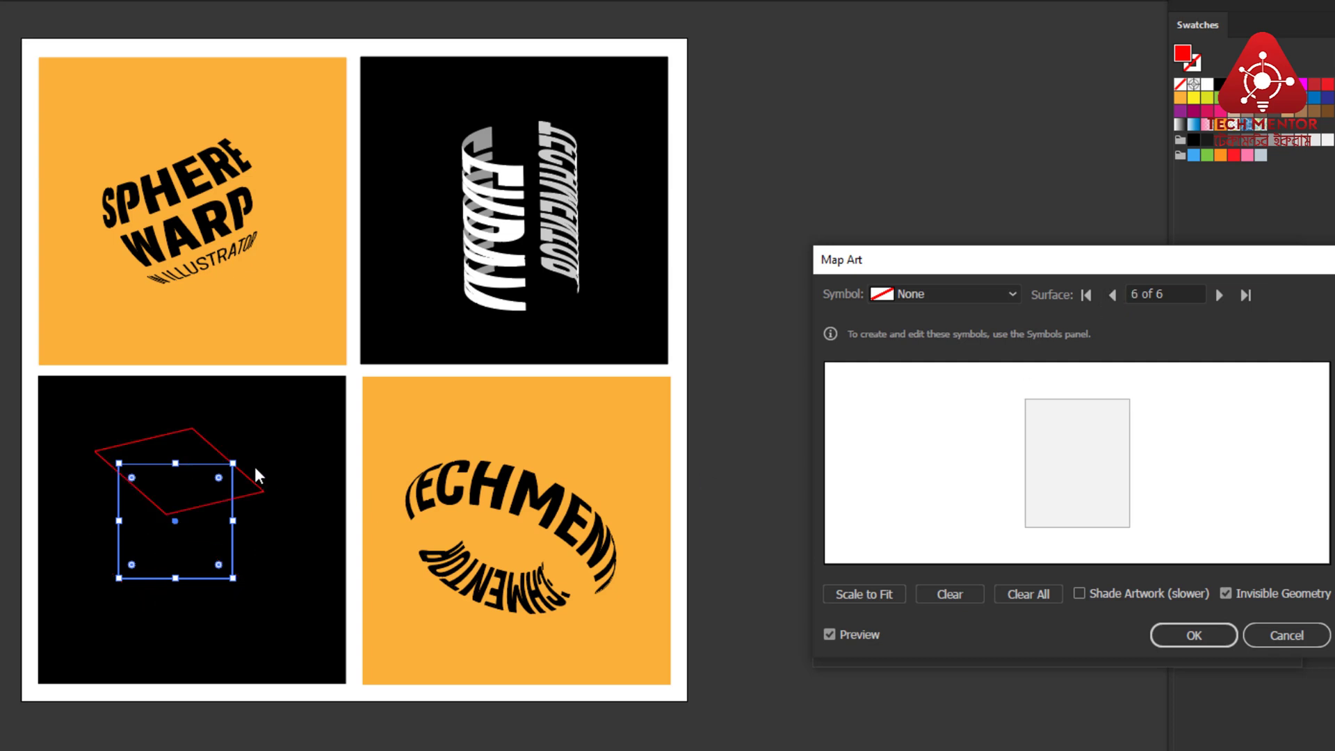
# Step: Map New Symbol ("TEXT 3D SHAPE IN AI") onto surface 6, the cube's top face, and resize it to fill the face
pyautogui.click(1014, 292)
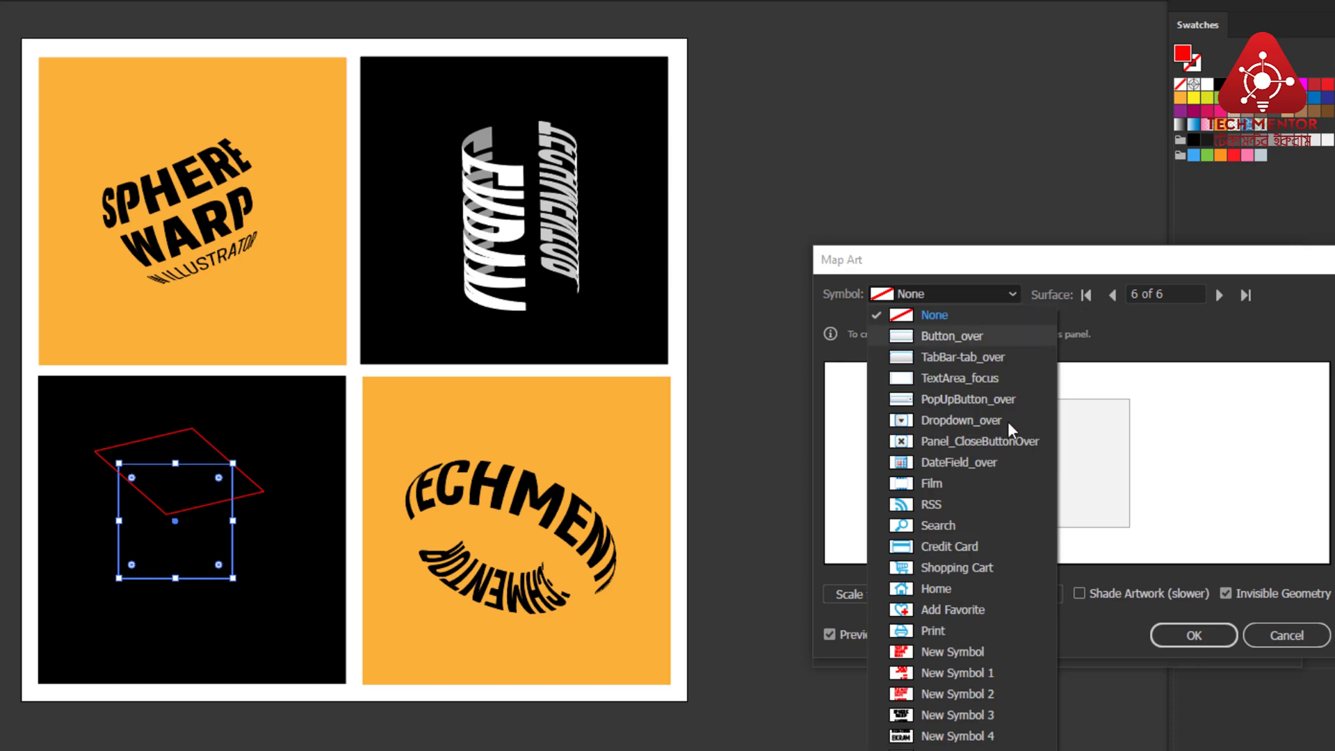
pyautogui.click(949, 653)
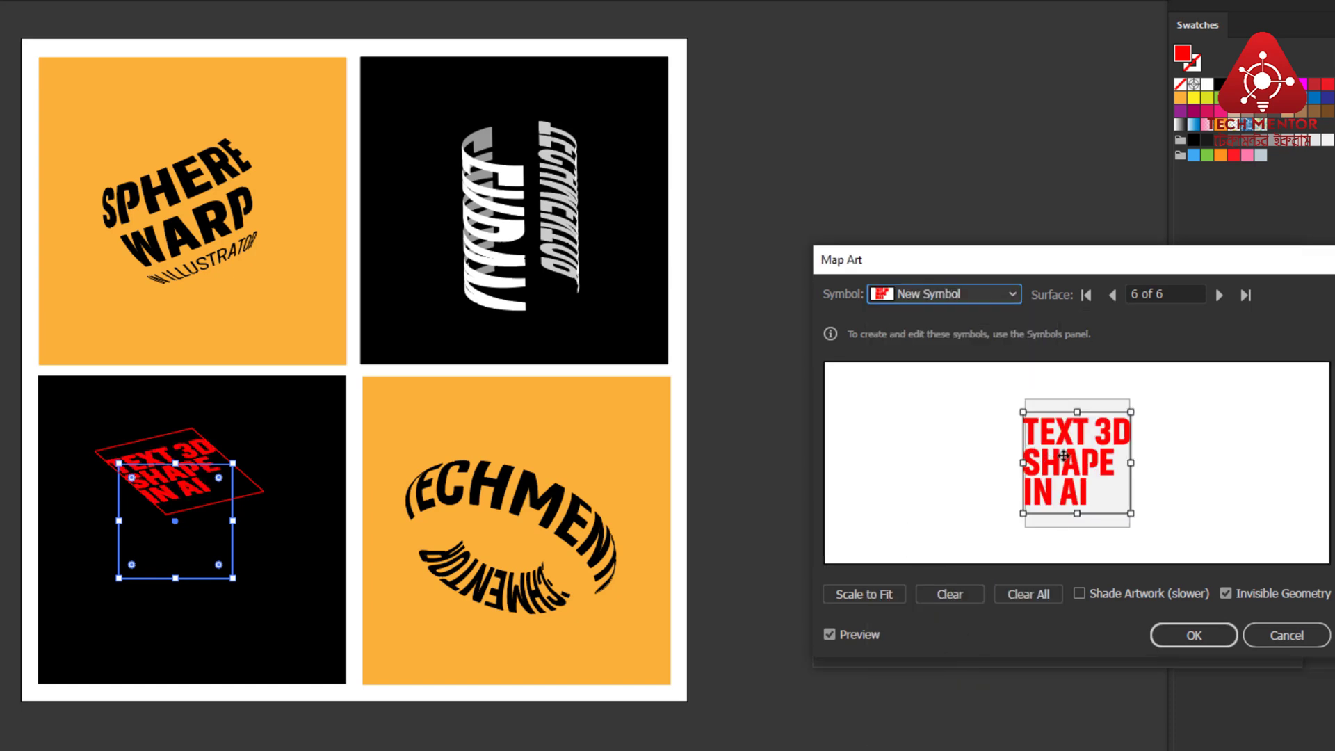
pyautogui.moveTo(1024, 463); pyautogui.dragTo(1031, 463)
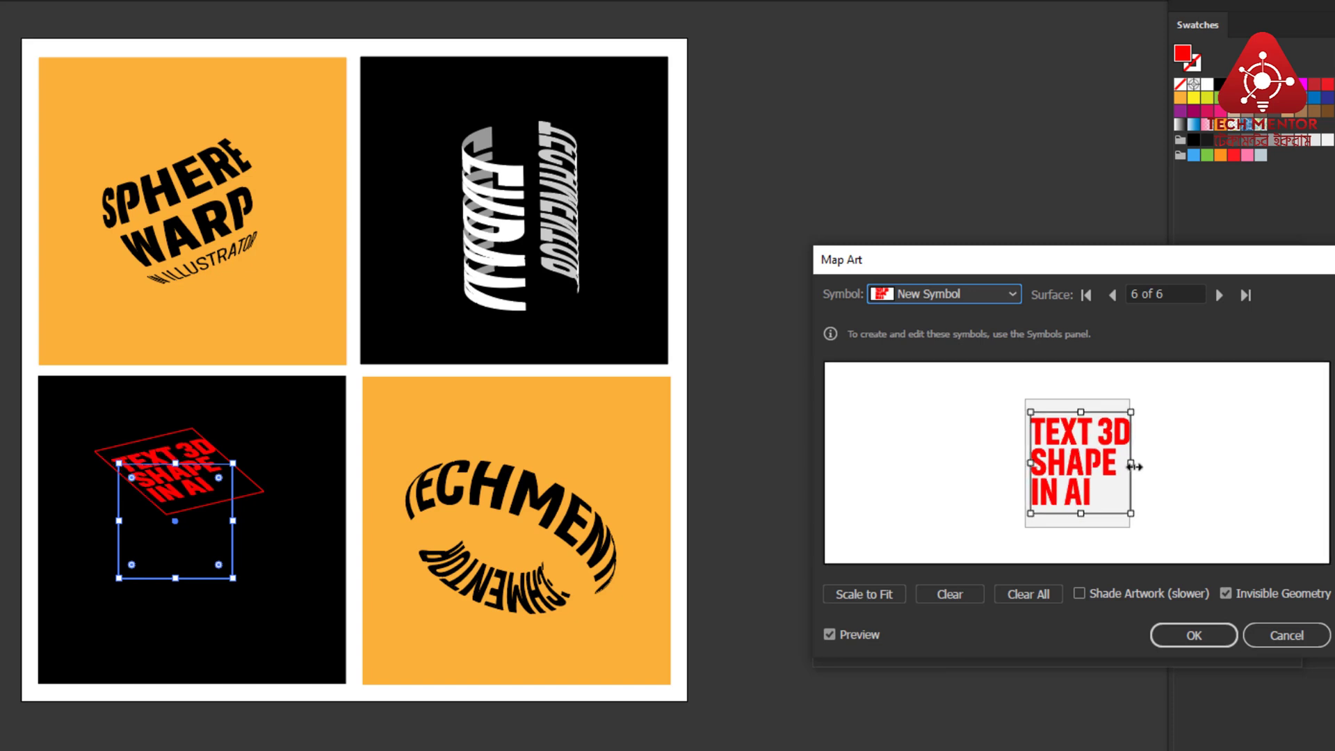
pyautogui.moveTo(1133, 463); pyautogui.dragTo(1074, 456)
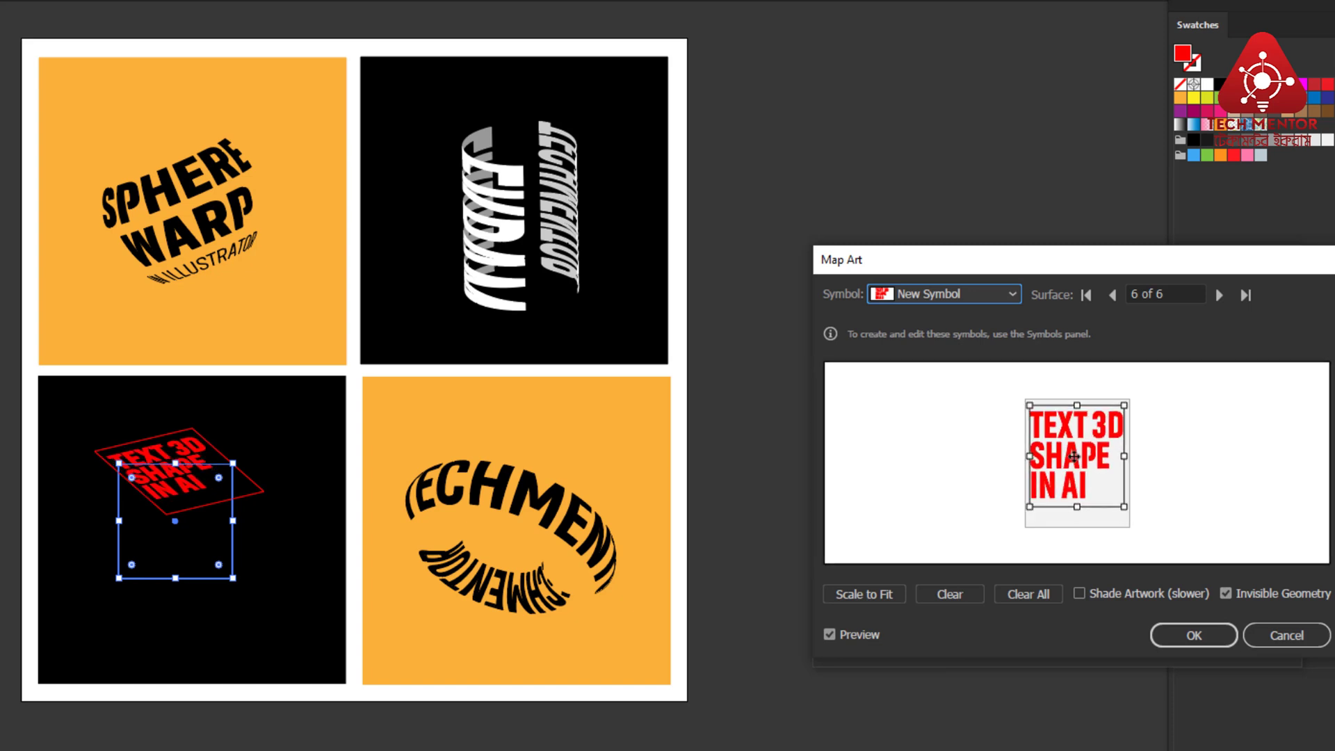
pyautogui.moveTo(1078, 507)
pyautogui.mouseDown()
pyautogui.moveTo(1080, 532)
pyautogui.moveTo(1078, 519)
pyautogui.mouseUp()
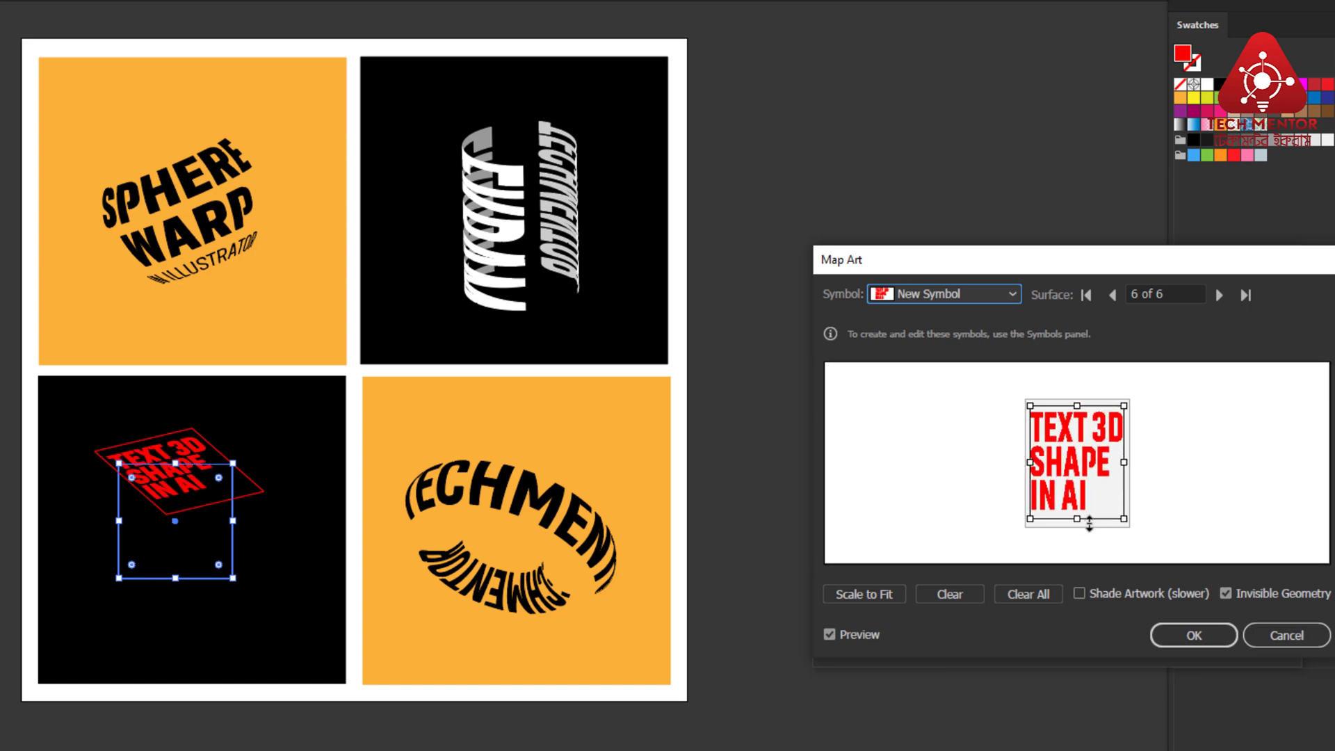
pyautogui.moveTo(1125, 462); pyautogui.dragTo(1072, 454)
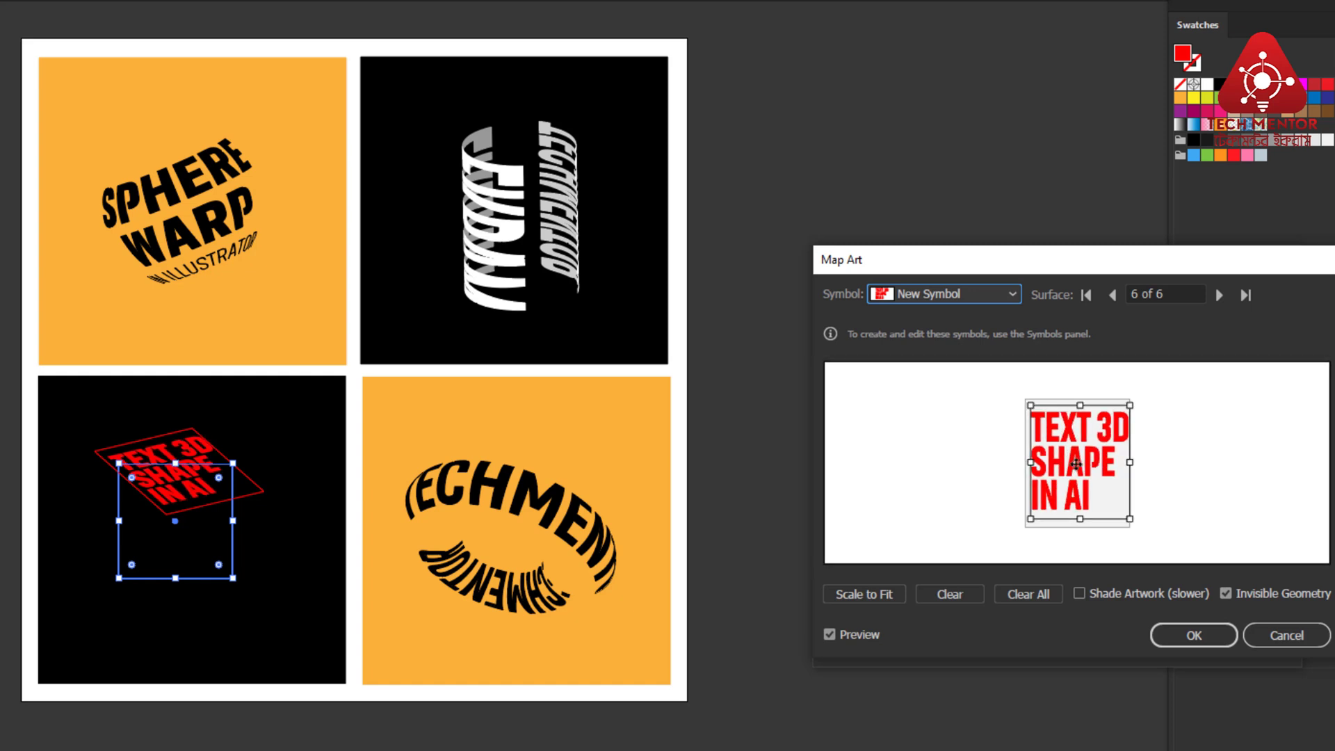
# Step: Map New Symbol 1 ("WARP TEXT IN ADOBE ILLUSTRATOR STEP BY STEP") onto surface 5, the cube's left face, and resize it to fit the face
pyautogui.click(1114, 294)
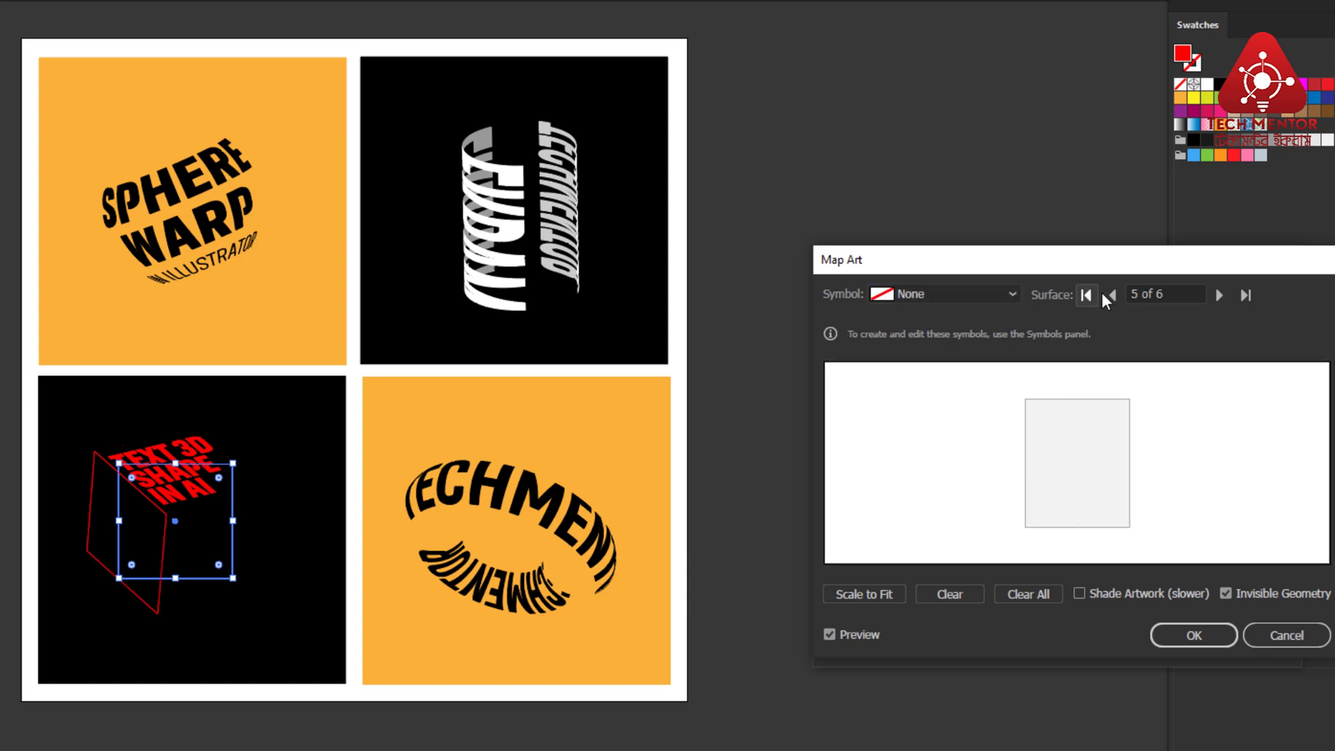
pyautogui.click(1013, 294)
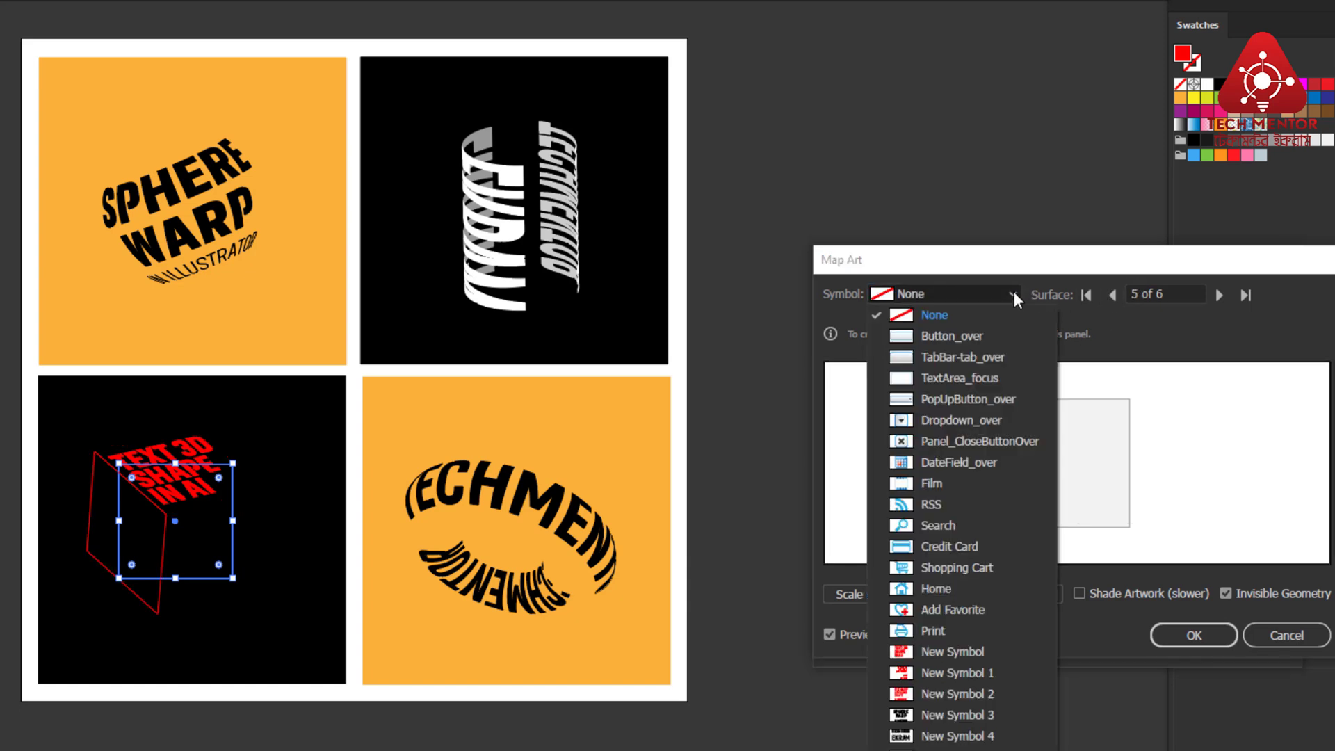
pyautogui.click(945, 672)
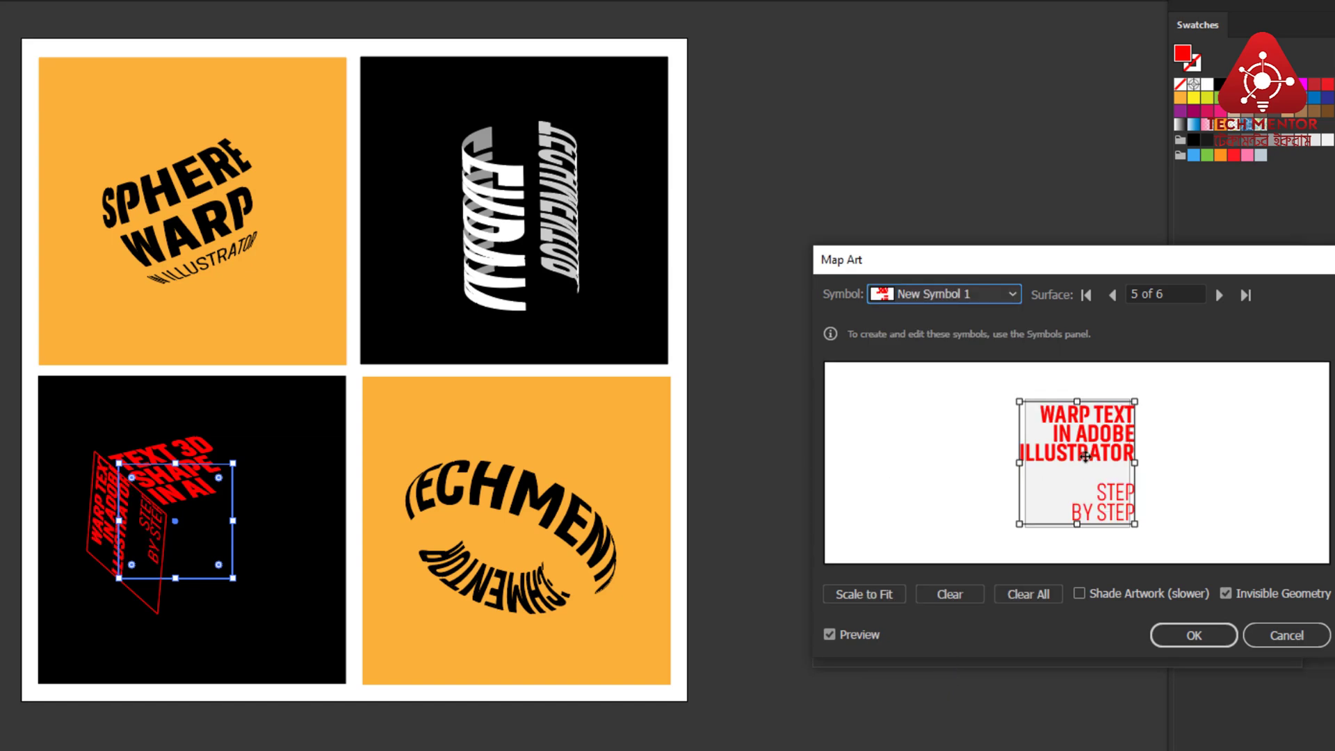
pyautogui.moveTo(1023, 465); pyautogui.dragTo(1028, 463)
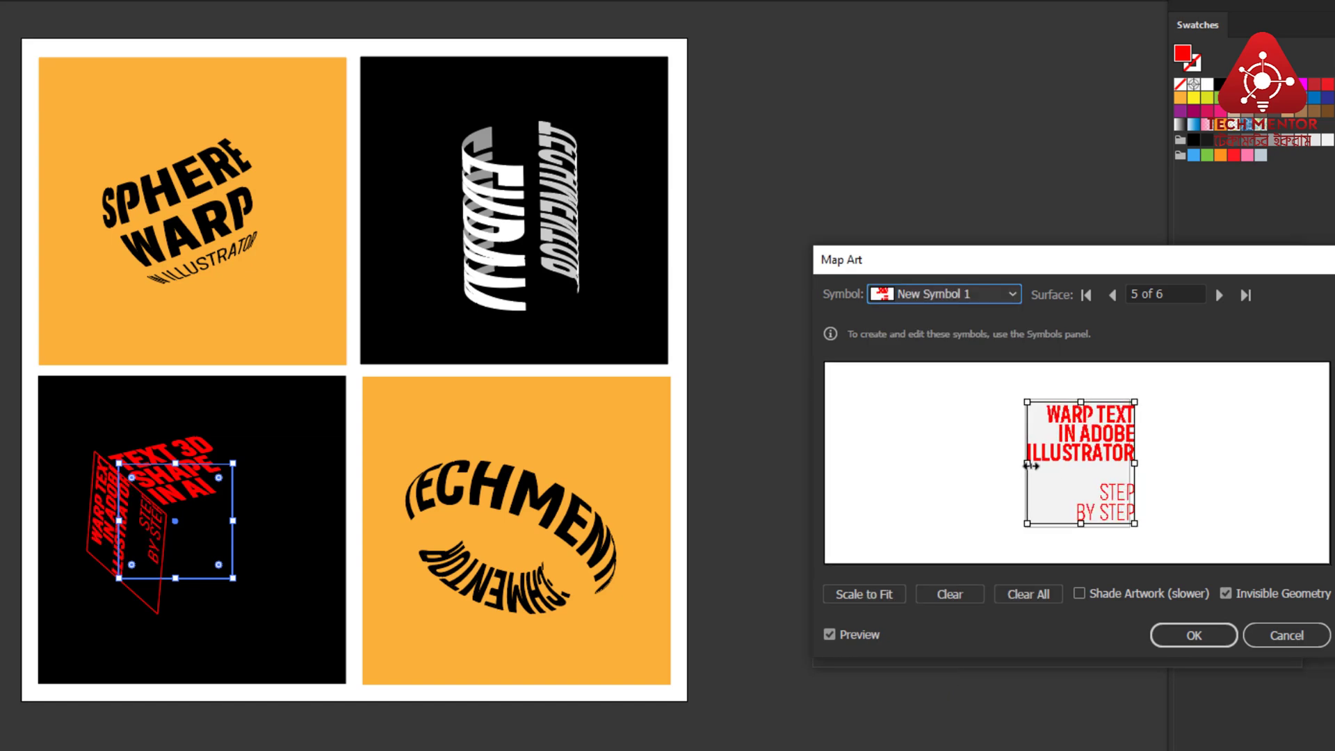
pyautogui.moveTo(1135, 462); pyautogui.dragTo(1128, 462)
pyautogui.moveTo(1079, 402); pyautogui.dragTo(1079, 410)
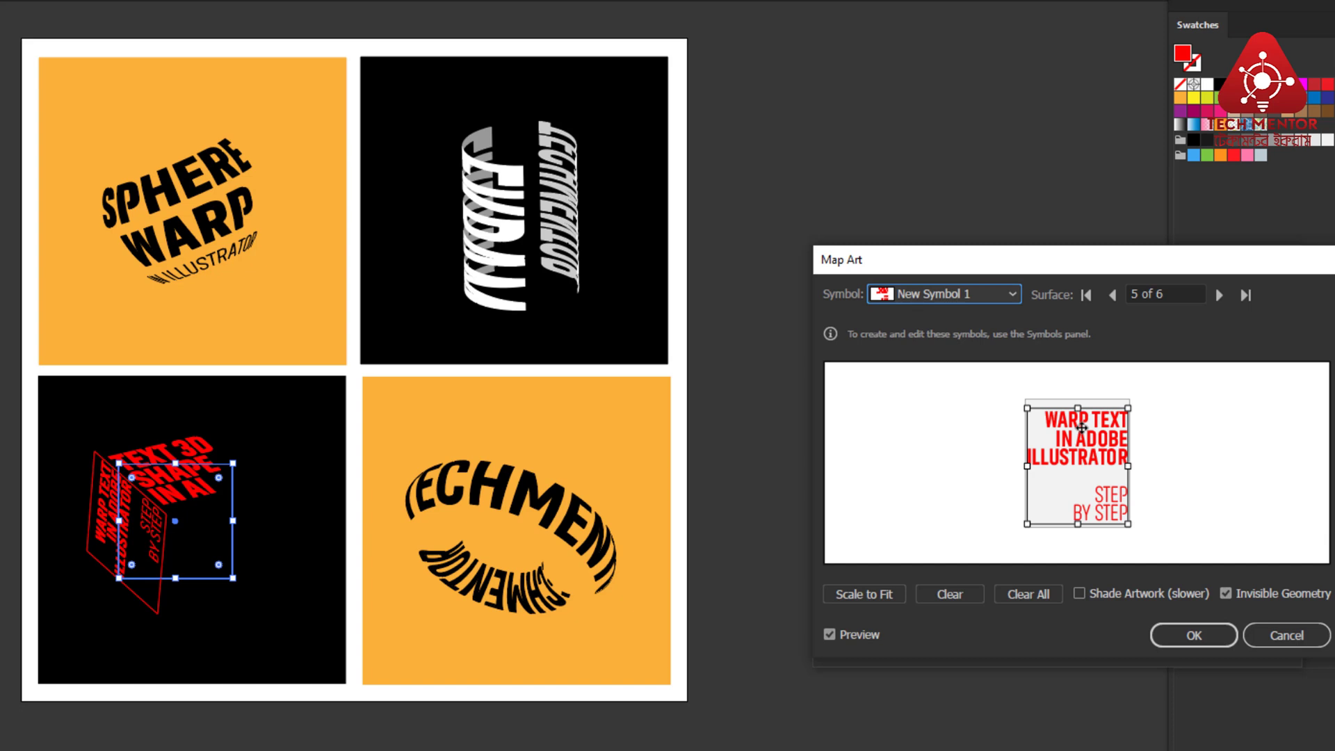
pyautogui.moveTo(1082, 427); pyautogui.dragTo(1082, 431)
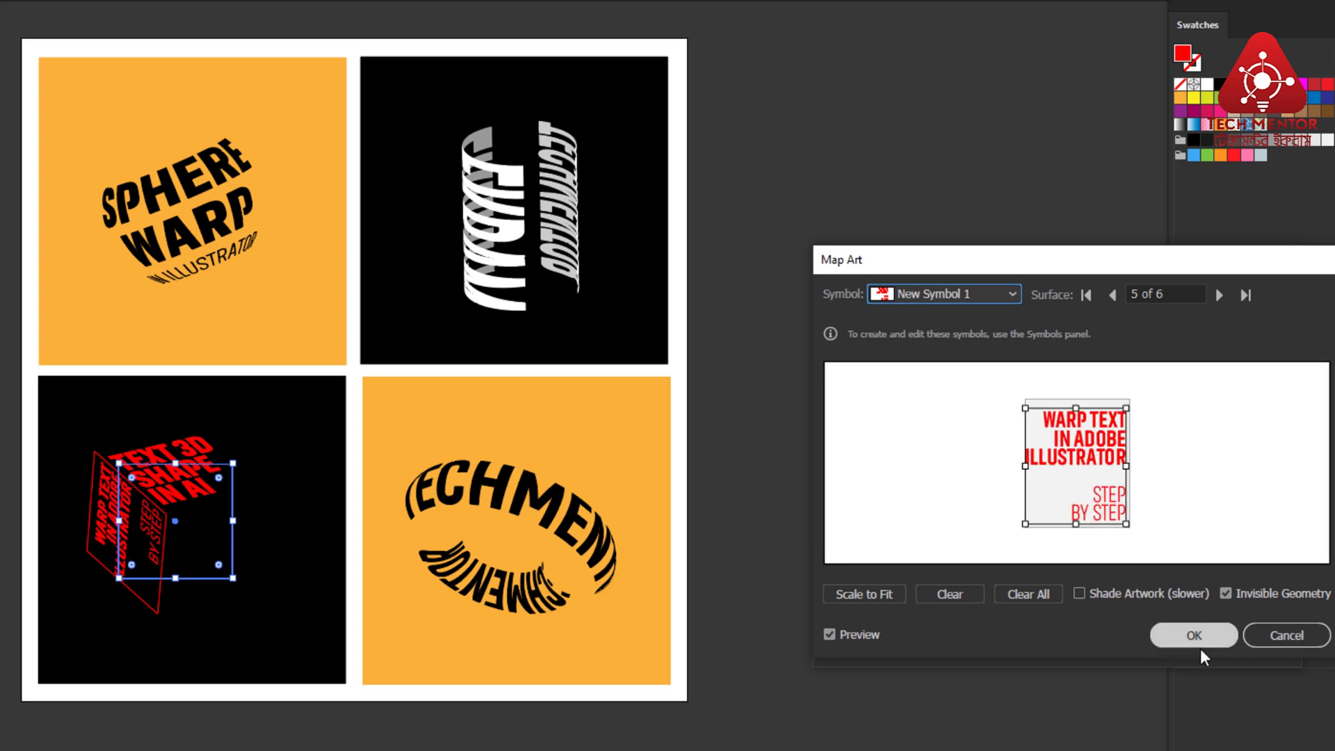
# Step: Map New Symbol 2 ("TEXT WARP ARROUND SHAPE IN ILLUSTRATOR") onto surface 1, the cube's front face, fit it to the face and apply the 3D effect
pyautogui.click(1113, 295)
pyautogui.click(1113, 295)
pyautogui.click(1114, 295)
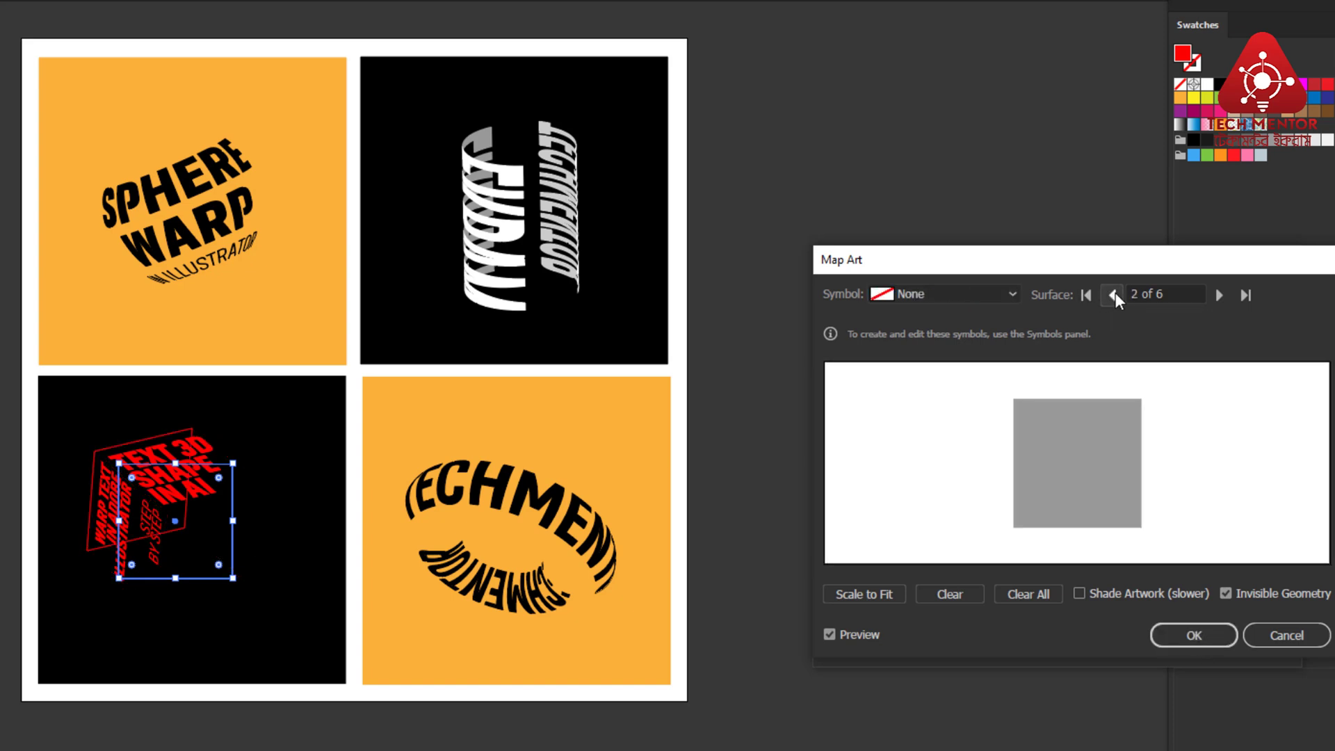
pyautogui.click(1114, 295)
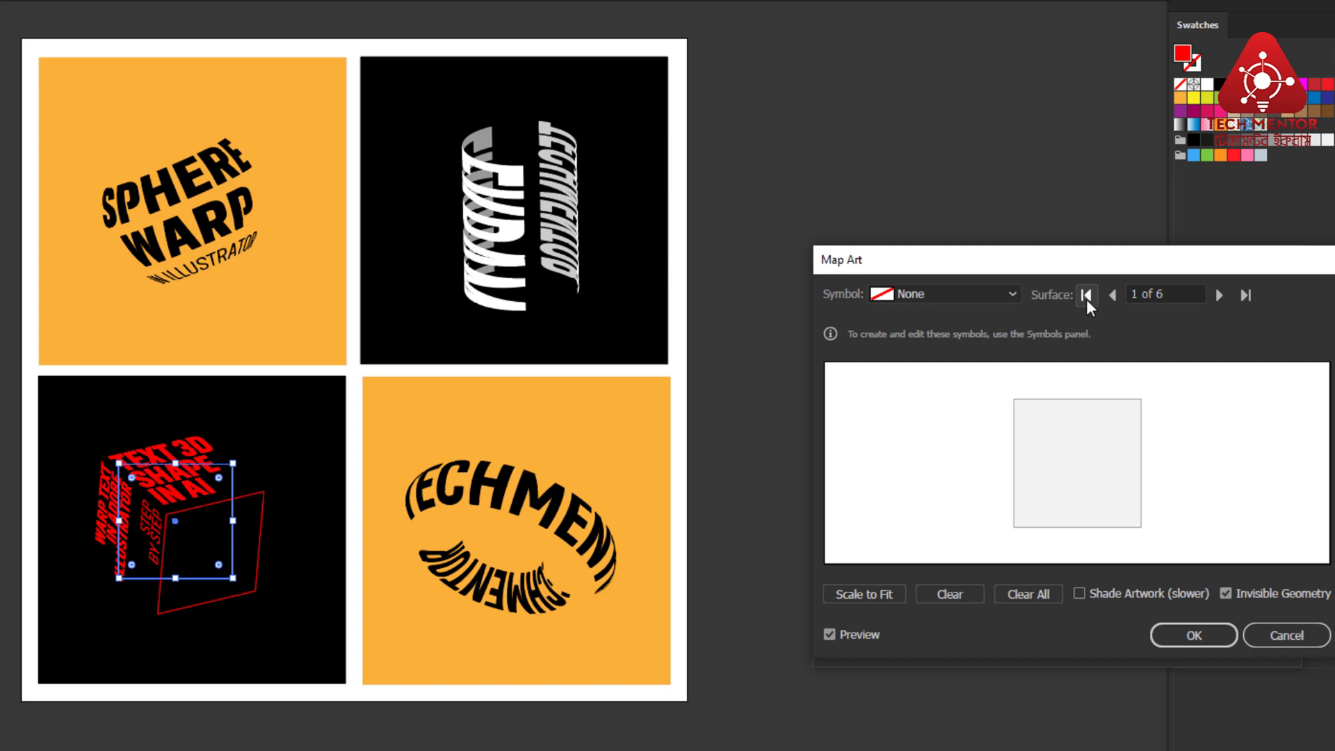
pyautogui.click(1014, 294)
pyautogui.click(952, 693)
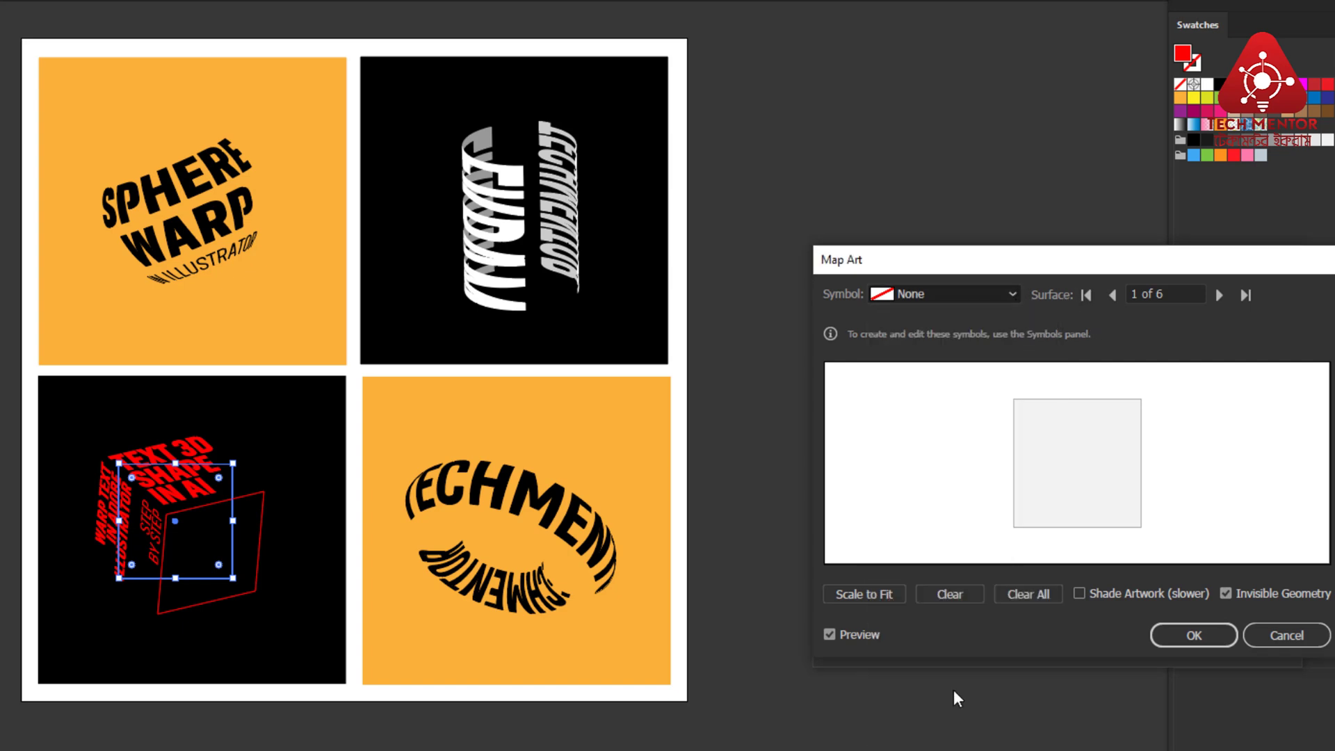
pyautogui.moveTo(997, 386); pyautogui.dragTo(1020, 404)
pyautogui.moveTo(1159, 474); pyautogui.dragTo(1138, 472)
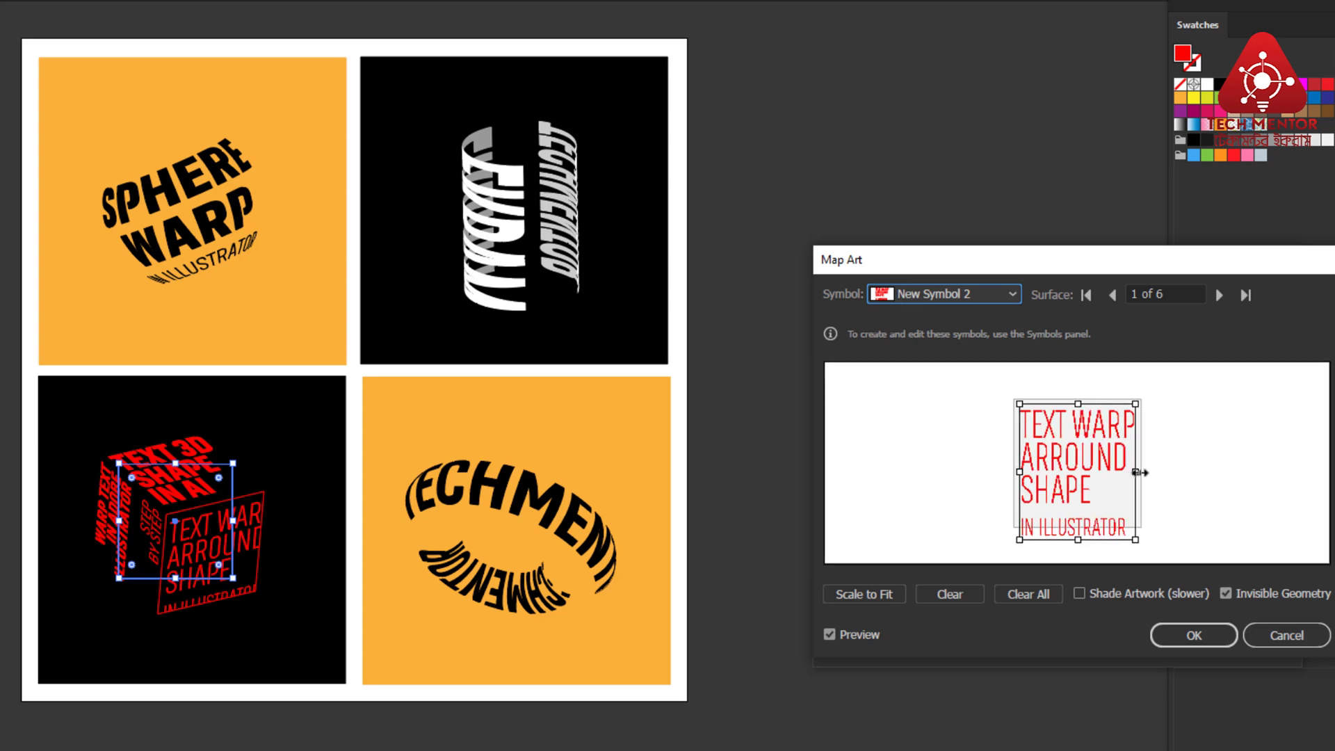
pyautogui.moveTo(1080, 542); pyautogui.dragTo(1079, 520)
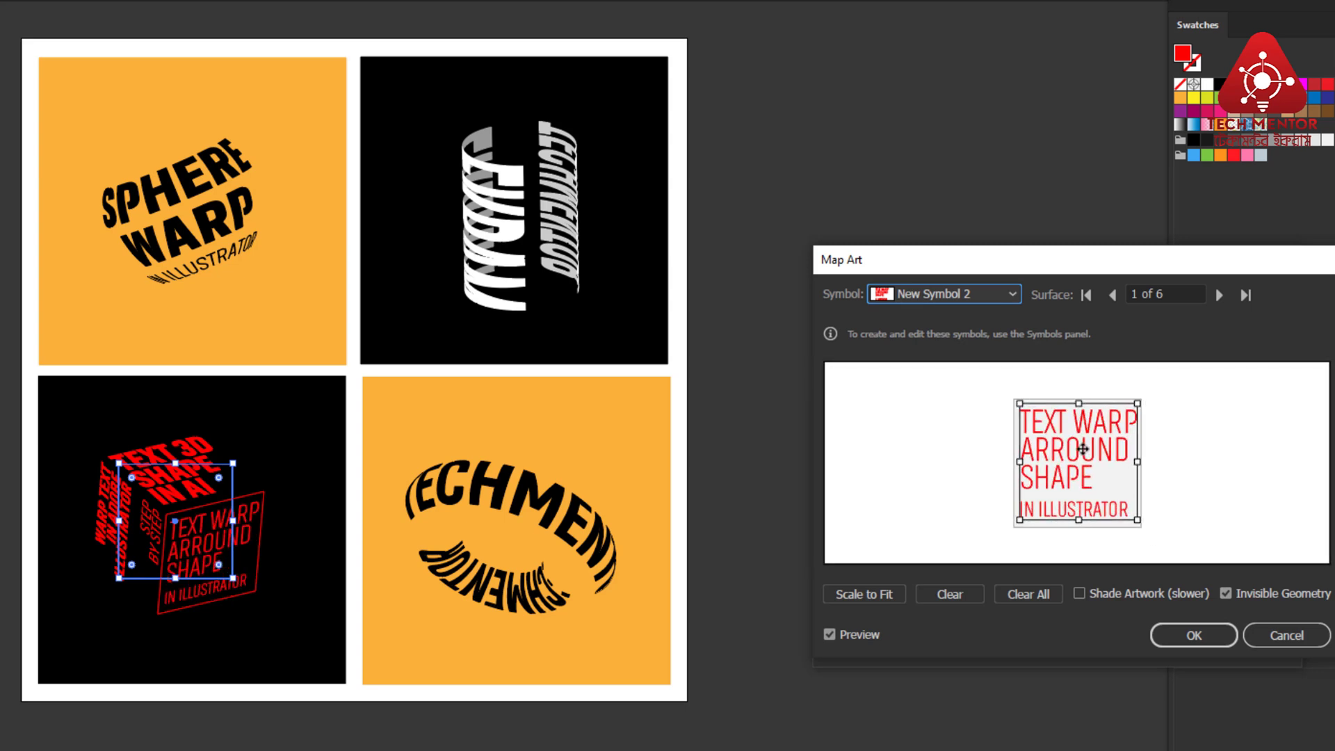
pyautogui.click(1167, 630)
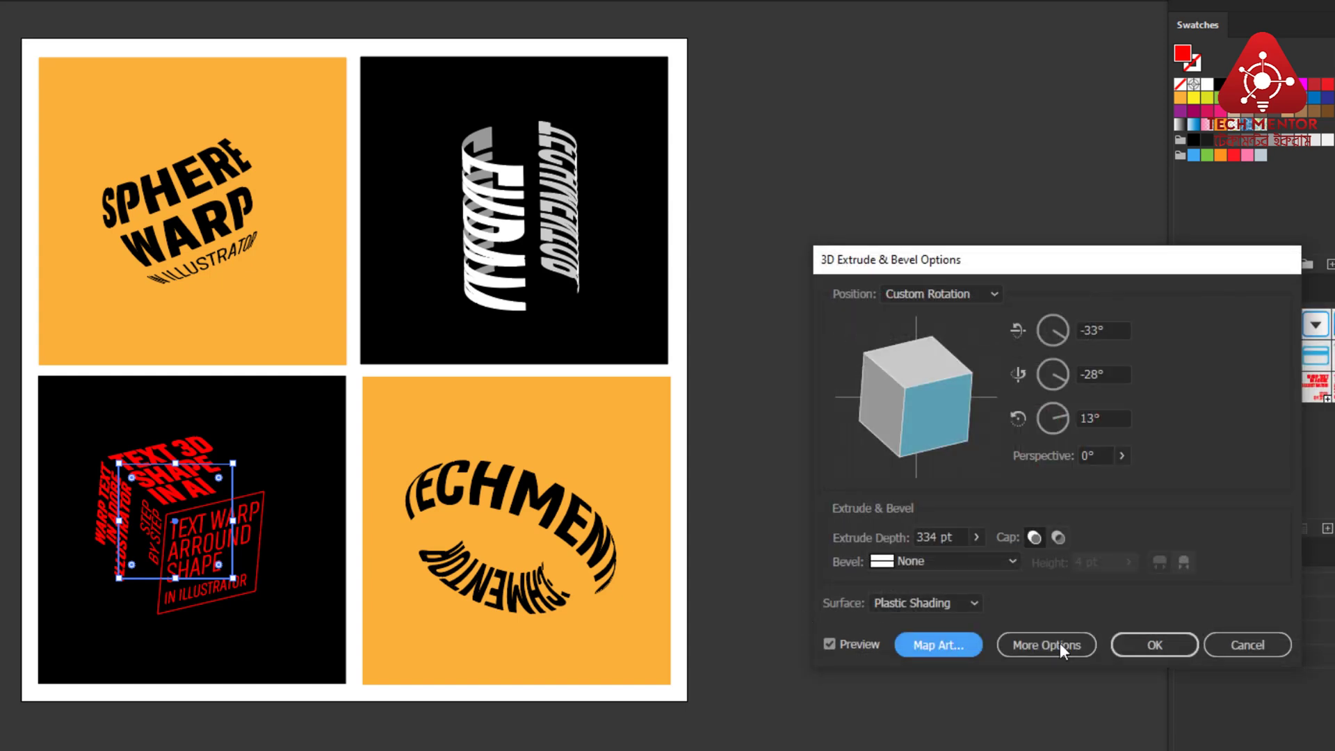
pyautogui.click(1154, 645)
pyautogui.click(808, 712)
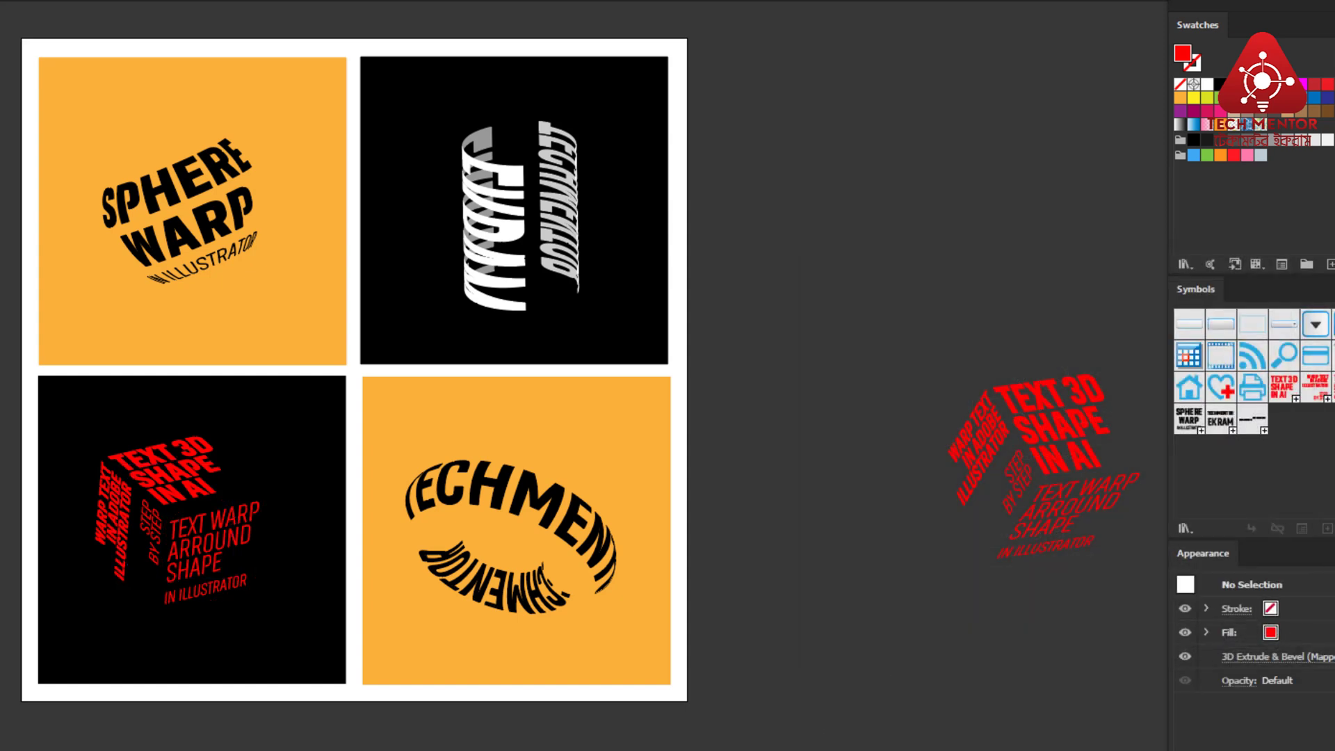
# Step: Edit the text cube's 3D Extrude & Bevel effect and tilt the cube to a new custom rotation
pyautogui.scroll(2, 203, 728)
pyautogui.scroll(1, 201, 619)
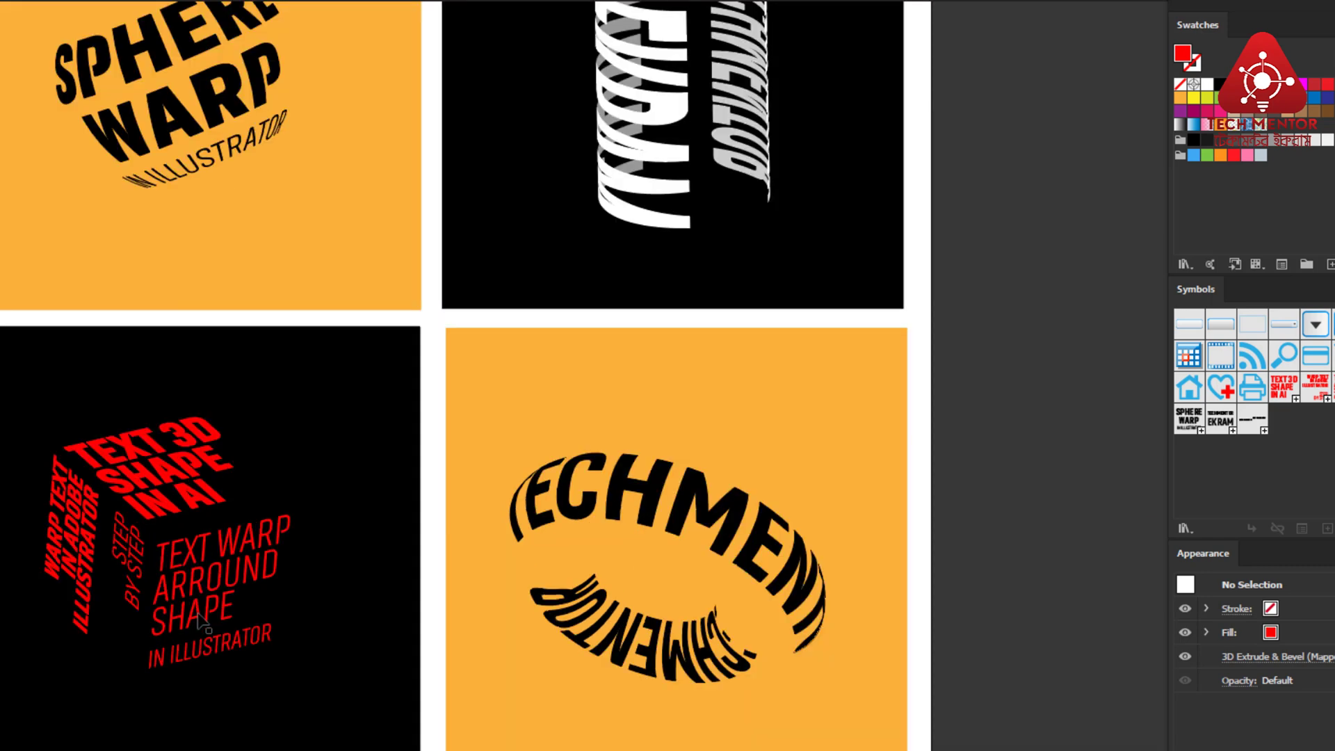
pyautogui.scroll(1, 200, 617)
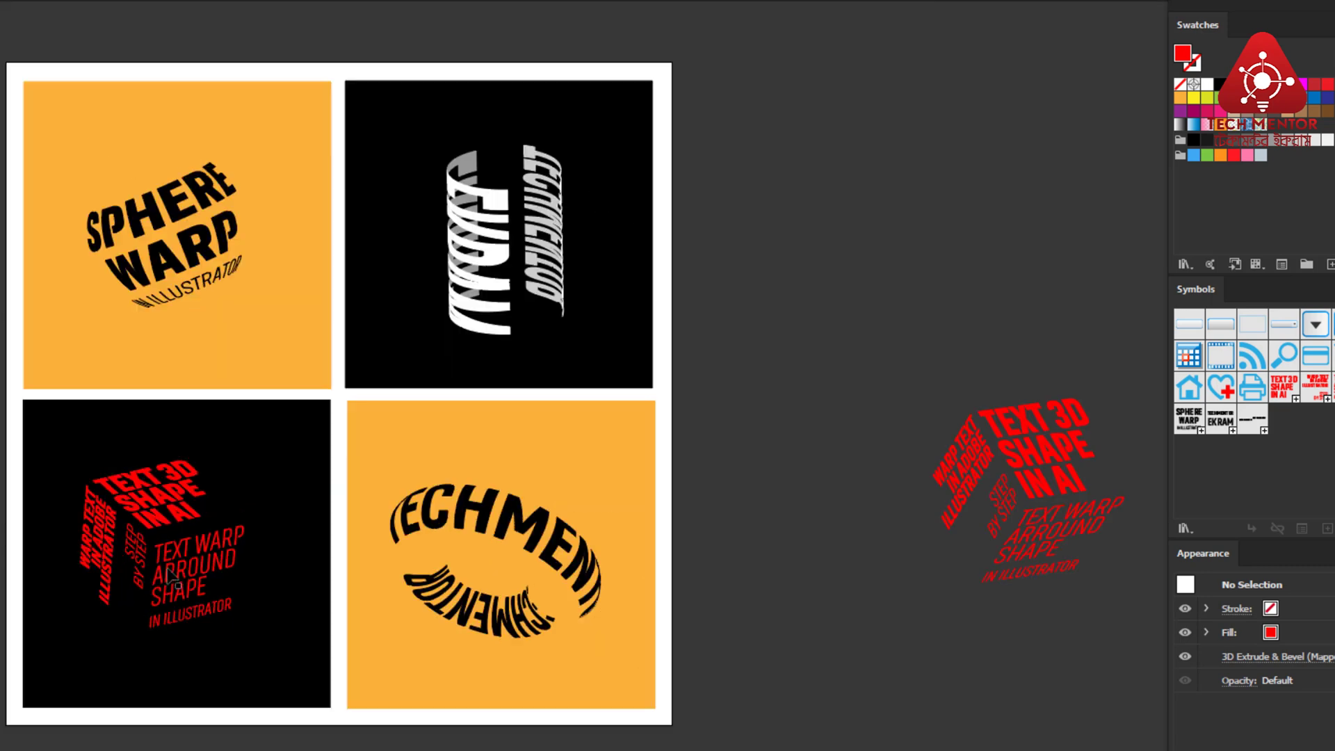
pyautogui.scroll(-3, 174, 579)
pyautogui.click(161, 528)
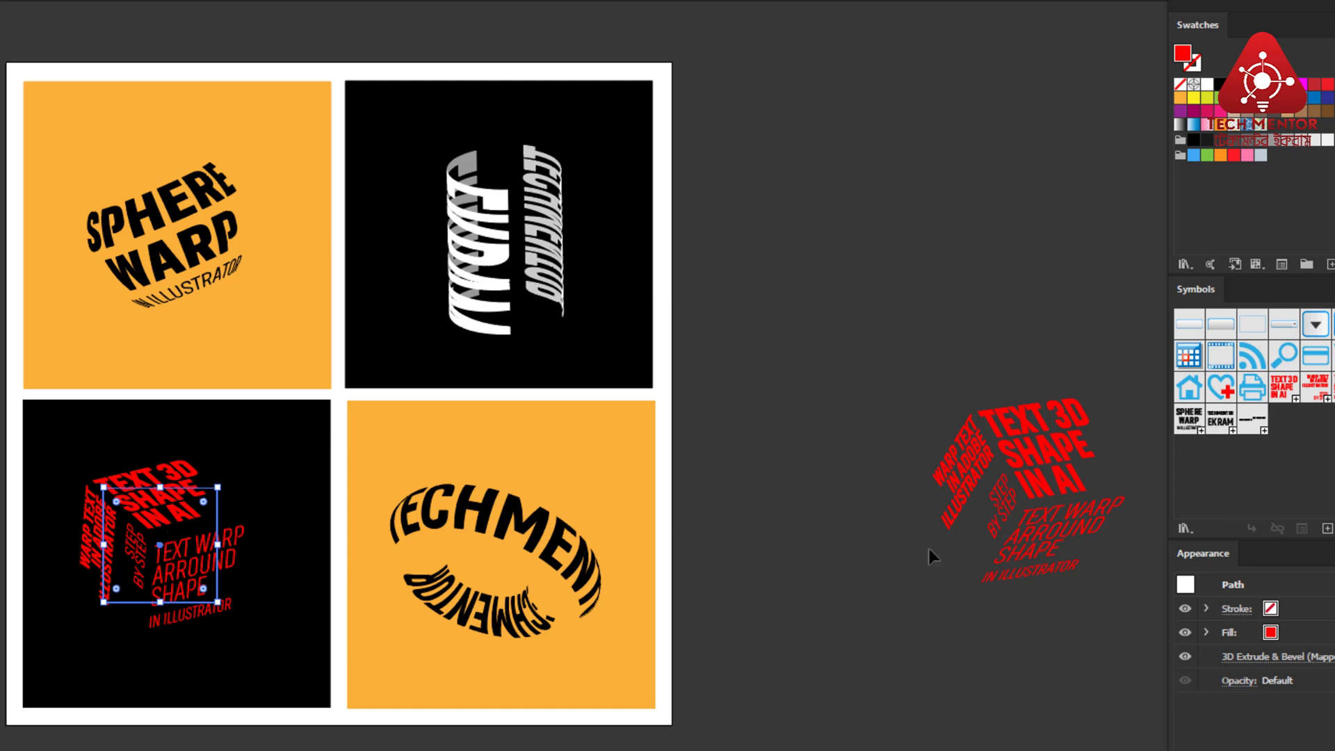
pyautogui.click(1242, 657)
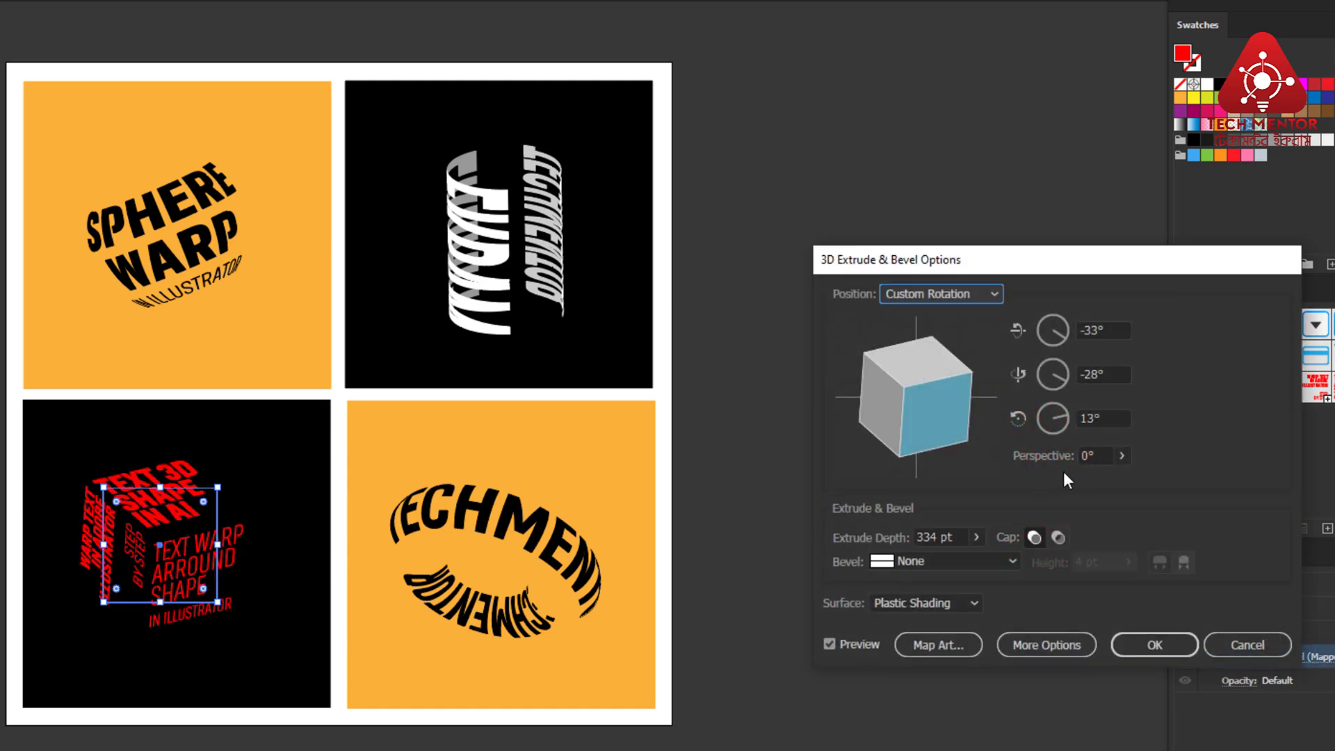
pyautogui.moveTo(943, 391); pyautogui.dragTo(949, 413)
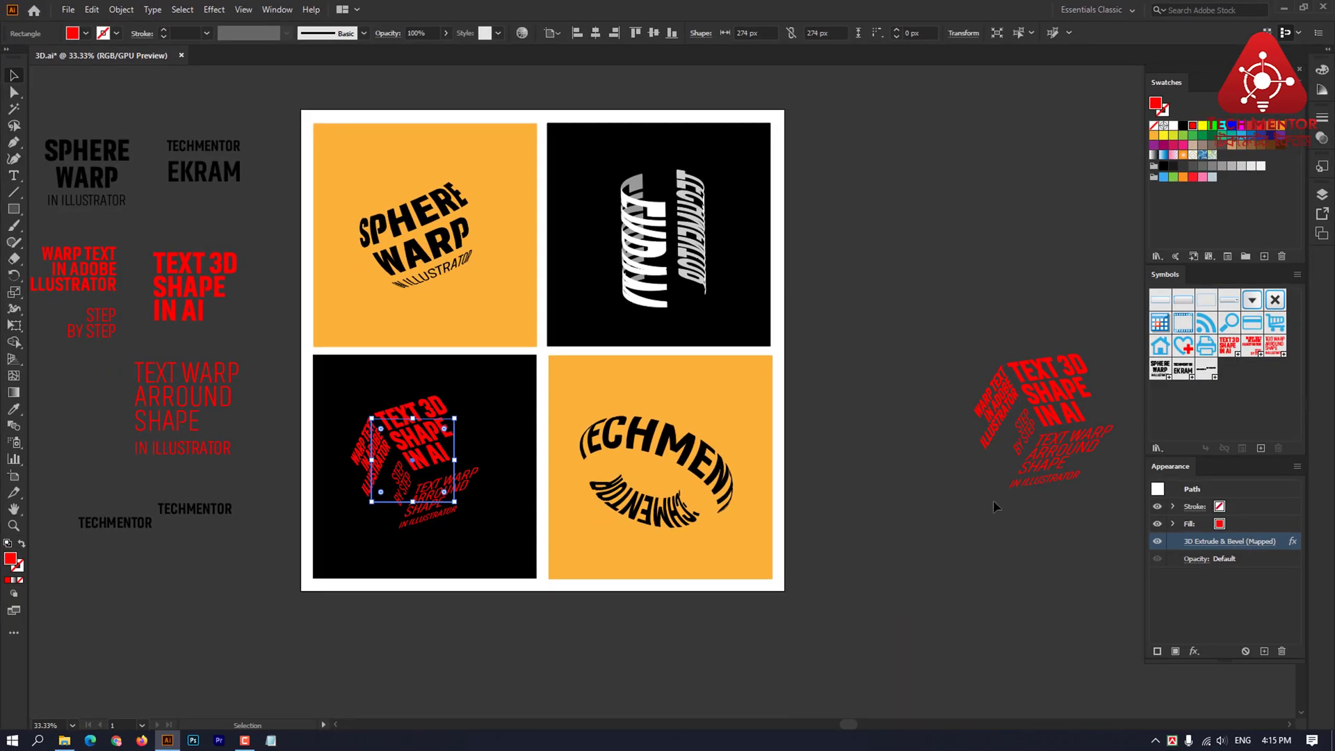
# Step: Move the existing sphere text off the artboard and draw a black circle 280 px wide in the emptied orange square
pyautogui.click(395, 254)
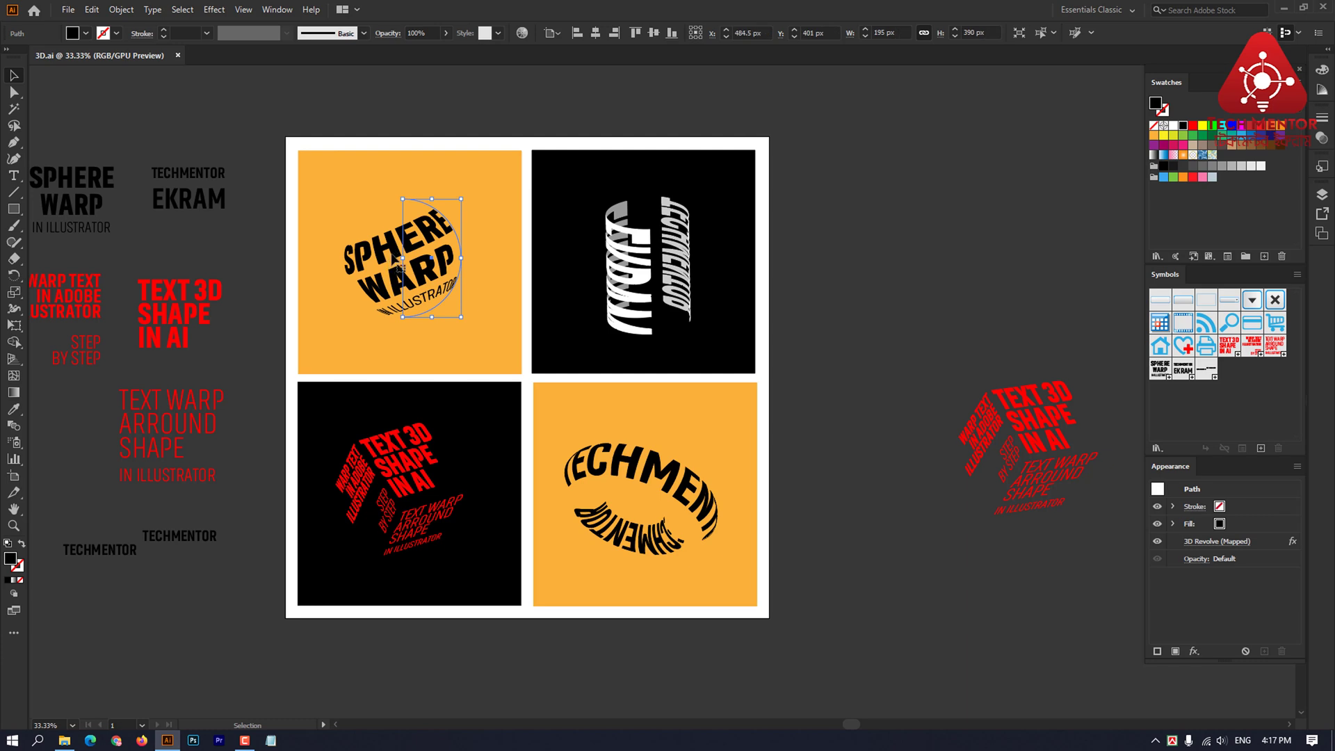
pyautogui.moveTo(394, 267); pyautogui.dragTo(921, 273)
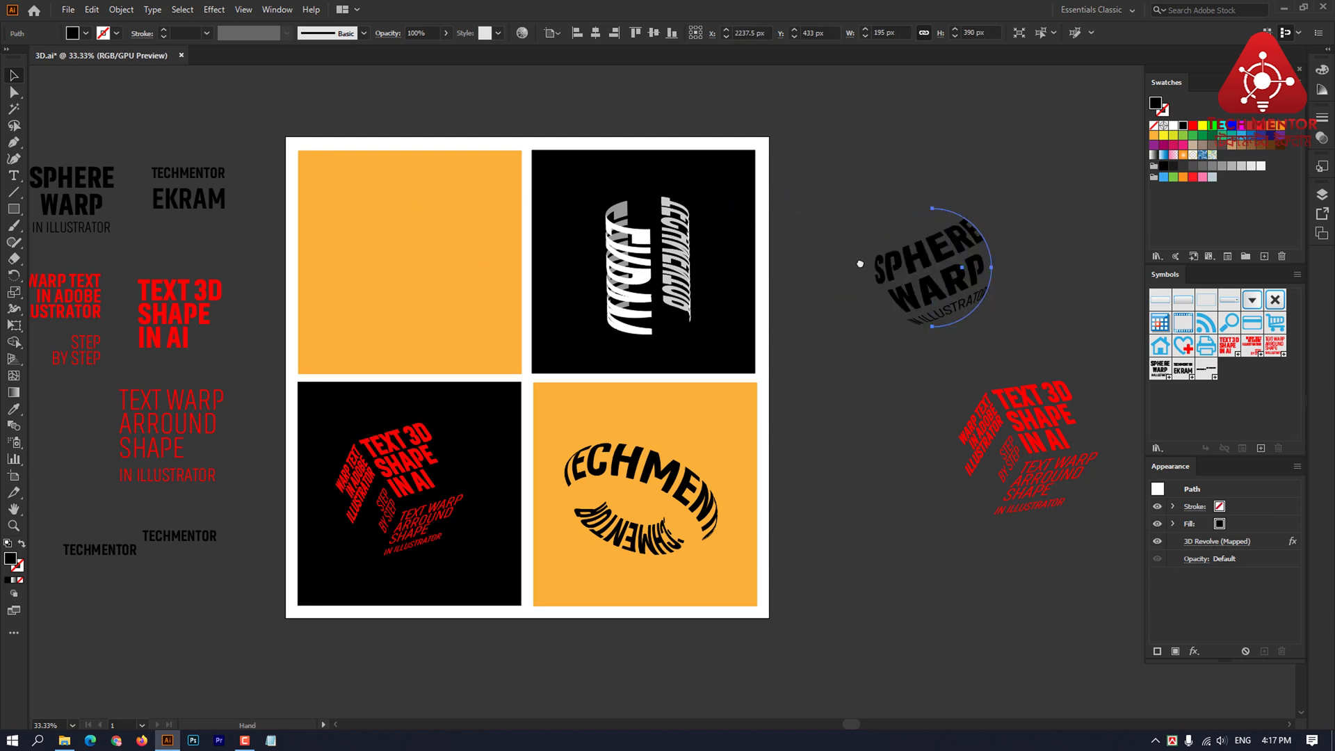
pyautogui.hscroll(-2, 421, 273)
pyautogui.moveTo(13, 209); pyautogui.dragTo(63, 242)
pyautogui.moveTo(460, 261); pyautogui.dragTo(493, 298)
pyautogui.click(10, 77)
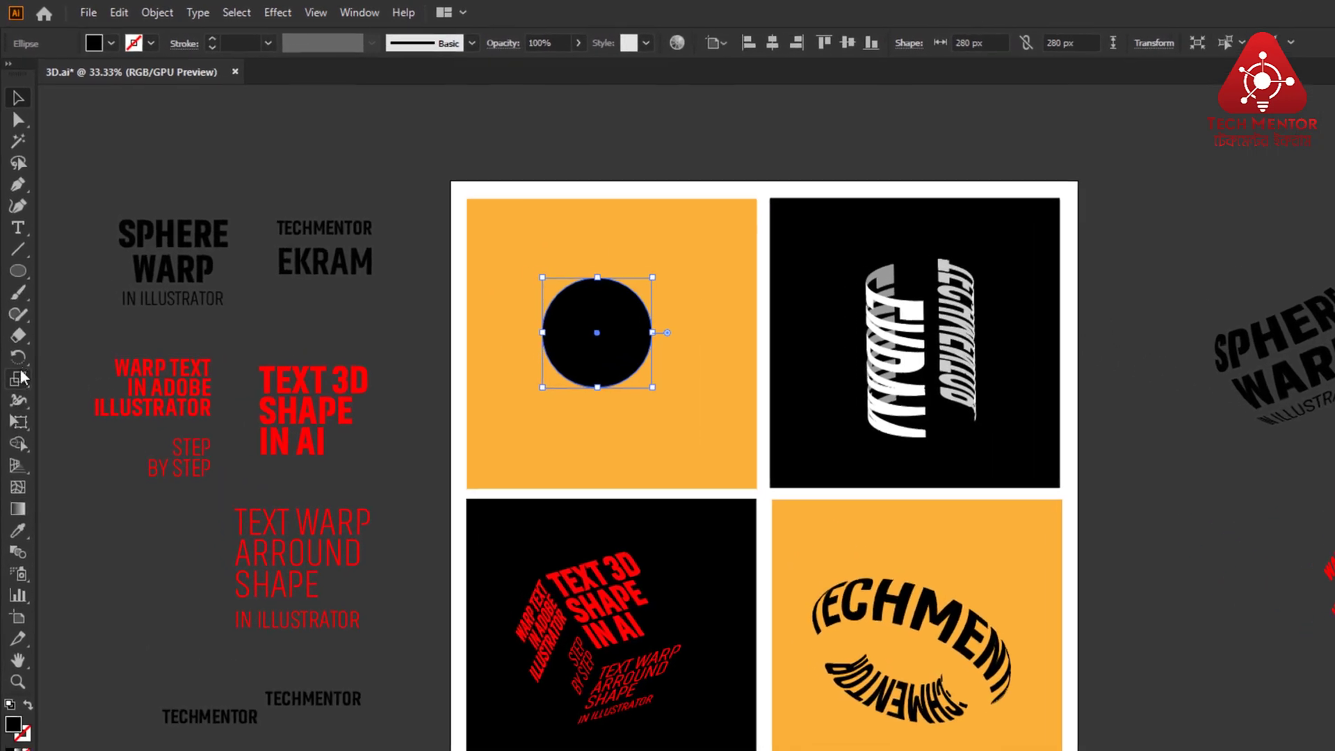
# Step: Cut the black circle at its top and bottom anchor points with the Scissors tool and delete the left half
pyautogui.click(18, 337)
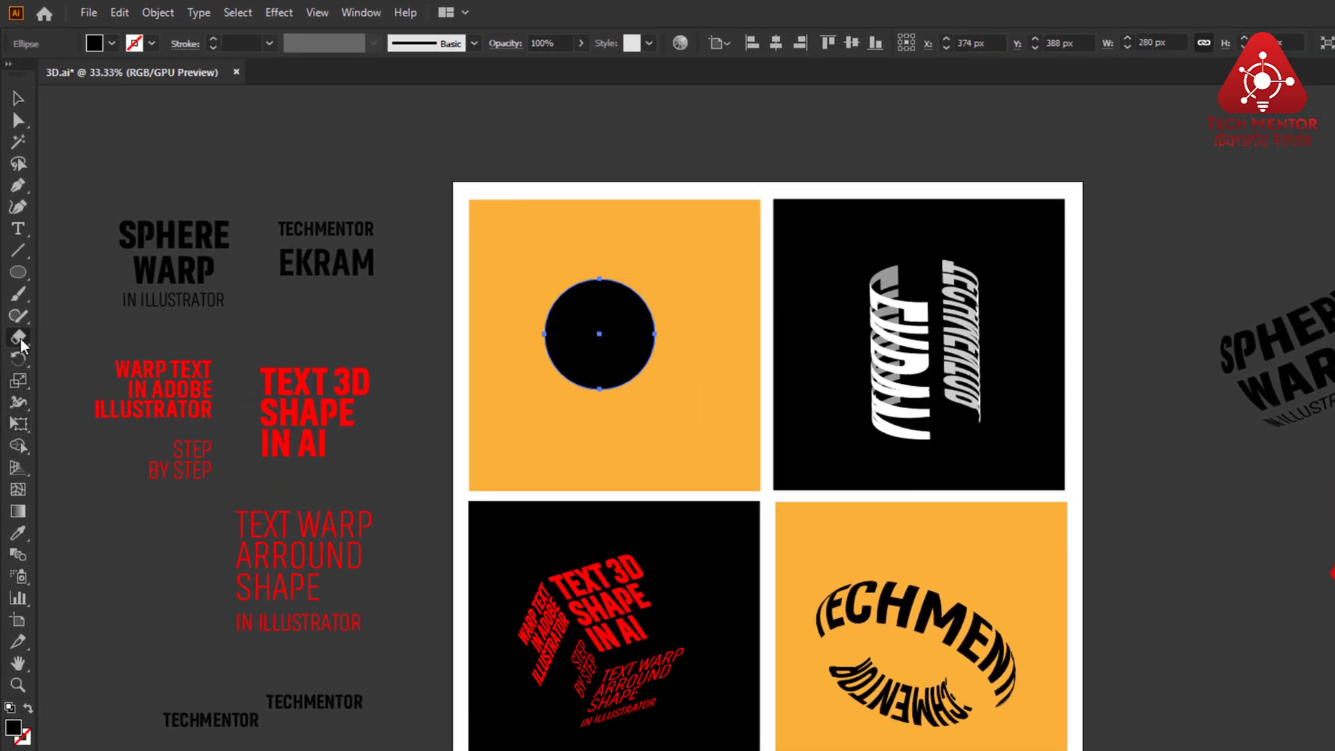
pyautogui.click(98, 360)
pyautogui.scroll(3, 602, 315)
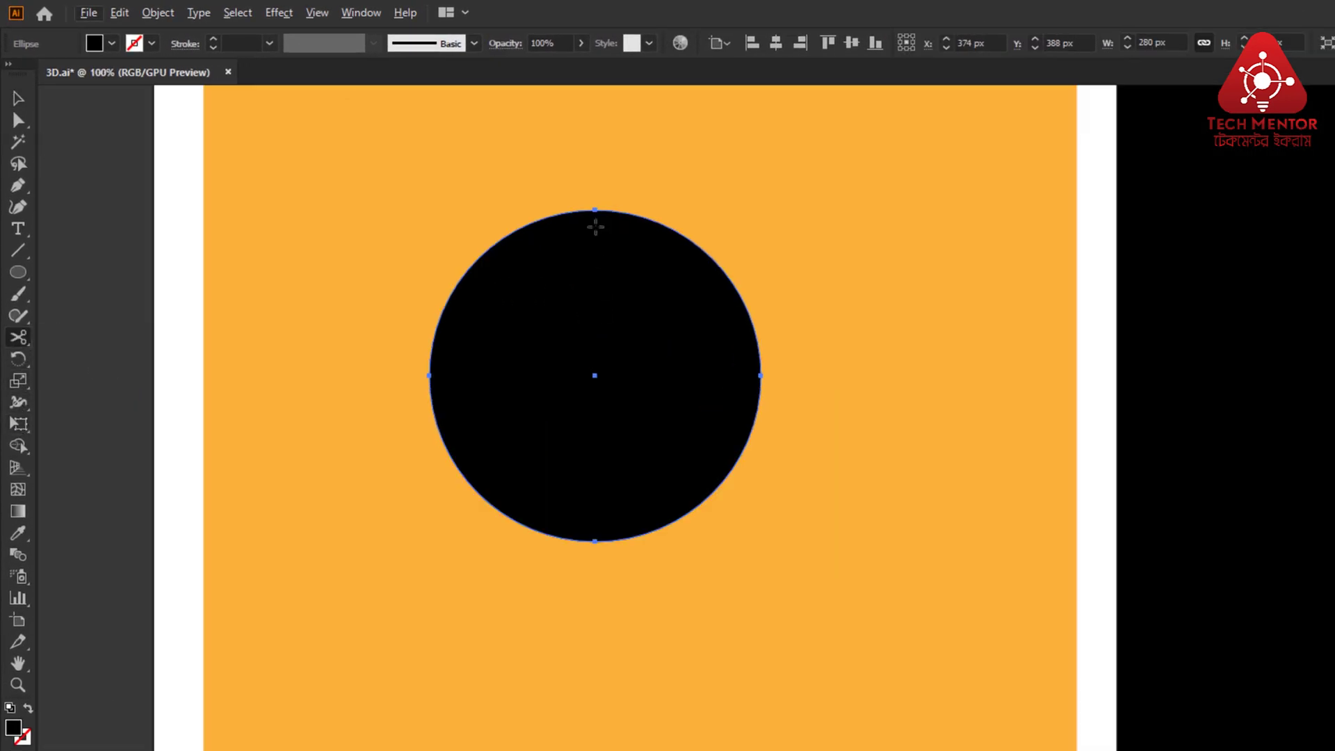
pyautogui.click(595, 209)
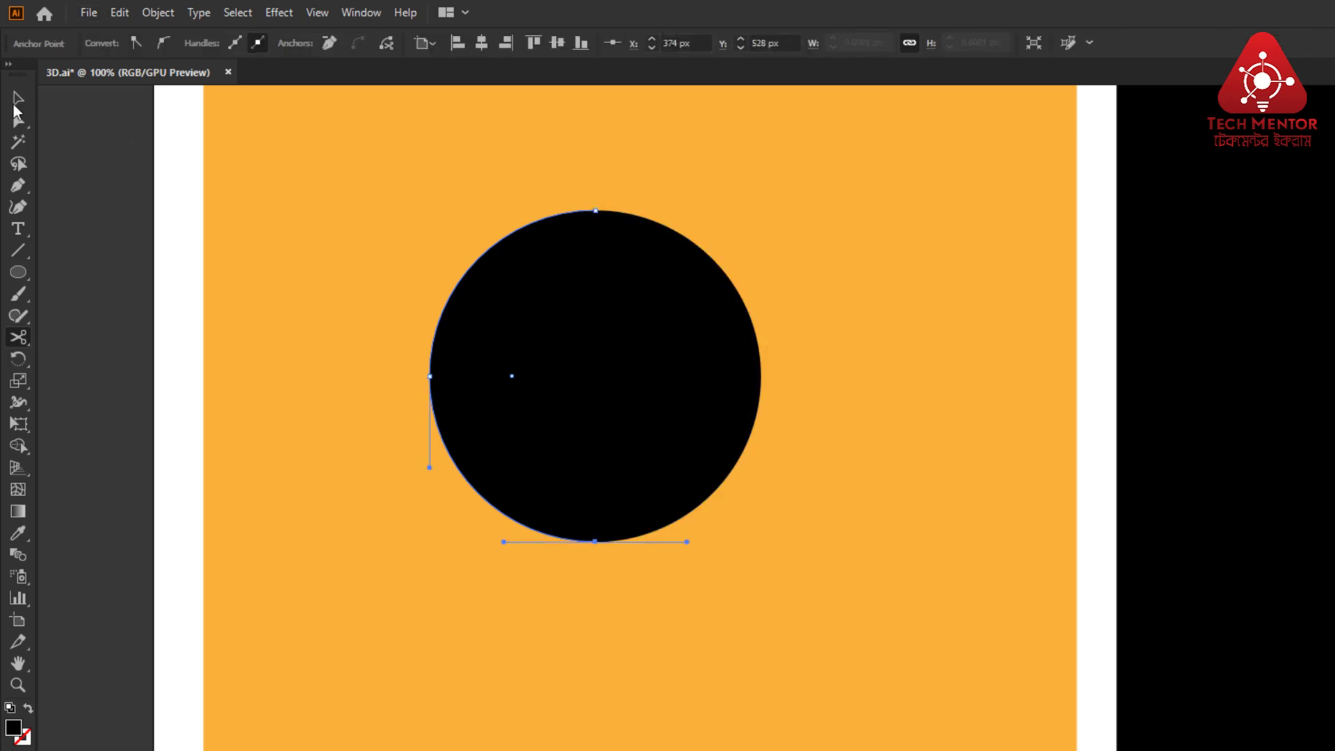
pyautogui.click(18, 100)
pyautogui.click(546, 347)
pyautogui.press('Delete')
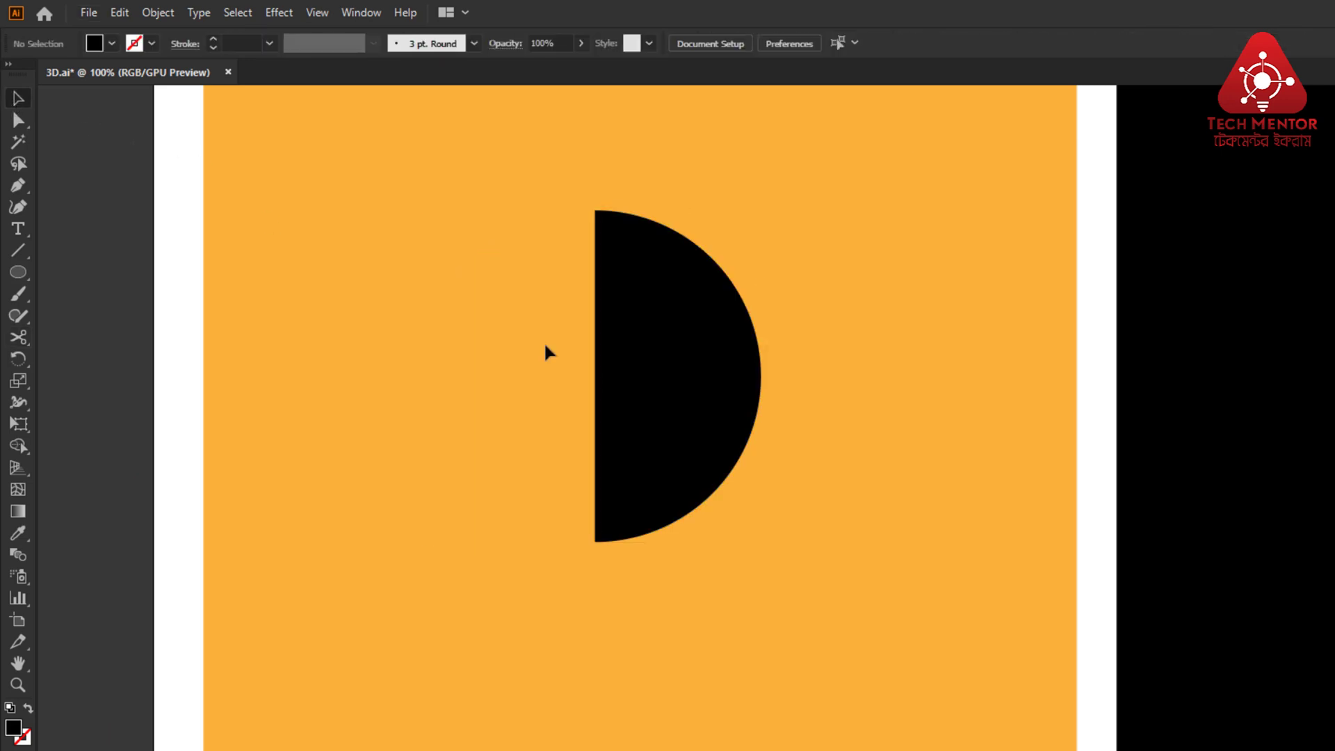
# Step: Fill the half circle with yellow and shift it slightly towards the lower right of the orange square
pyautogui.scroll(-3, 546, 352)
pyautogui.scroll(1, 556, 355)
pyautogui.click(587, 358)
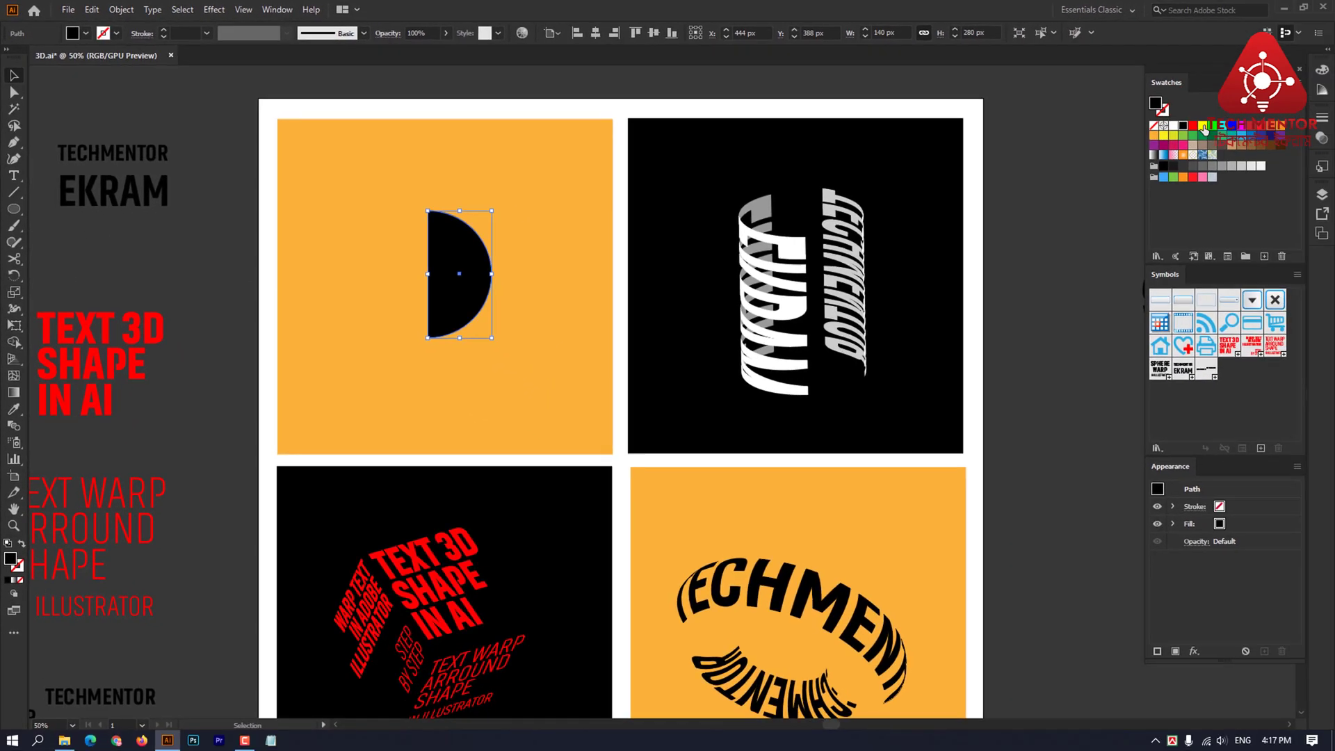
pyautogui.click(1202, 125)
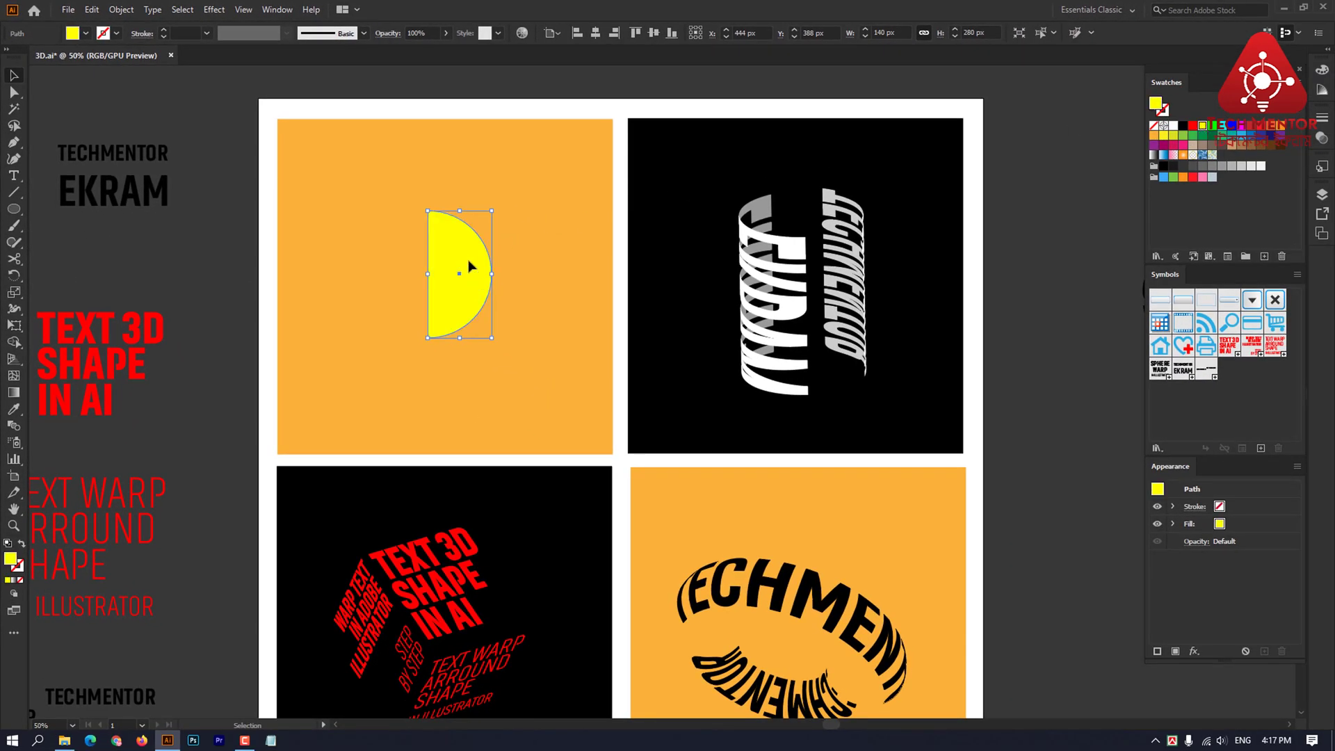
pyautogui.moveTo(468, 281); pyautogui.dragTo(475, 290)
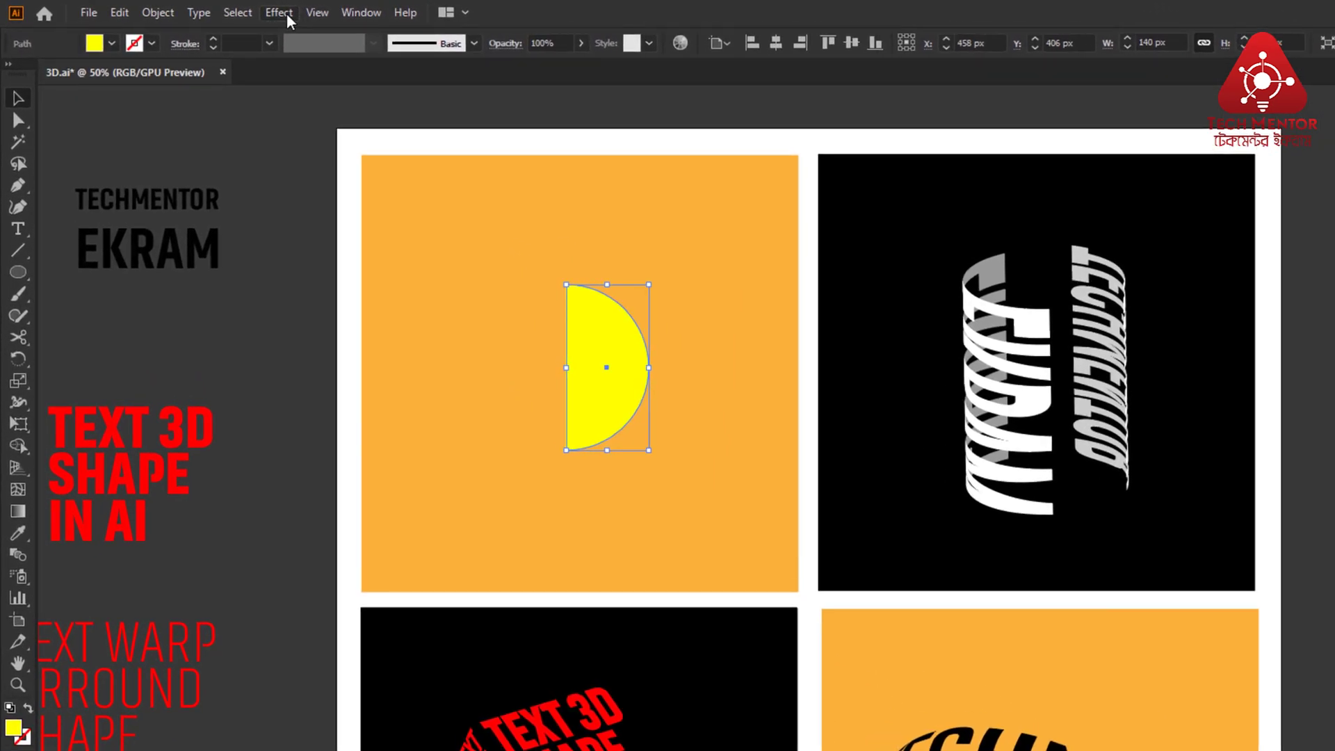
# Step: Apply 3D Revolve to the yellow half circle with a custom rotation of -25°, -13° and 9°
pyautogui.click(217, 12)
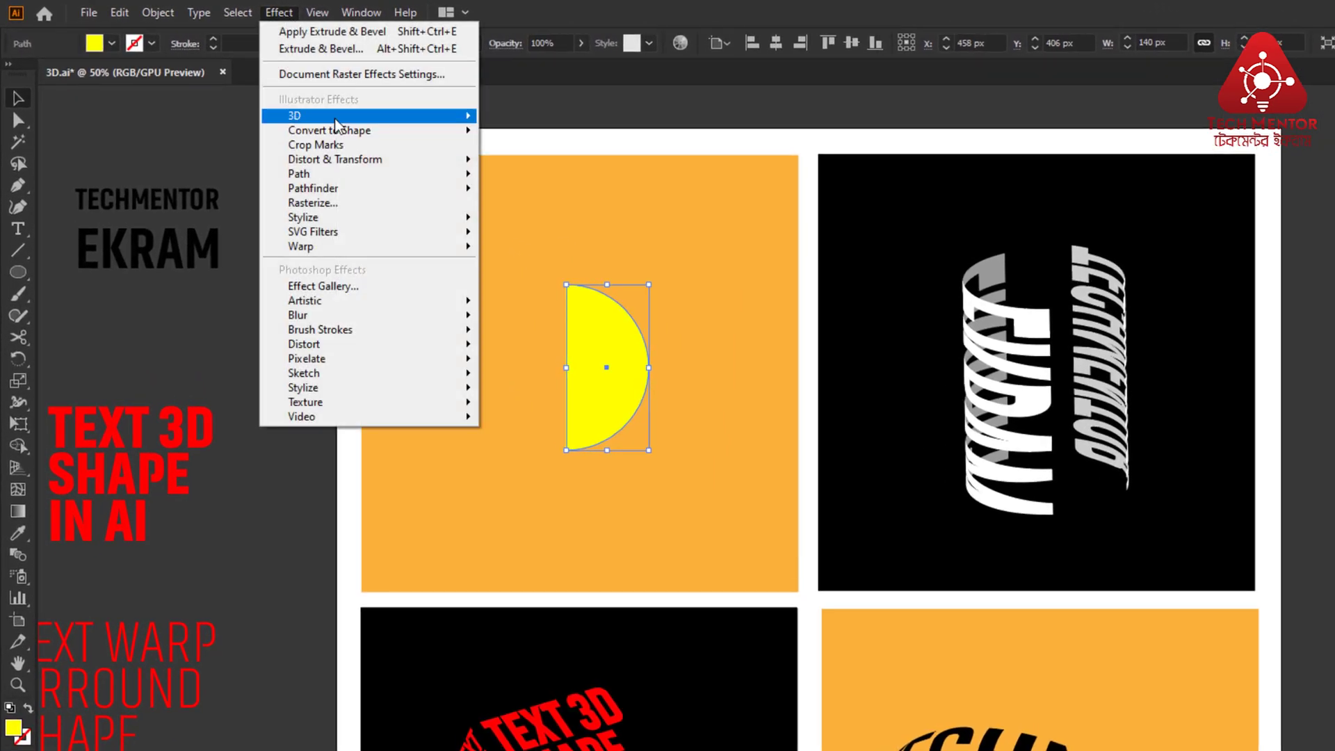
pyautogui.moveTo(445, 115)
pyautogui.click(540, 142)
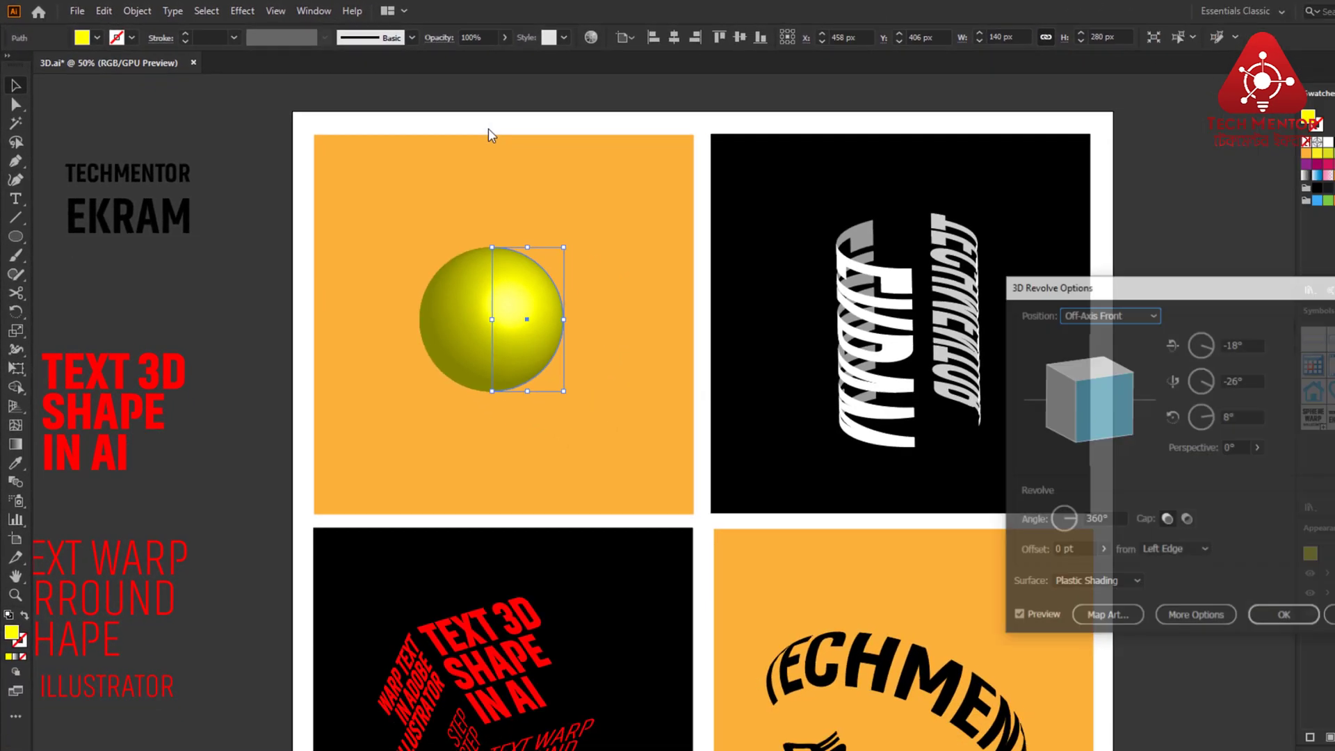
pyautogui.moveTo(963, 348); pyautogui.dragTo(970, 355)
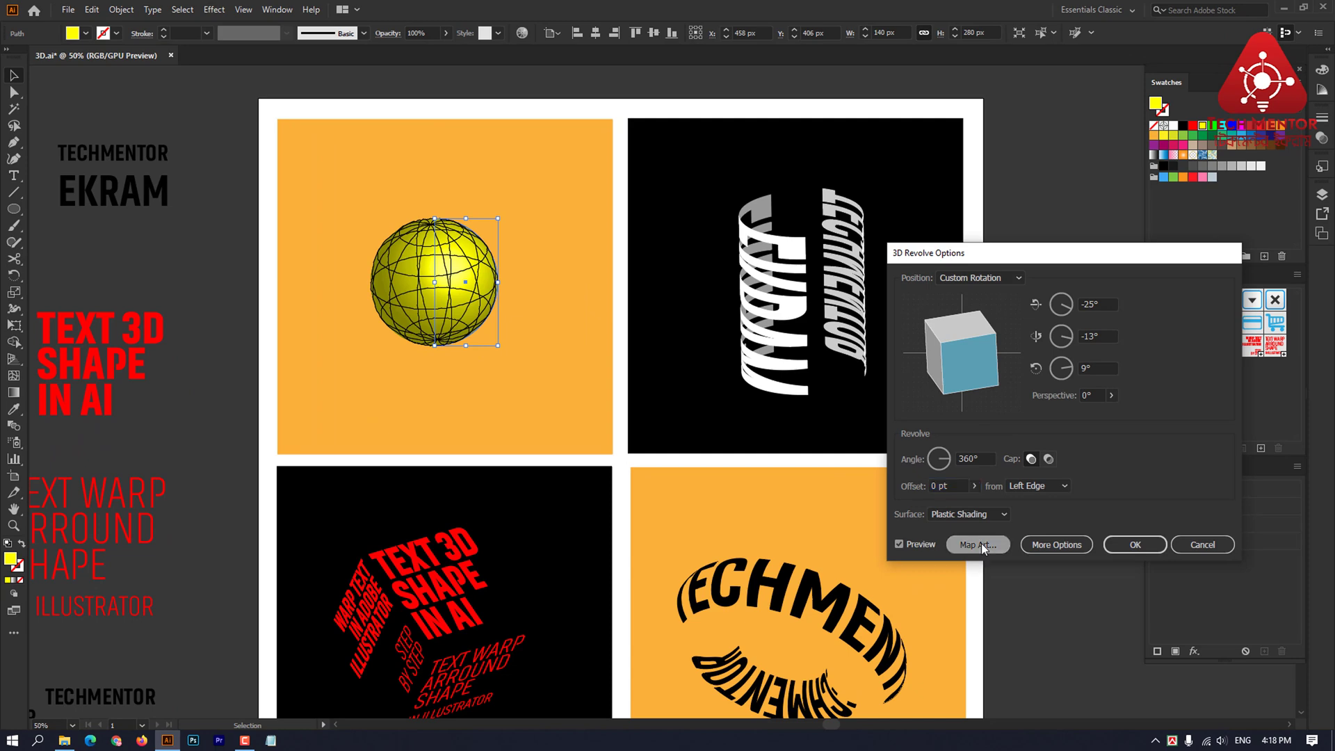
# Step: Open Map Art for the sphere, enable Invisible Geometry and map New Symbol 3 ("SPHERE WARP IN ILLUSTRATOR") onto its surface
pyautogui.click(979, 545)
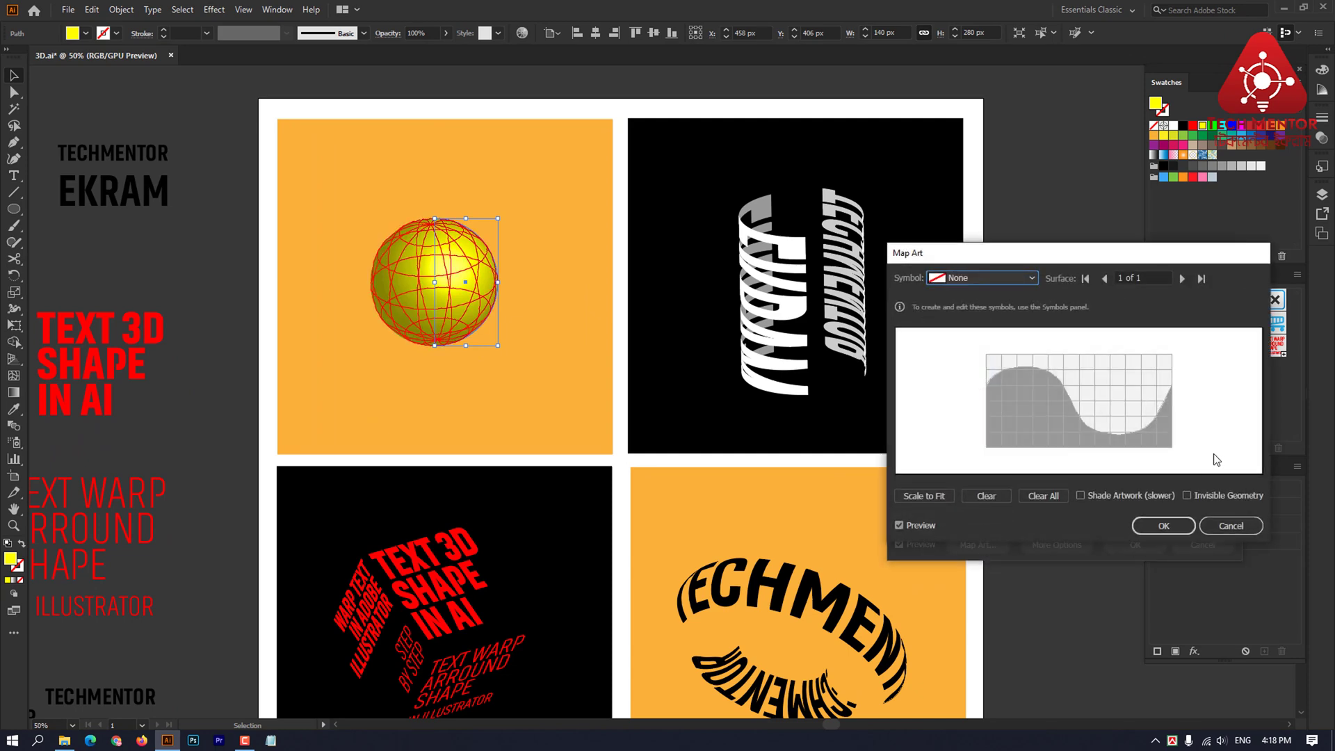
pyautogui.click(1187, 495)
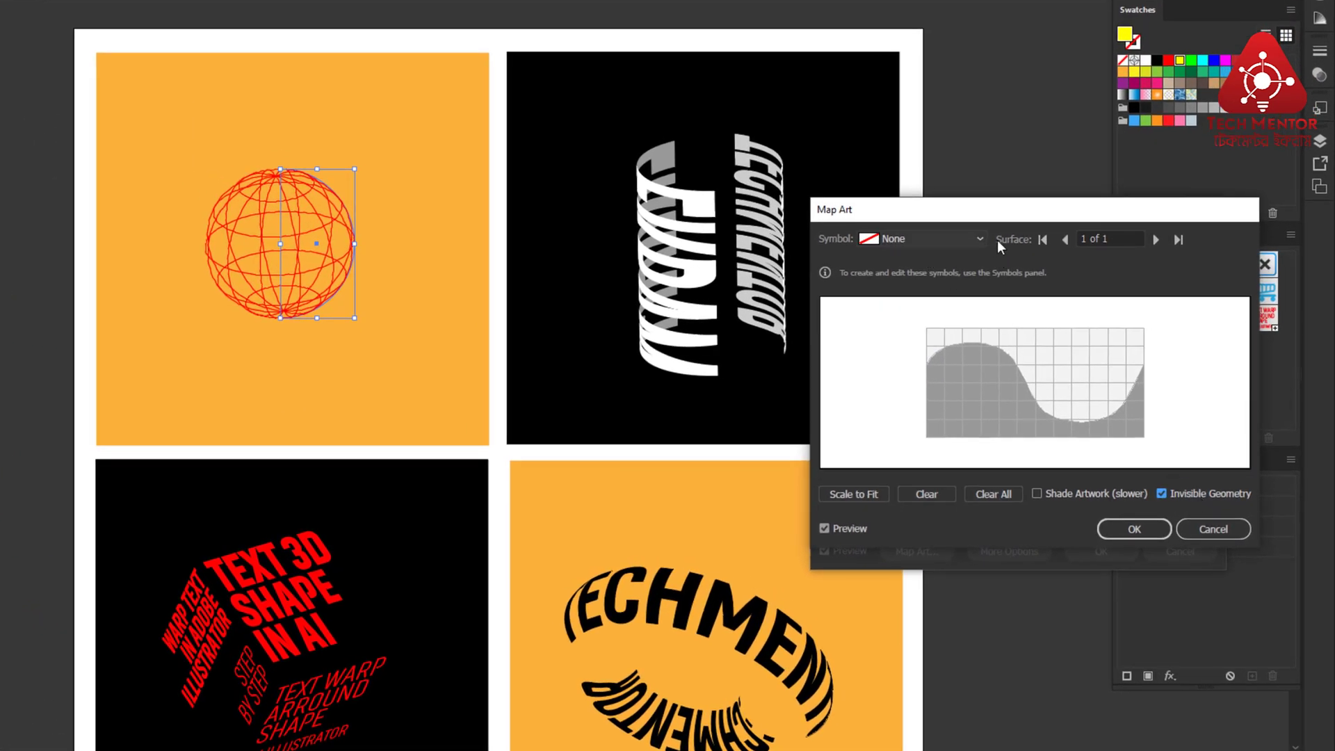
pyautogui.click(982, 238)
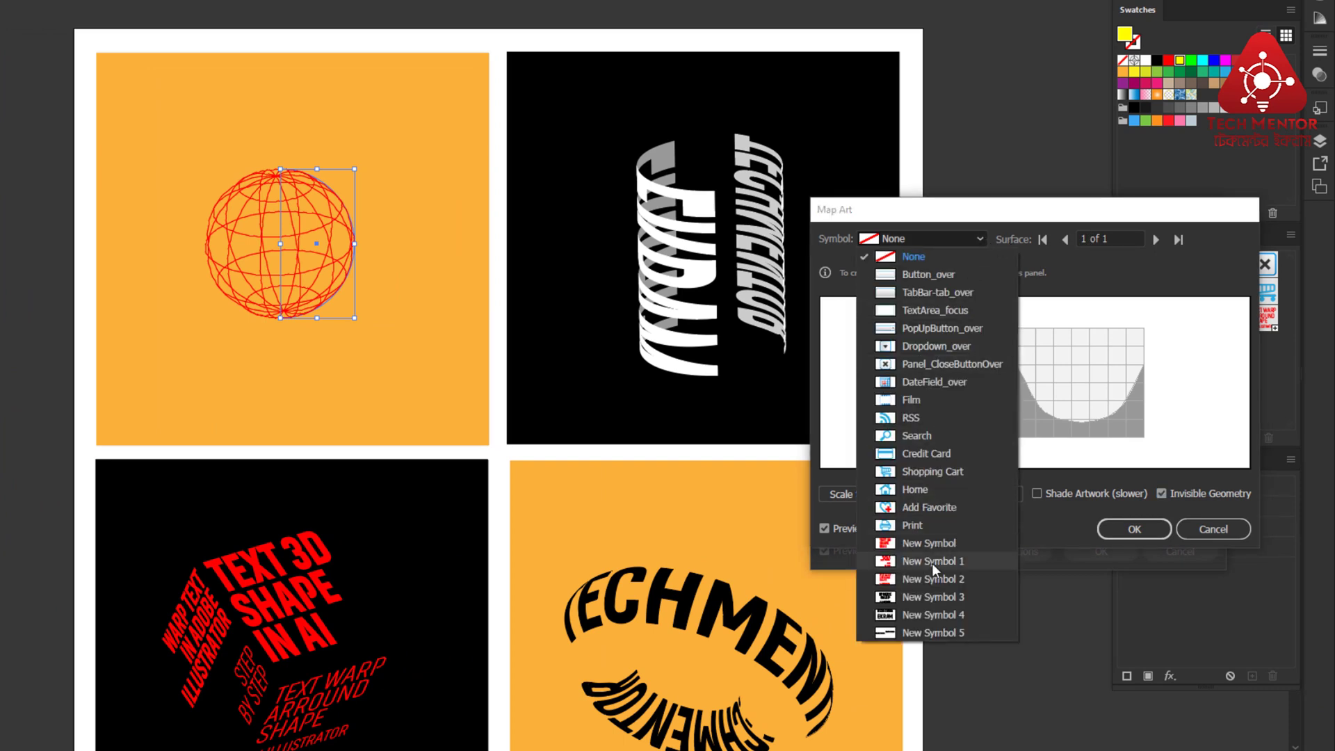
pyautogui.click(925, 596)
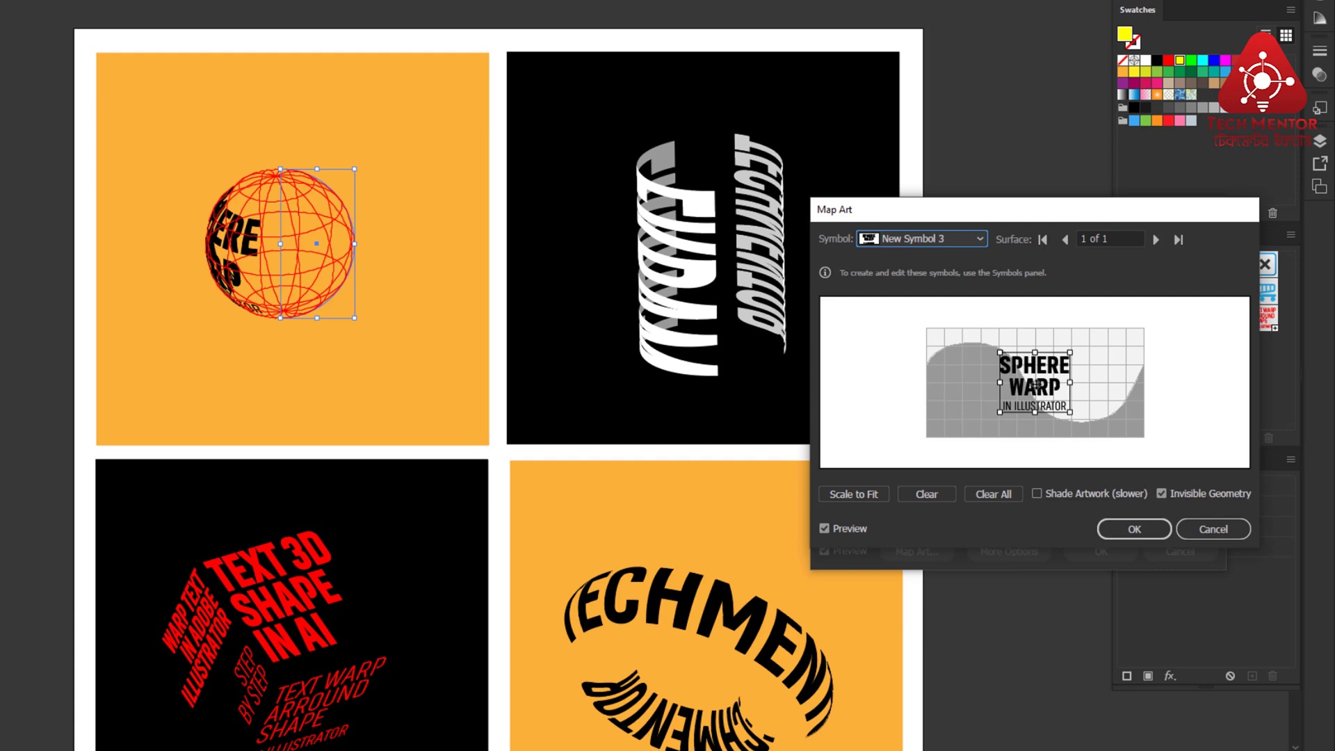
# Step: Position the mapped text within the sphere's visible surface area and set the revolve's custom rotation to -20°, -17° and 23°
pyautogui.moveTo(1036, 384); pyautogui.dragTo(1079, 382)
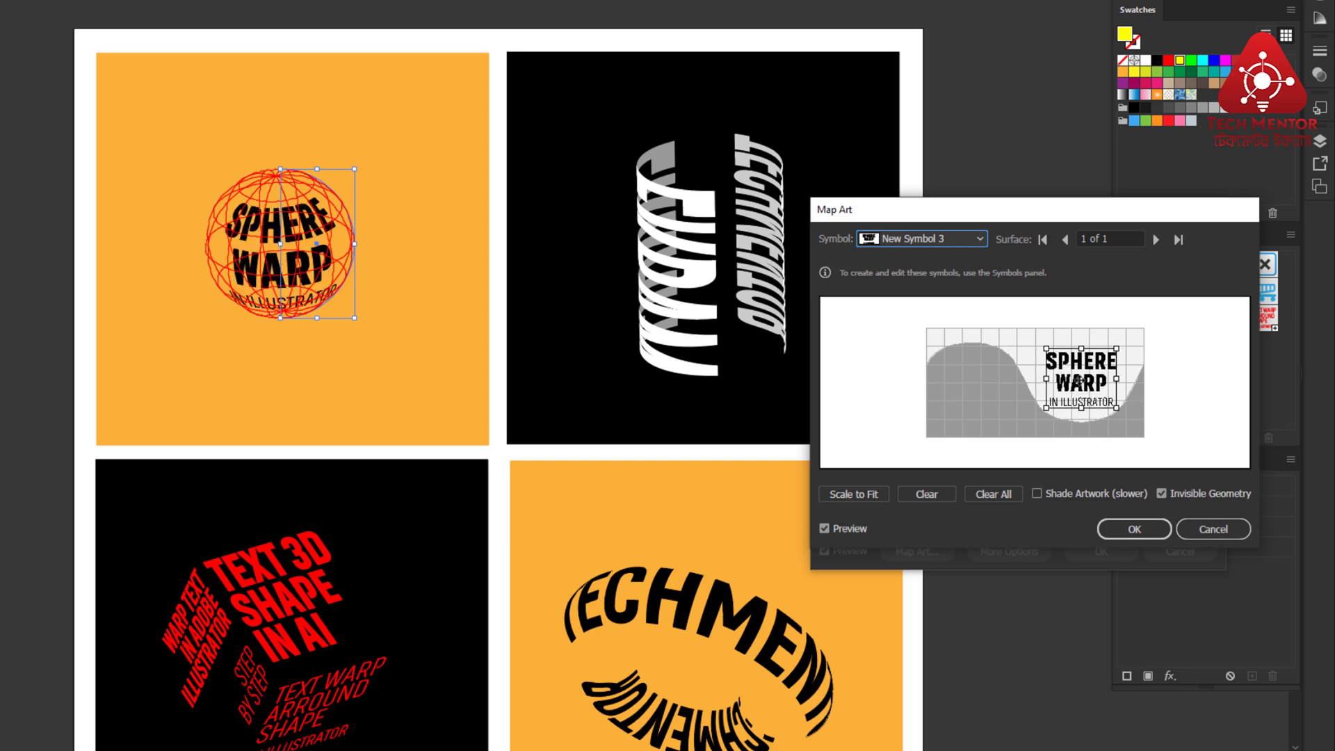
pyautogui.click(1147, 528)
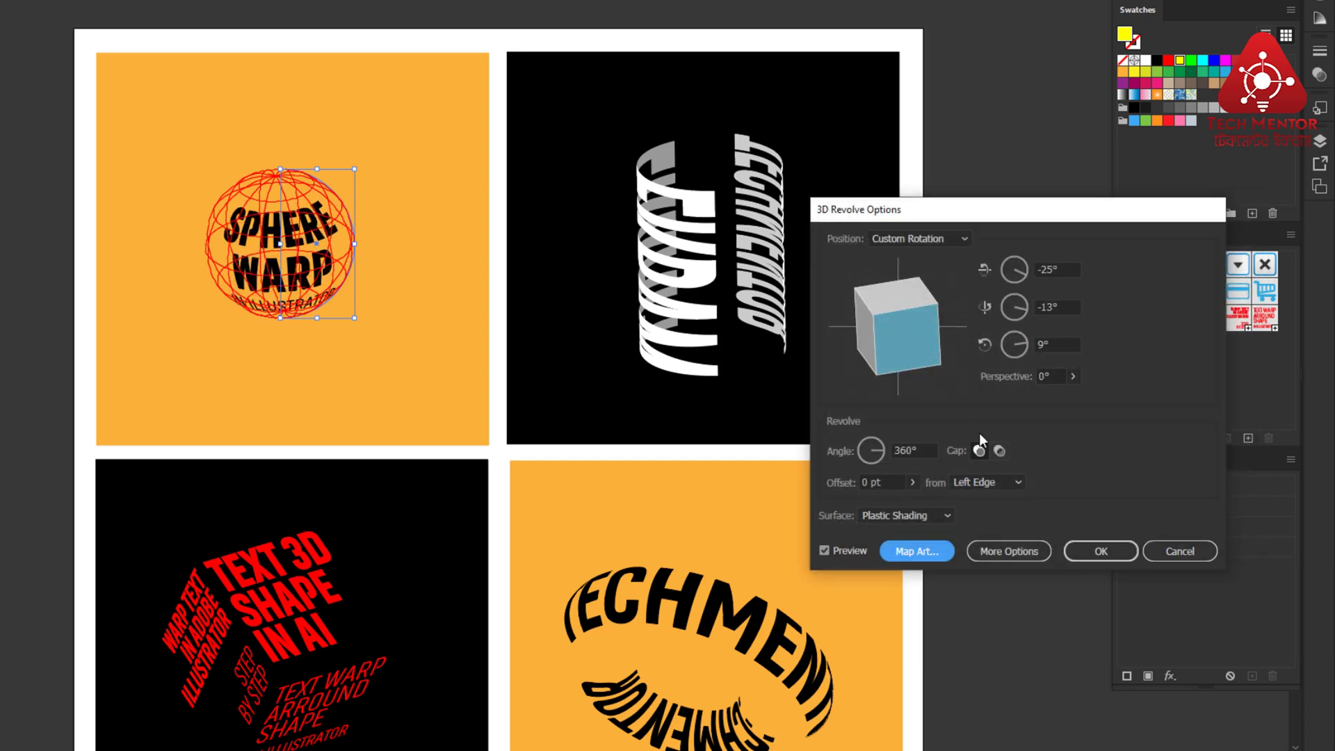
pyautogui.moveTo(919, 369)
pyautogui.mouseDown()
pyautogui.moveTo(944, 356)
pyautogui.moveTo(904, 339)
pyautogui.moveTo(916, 346)
pyautogui.mouseUp()
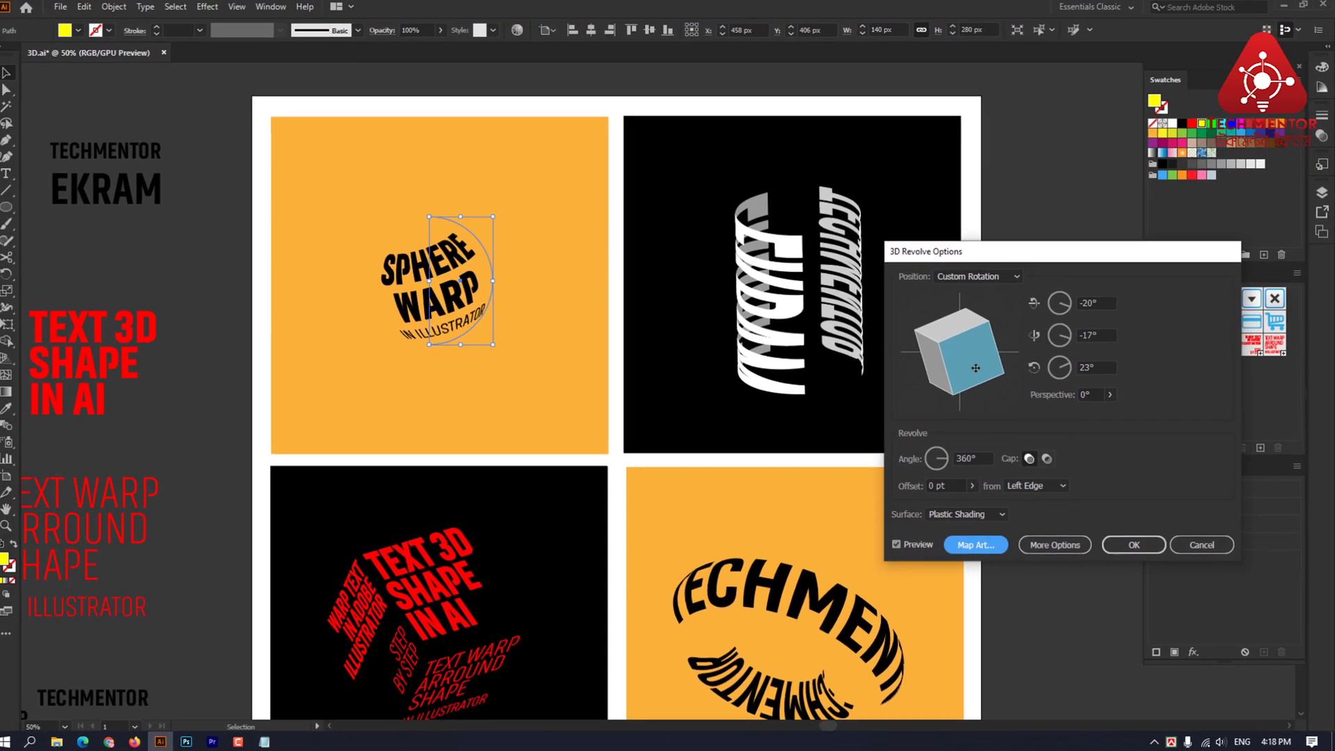
pyautogui.press('Return')
# Step: Save the document with the finished sphere text
pyautogui.moveTo(1062, 431); pyautogui.dragTo(909, 420)
pyautogui.scroll(-1, 1017, 420)
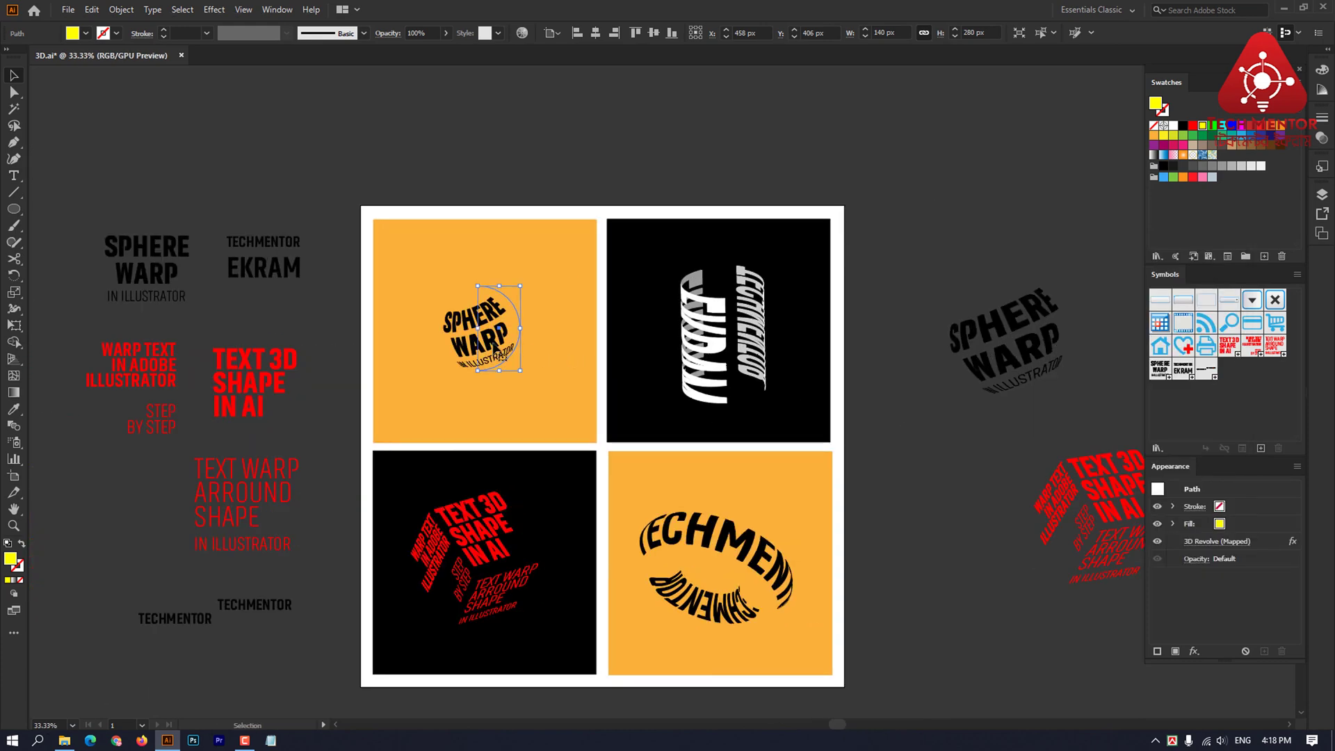
pyautogui.scroll(1, 496, 345)
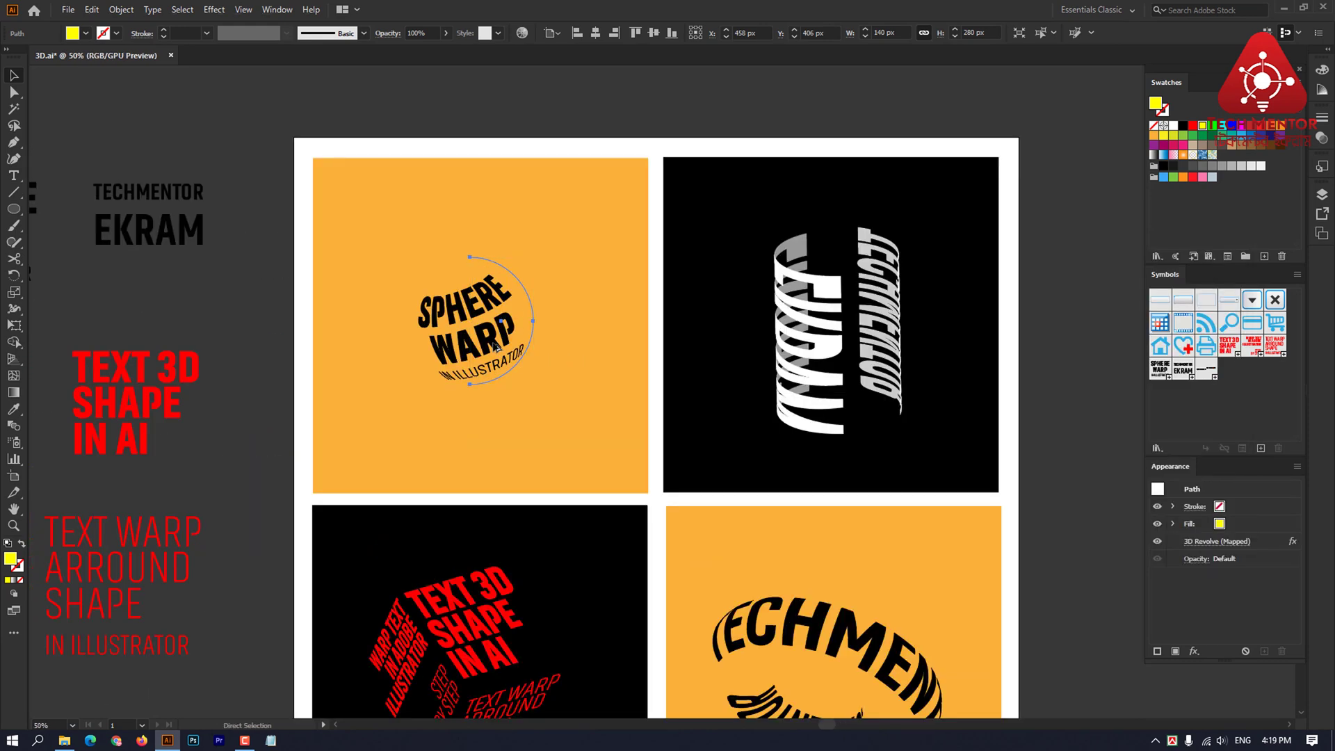
pyautogui.press('v')
pyautogui.hotkey('ctrl', 's')
pyautogui.moveTo(608, 369); pyautogui.dragTo(558, 342)
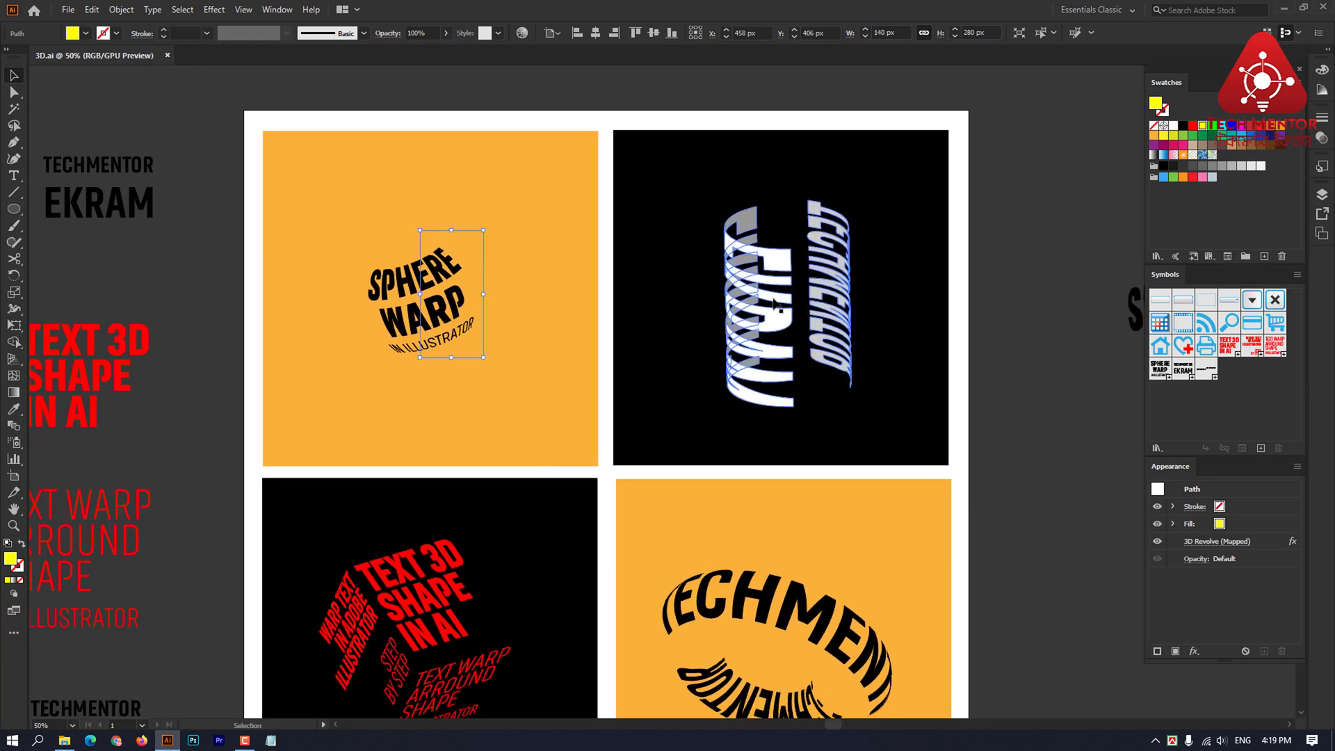
# Step: Move the white cylinder-warped text group from the black square to the empty canvas beside the artboard, above the spare sphere text
pyautogui.click(777, 306)
pyautogui.scroll(-1, 777, 306)
pyautogui.moveTo(848, 315); pyautogui.dragTo(720, 324)
pyautogui.scroll(1, 667, 327)
pyautogui.scroll(-1, 640, 303)
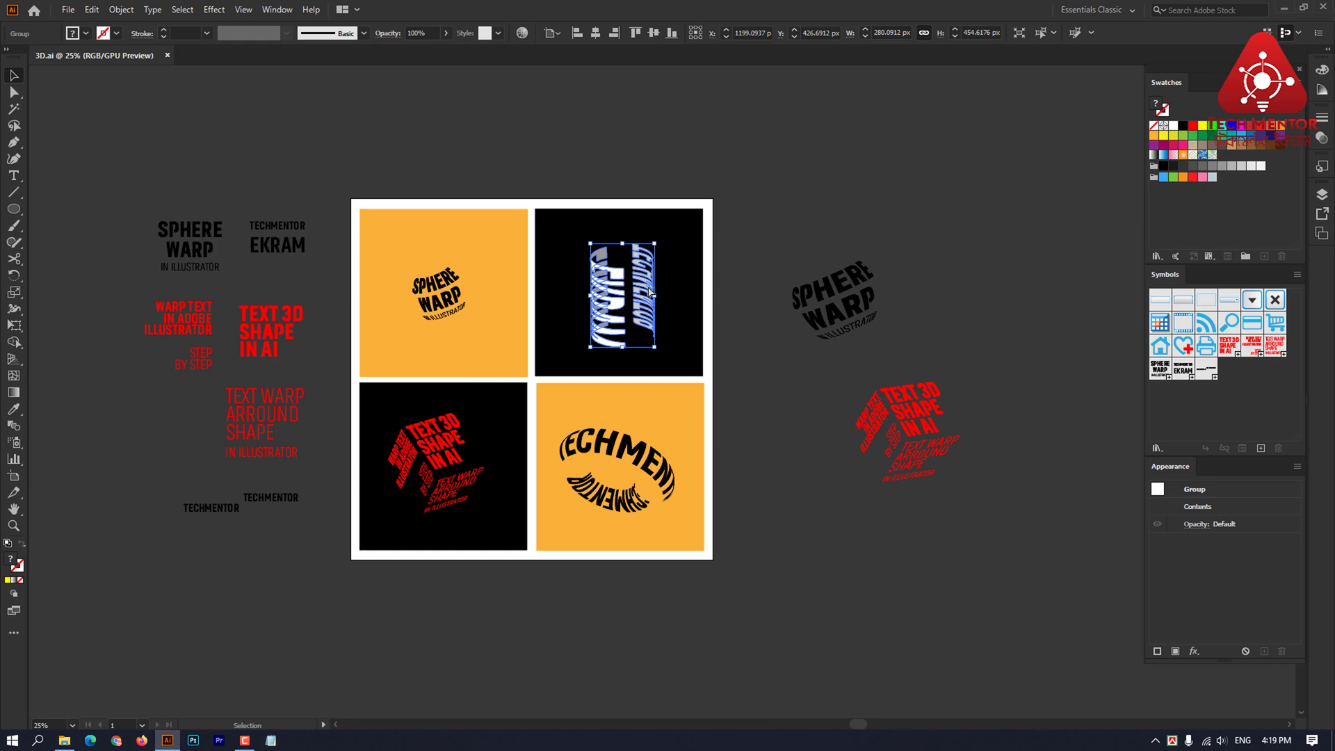
pyautogui.moveTo(650, 292); pyautogui.dragTo(962, 229)
pyautogui.hscroll(1, 790, 226)
pyautogui.scroll(1, 858, 235)
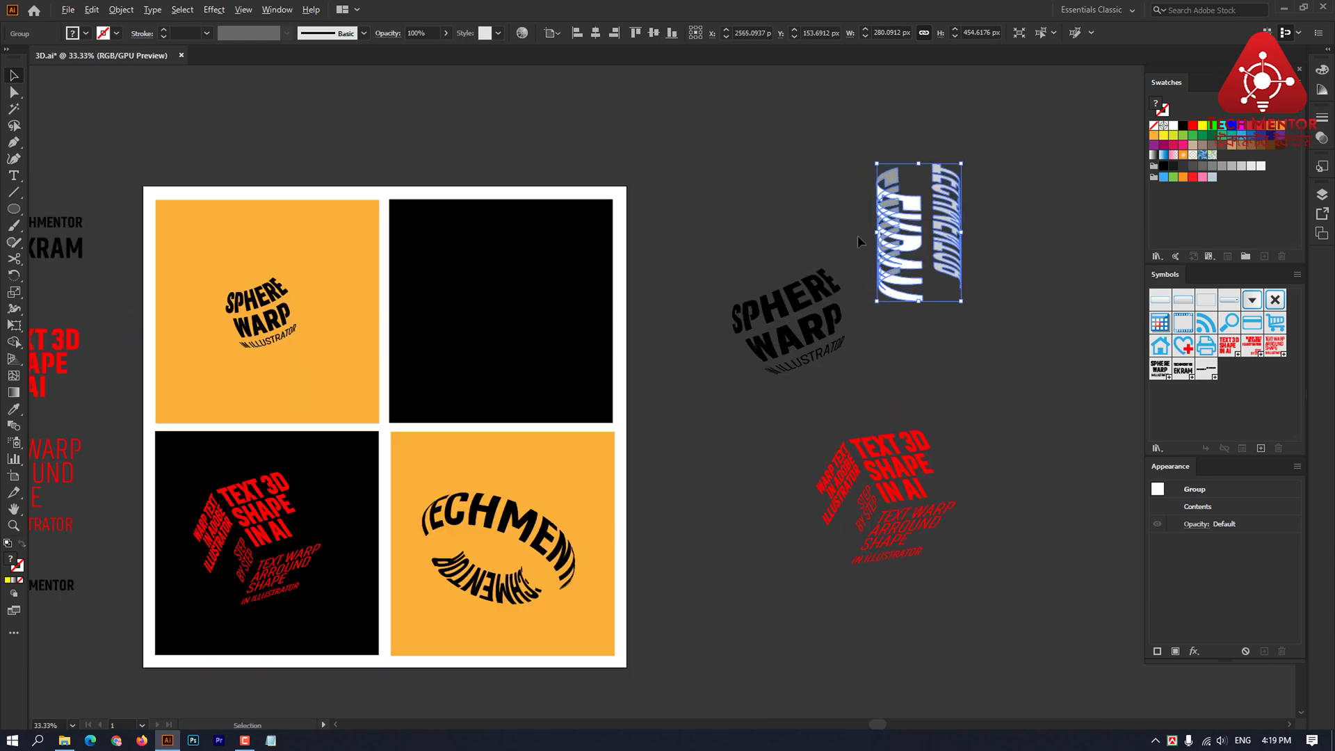
# Step: Select the black two-line TECHMENTOR source text beside the artboard and nudge it slightly down and to the left
pyautogui.hscroll(-4, 843, 239)
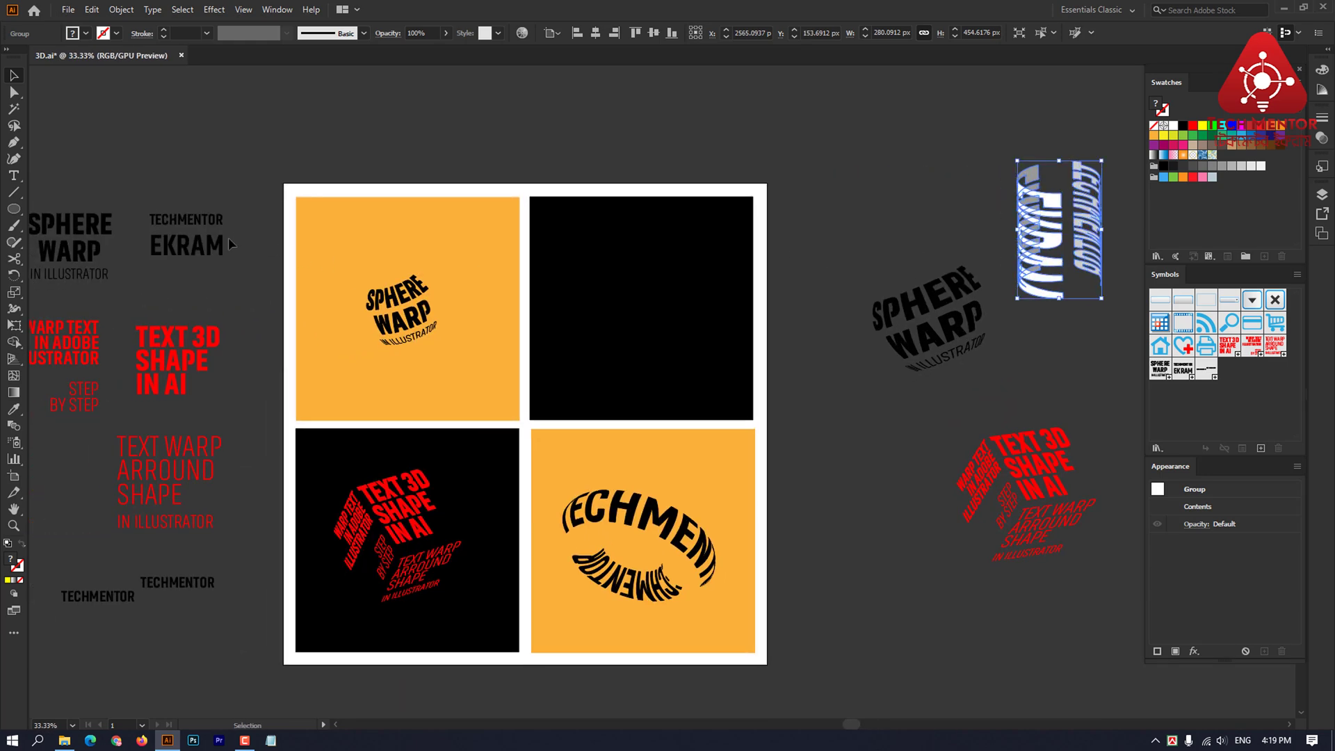
pyautogui.hscroll(-1, 209, 252)
pyautogui.click(224, 247)
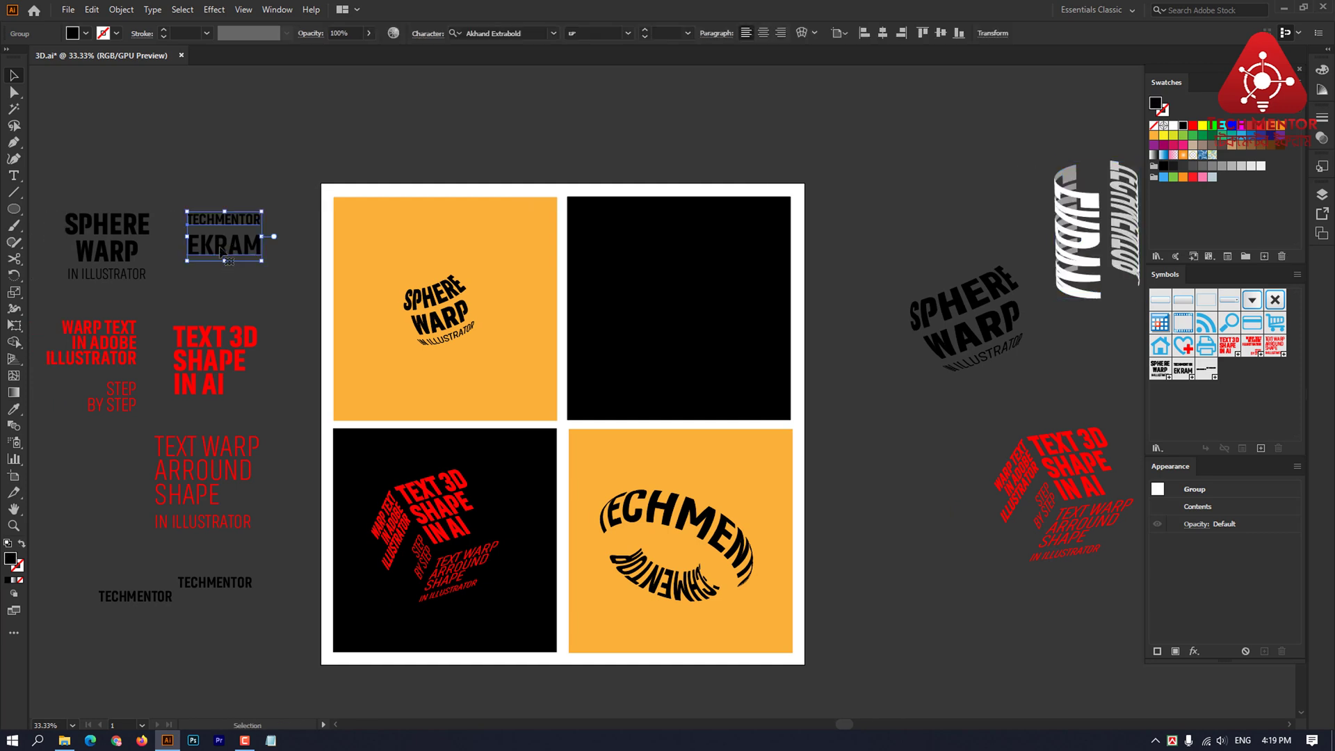
pyautogui.hscroll(2, 837, 244)
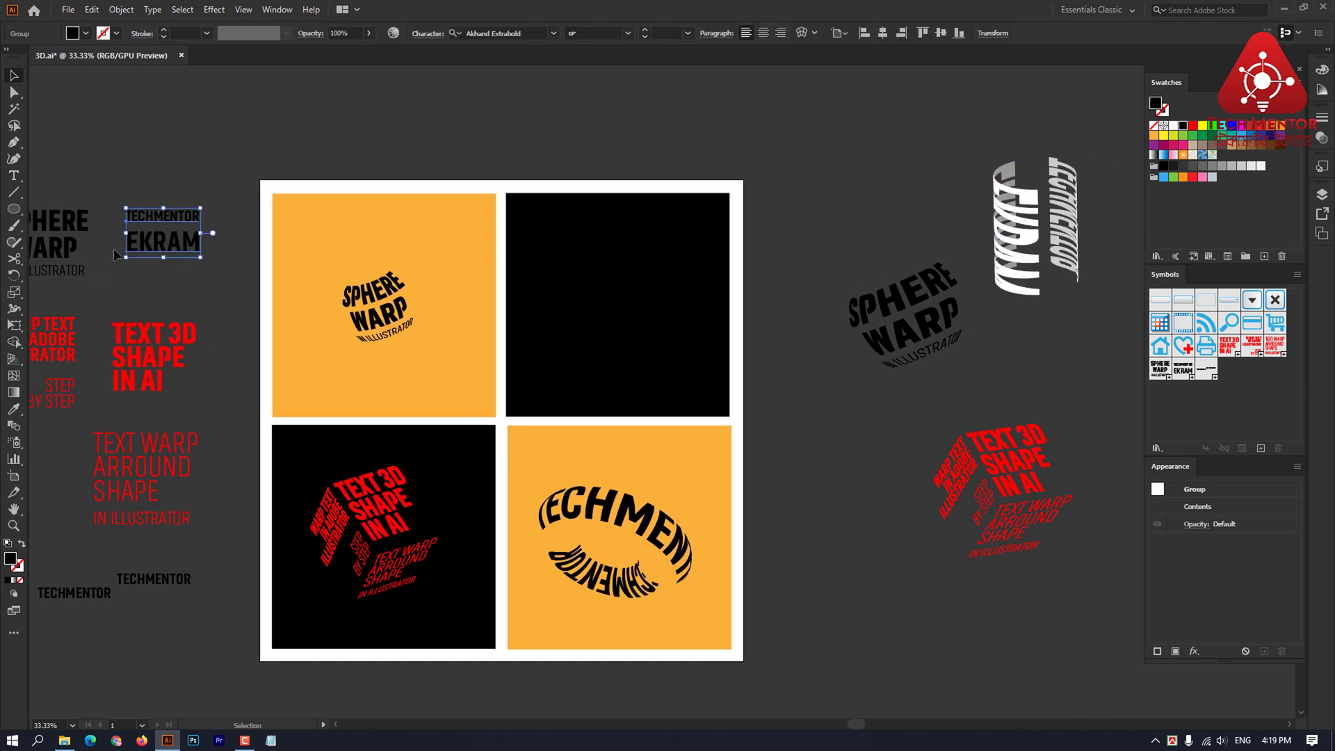
pyautogui.moveTo(153, 249); pyautogui.dragTo(152, 255)
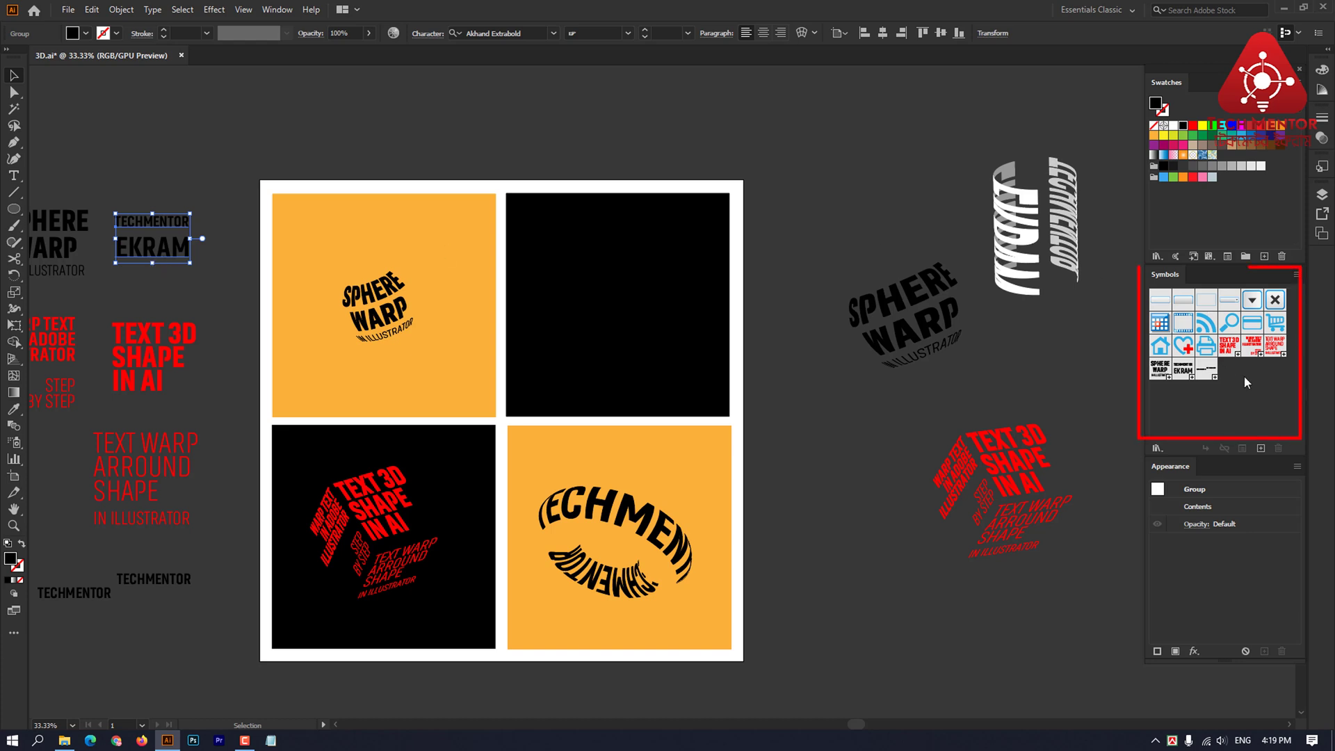
# Step: Draw a rectangle of about 115 px by 280 px in the middle of the upper black square and fill it yellow
pyautogui.moveTo(218, 168); pyautogui.dragTo(231, 156)
pyautogui.moveTo(22, 202); pyautogui.dragTo(70, 215)
pyautogui.moveTo(607, 253); pyautogui.dragTo(641, 338)
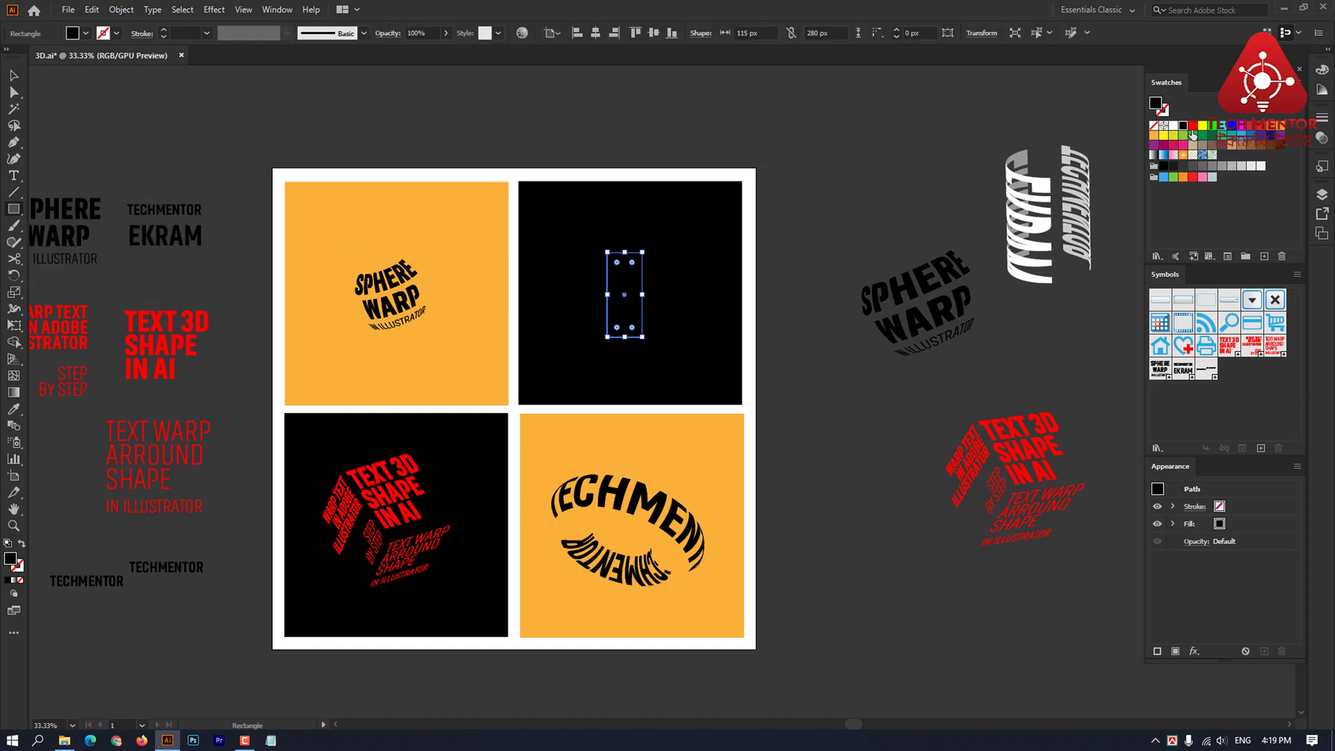
pyautogui.click(1203, 126)
pyautogui.click(14, 76)
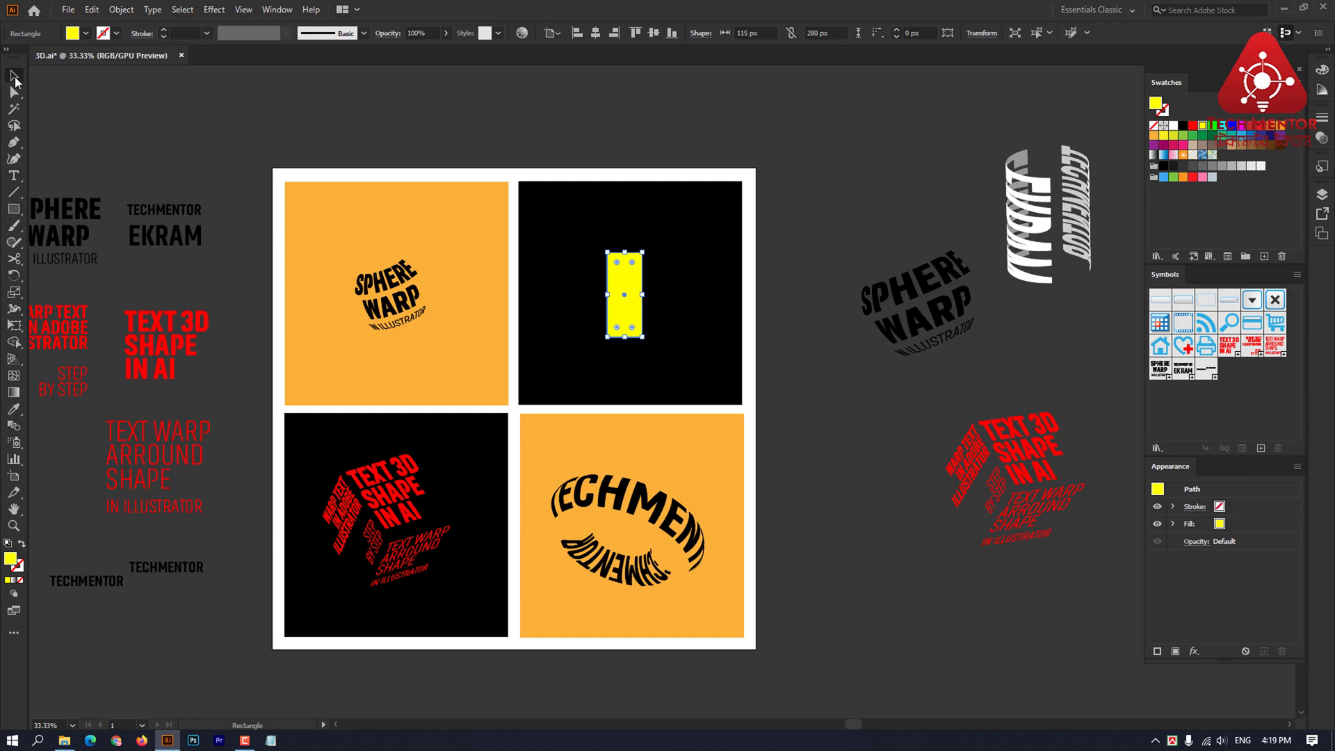
pyautogui.scroll(1, 797, 267)
pyautogui.scroll(2, 801, 278)
pyautogui.moveTo(780, 288); pyautogui.dragTo(782, 250)
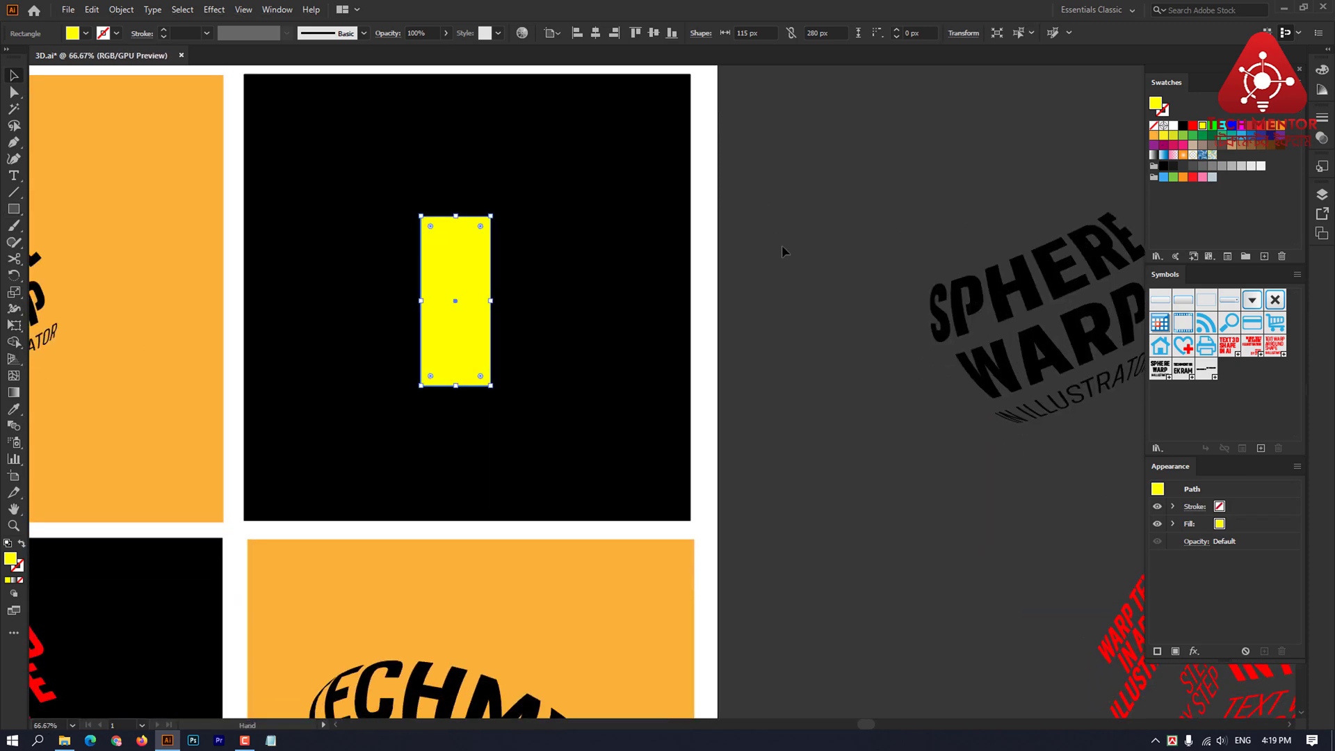
# Step: Save the document and start a 3D Revolve of the yellow rectangle with the Off-Axis Front position and a 360° angle
pyautogui.hotkey('ctrl', 's')
pyautogui.click(216, 11)
pyautogui.moveTo(334, 89)
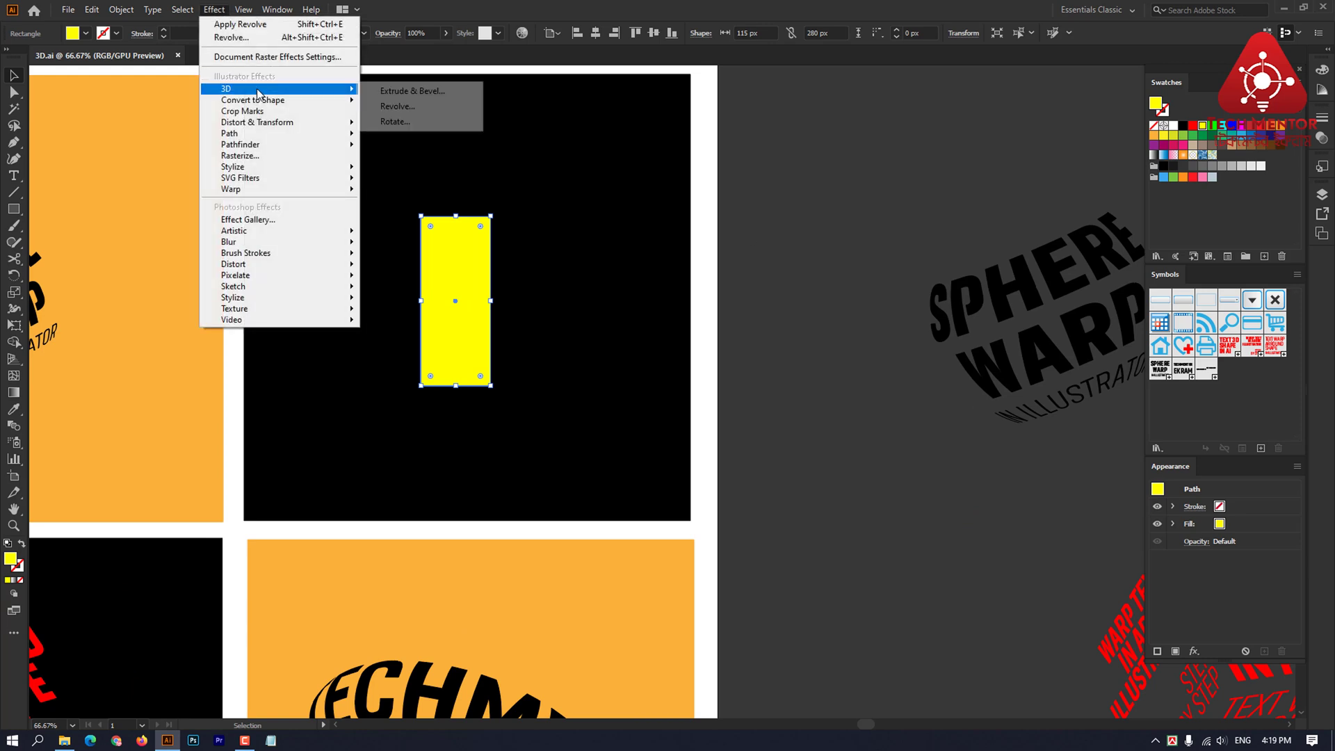
pyautogui.click(411, 110)
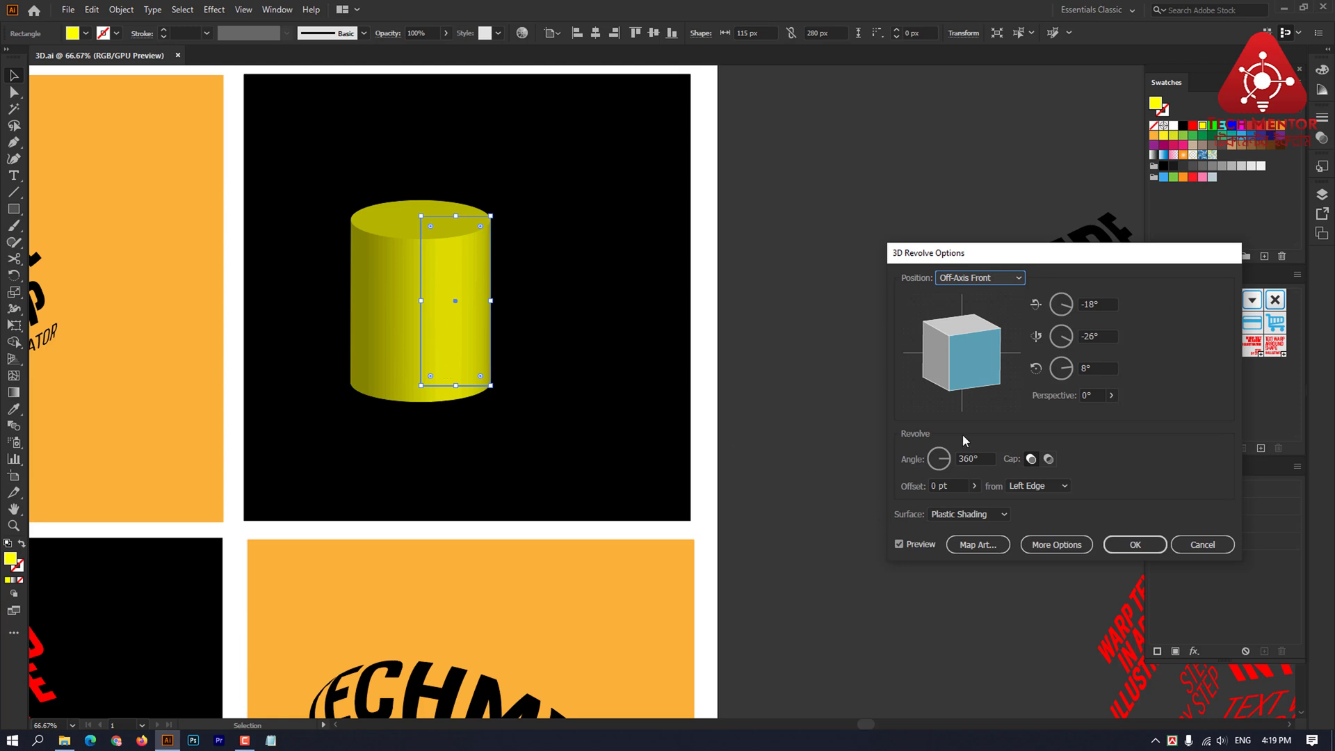
# Step: Open Map Art for the cylinder and map New Symbol 4 onto its side wall, surface 3 of 3
pyautogui.click(985, 548)
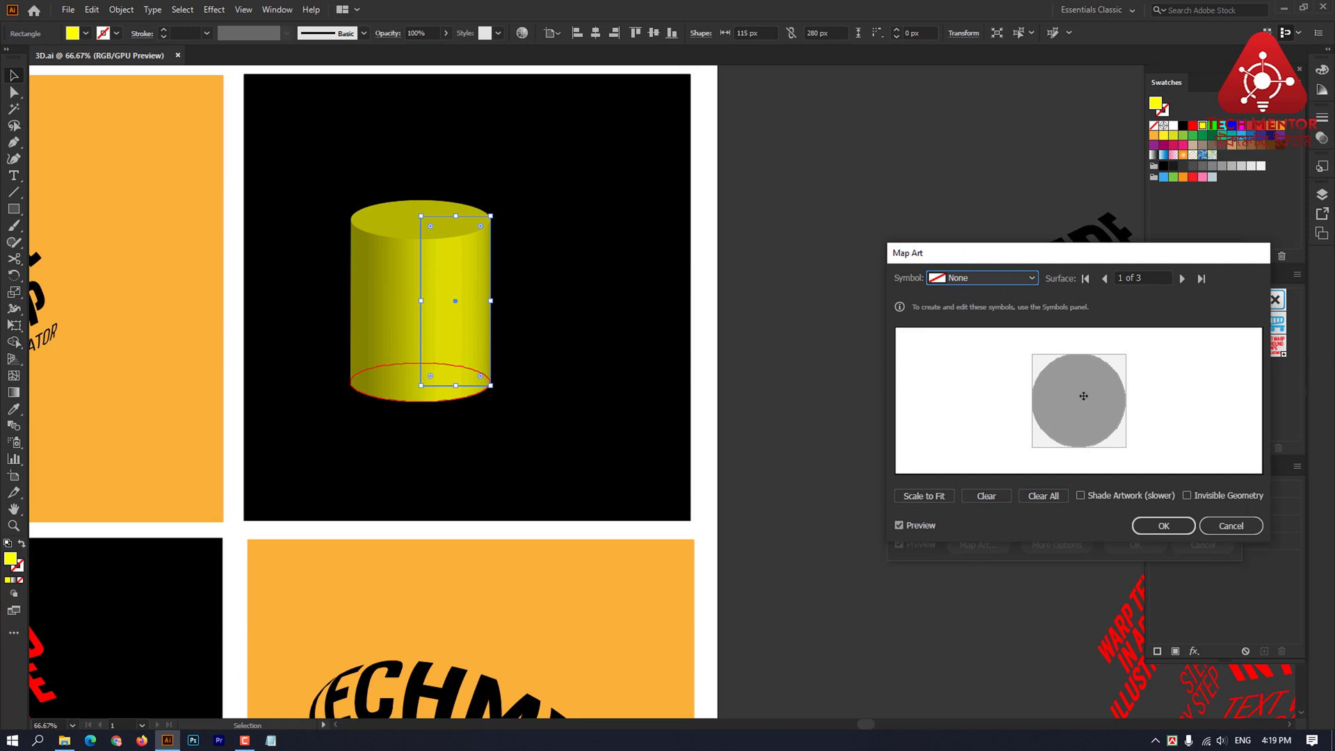
pyautogui.click(1104, 278)
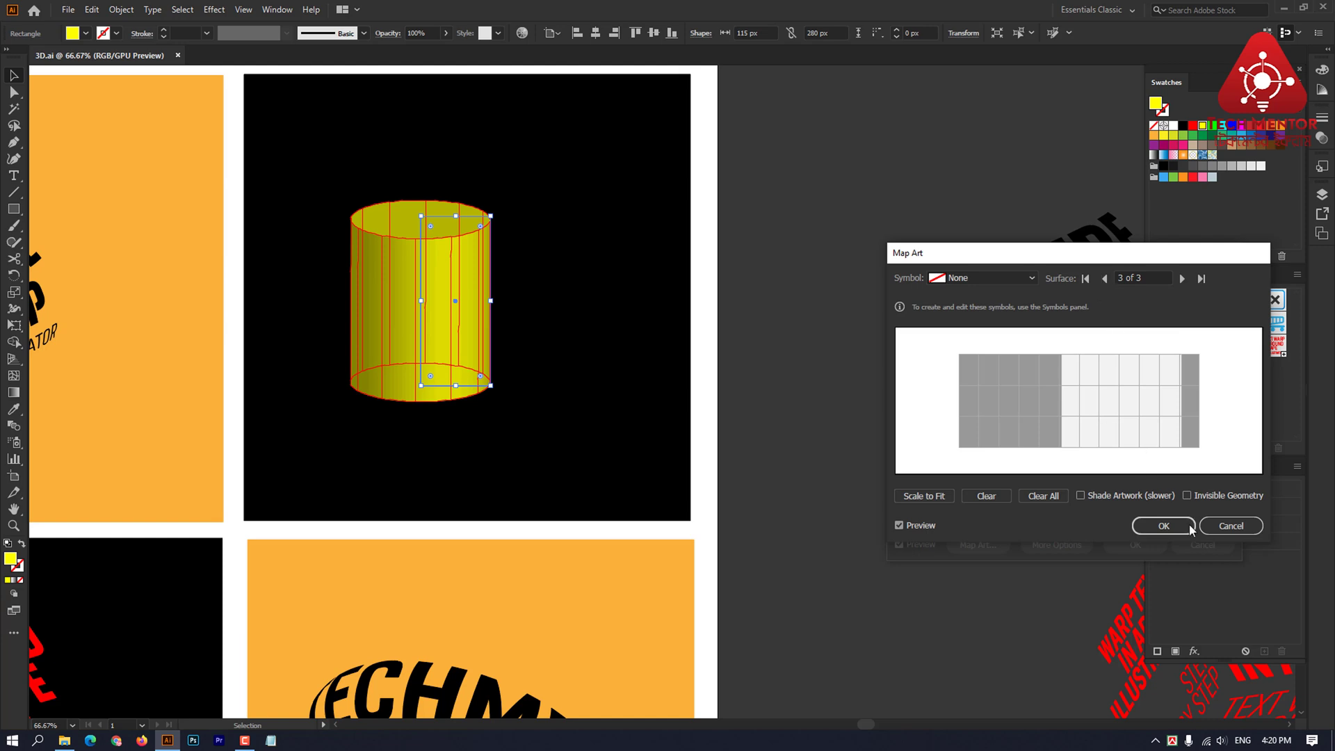
pyautogui.click(1032, 278)
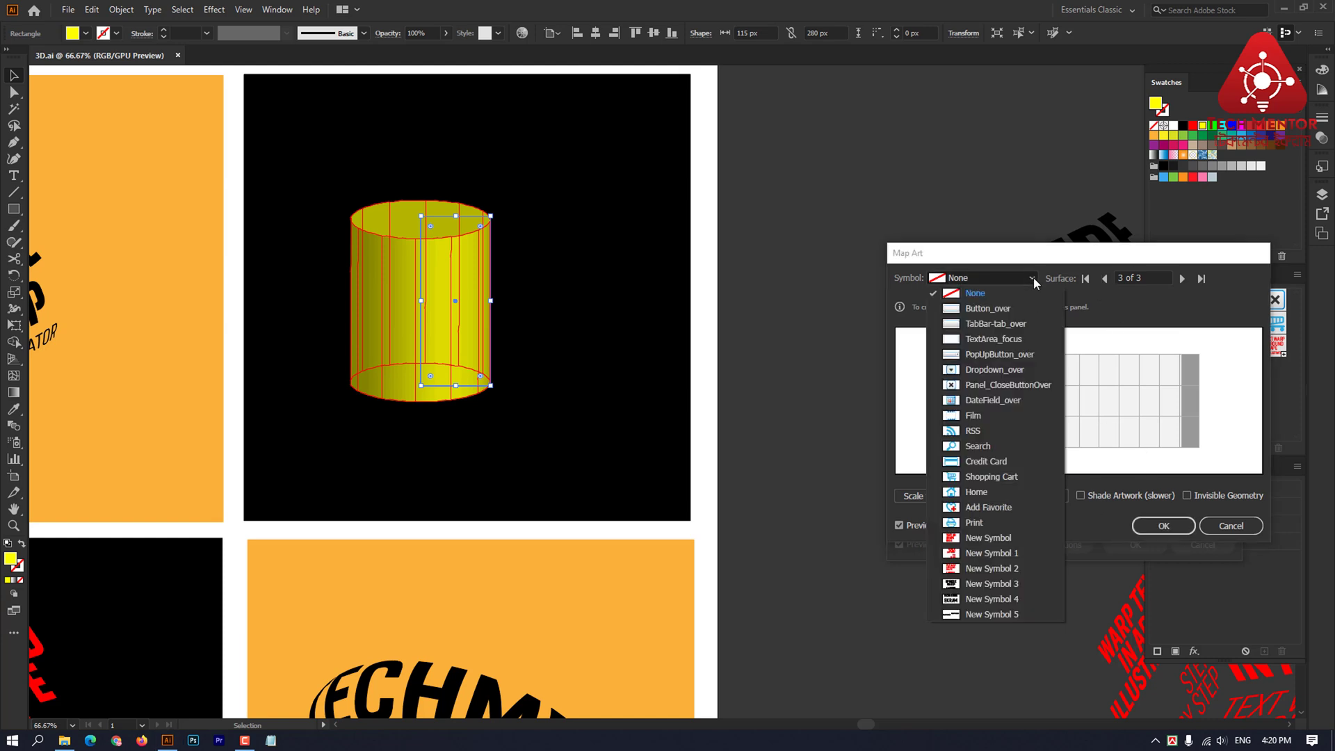
pyautogui.click(986, 596)
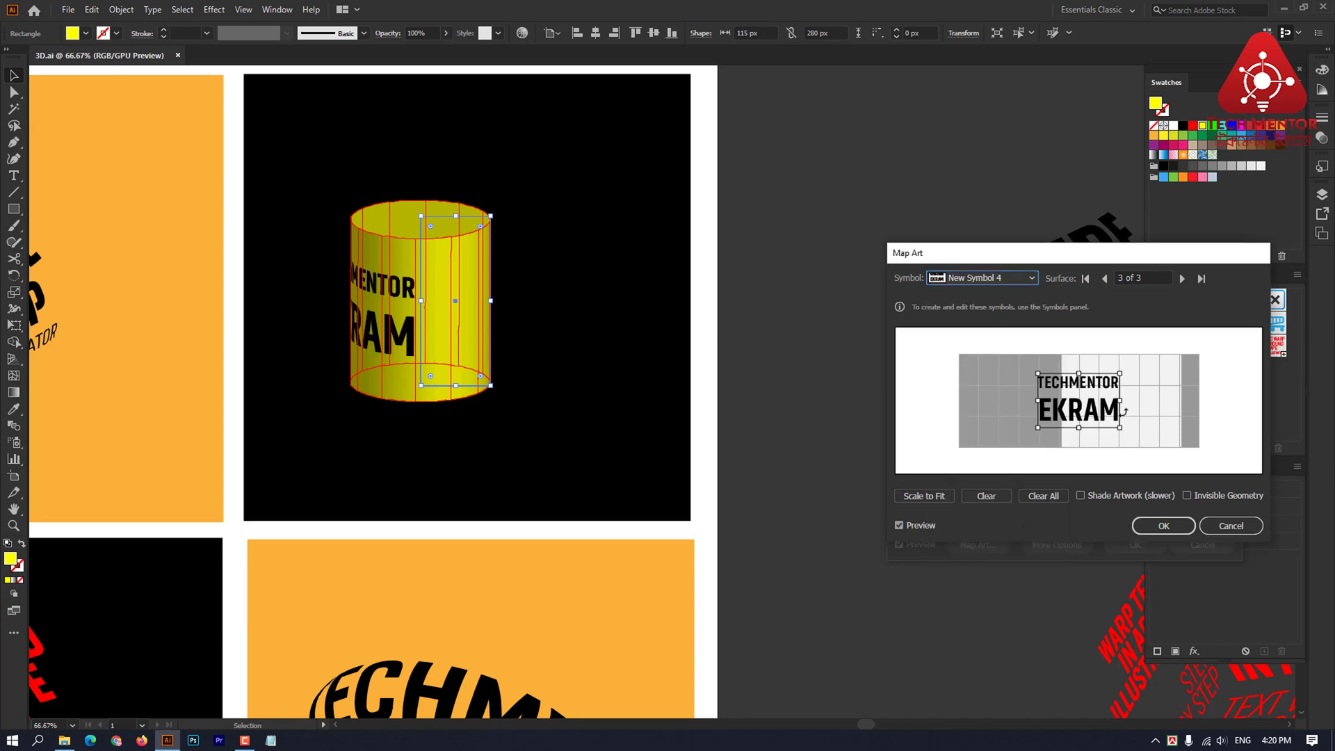
# Step: Turn the mapped symbol so its text runs vertically within the visible side area, and enable Invisible Geometry
pyautogui.moveTo(1125, 373); pyautogui.dragTo(1108, 409)
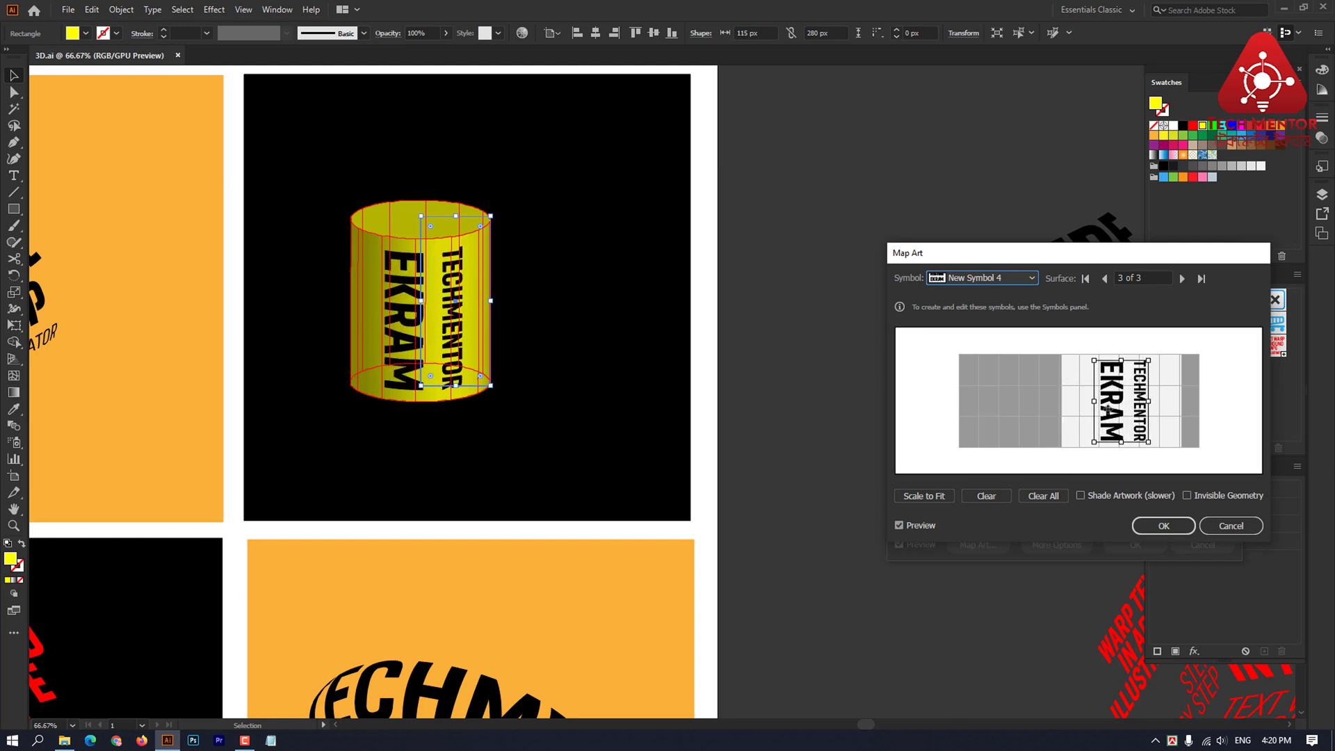
pyautogui.click(1187, 496)
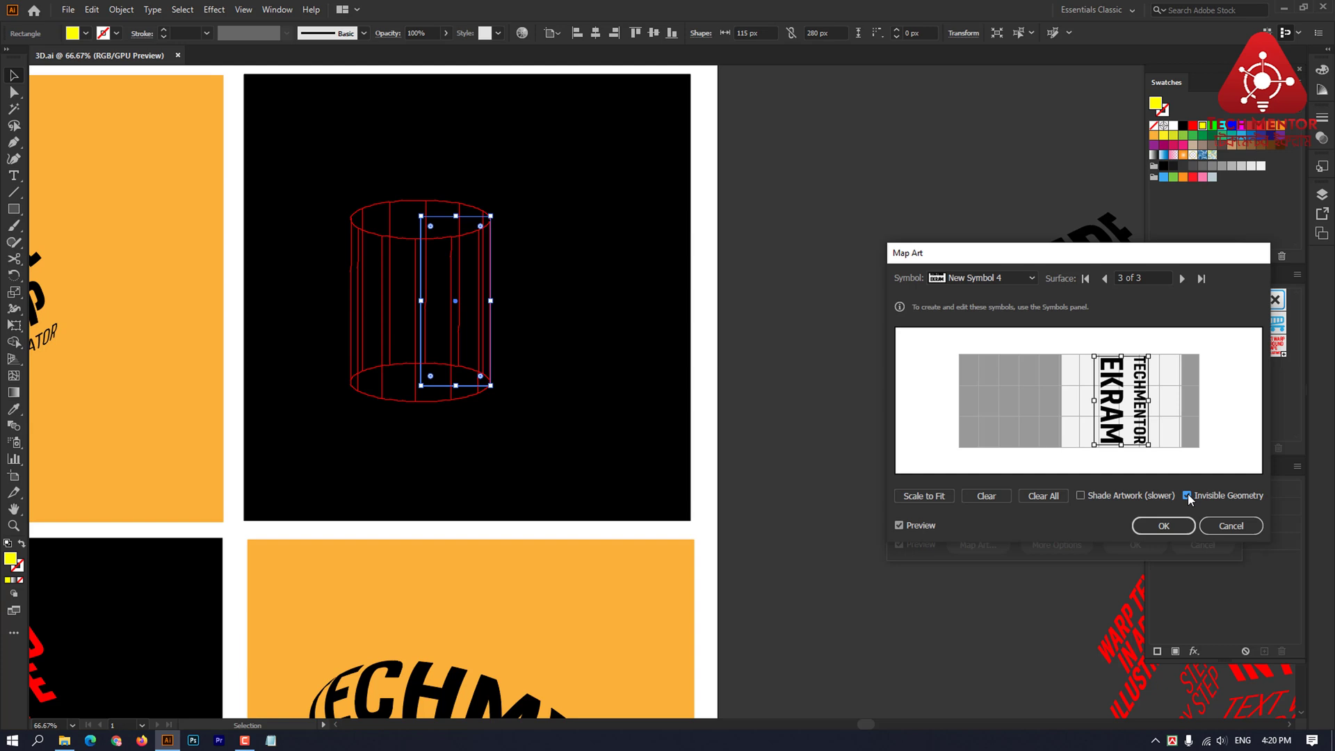
pyautogui.click(1164, 526)
# Step: Reopen Map Art and stretch New Symbol 4 horizontally on surface 3 so it extends across and beyond the visible side area
pyautogui.click(977, 545)
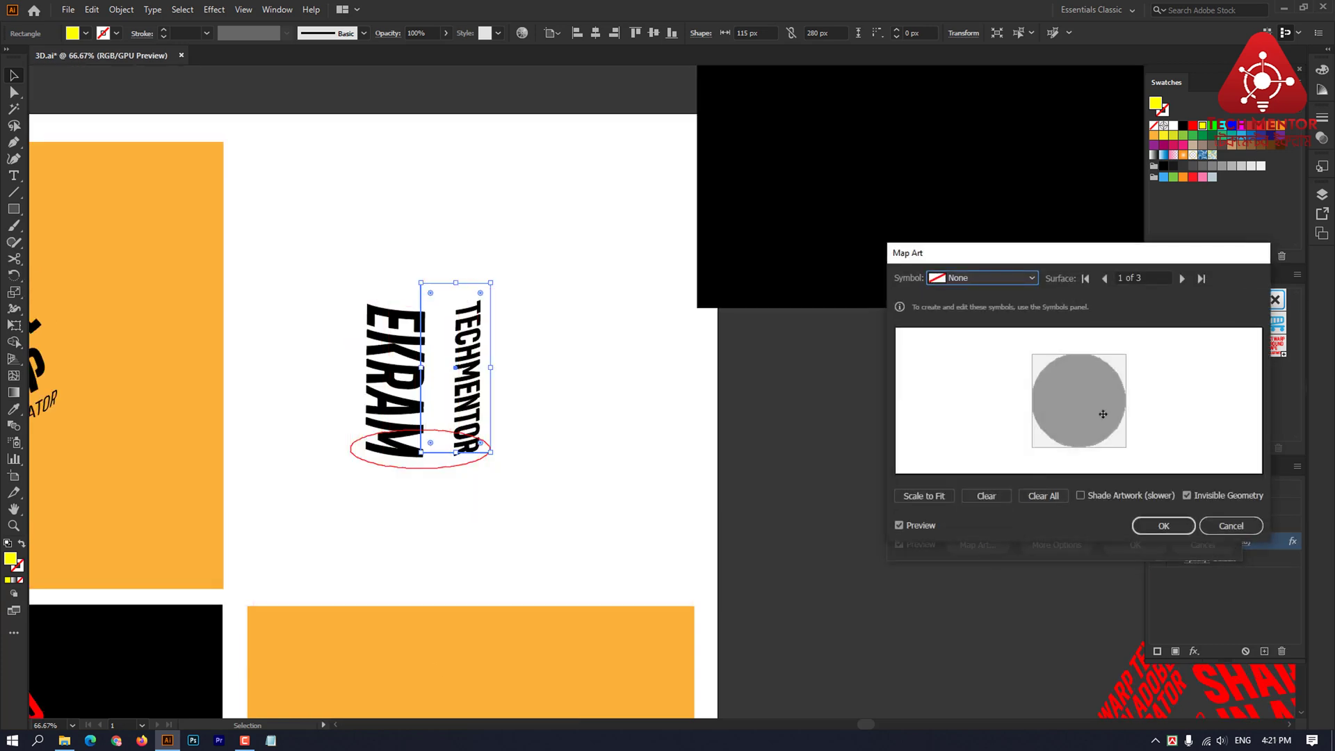
pyautogui.click(1104, 279)
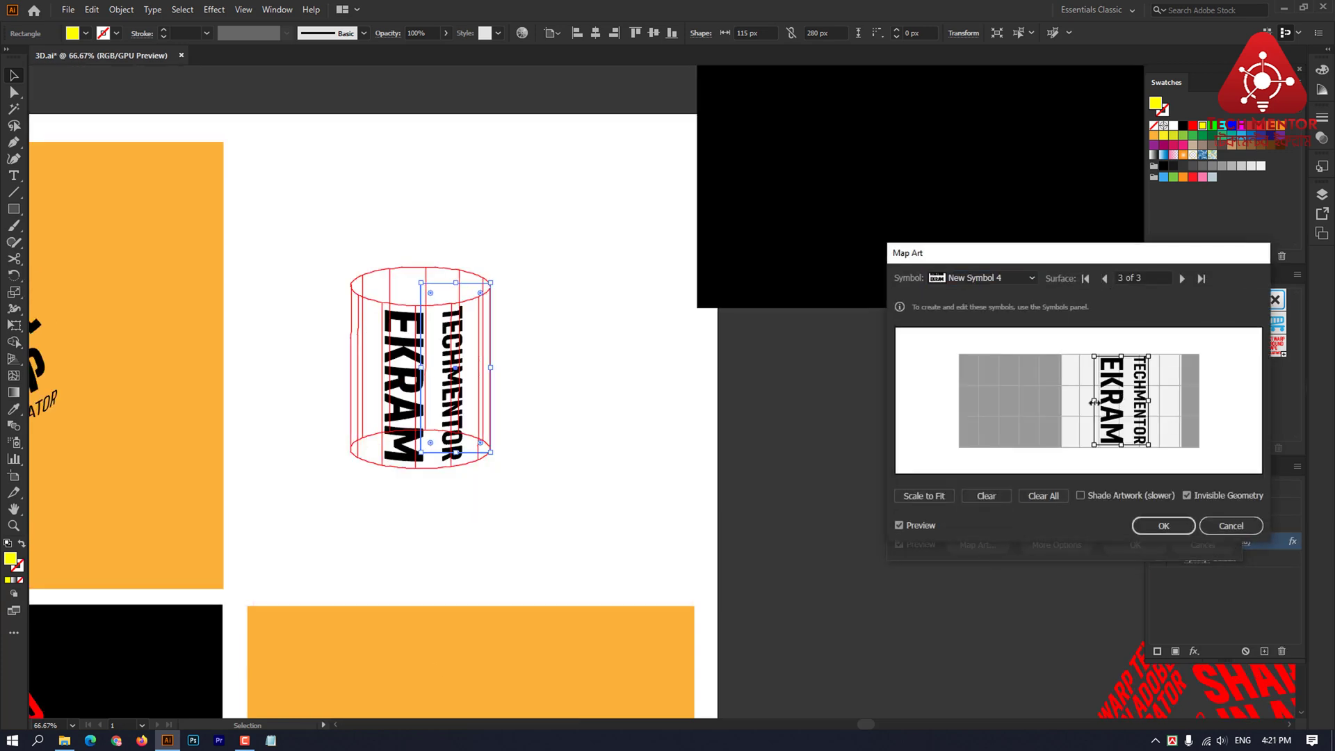
pyautogui.moveTo(1093, 400); pyautogui.dragTo(1061, 400)
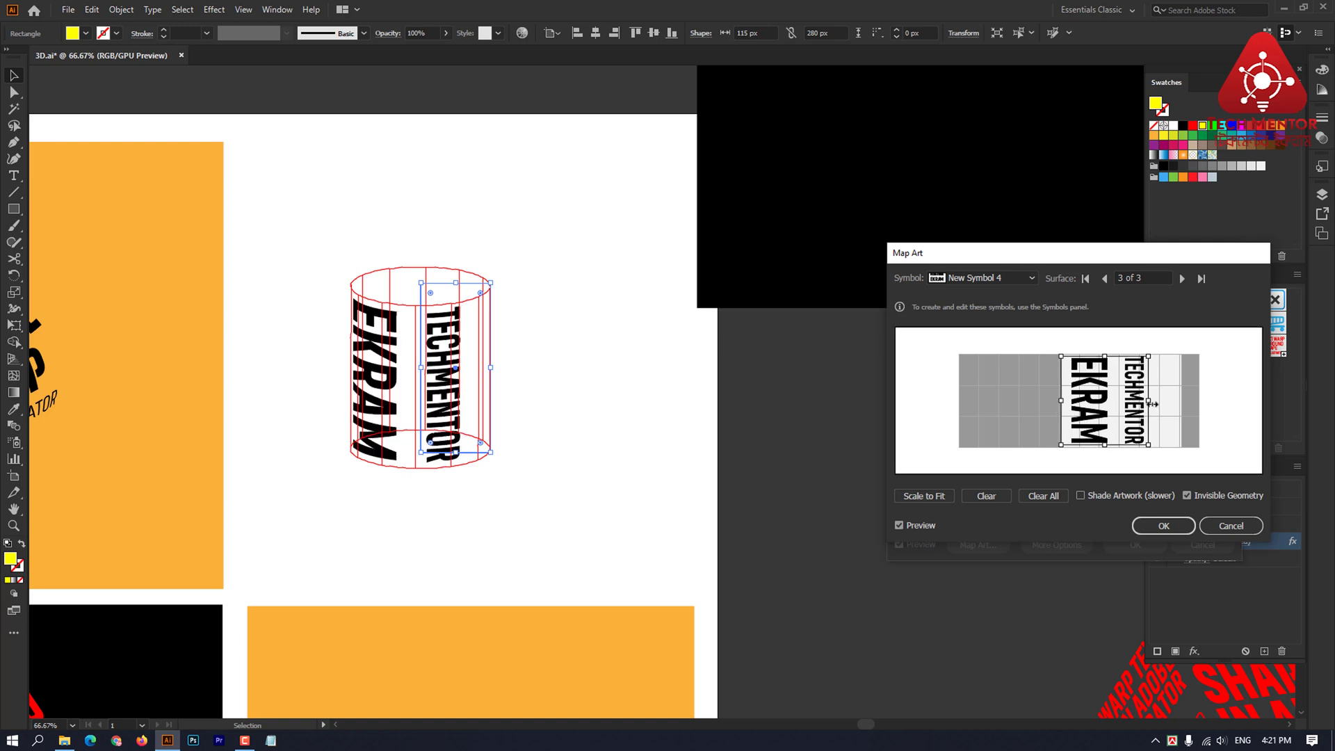
pyautogui.moveTo(1149, 404); pyautogui.dragTo(1190, 402)
pyautogui.moveTo(1091, 399); pyautogui.dragTo(1086, 399)
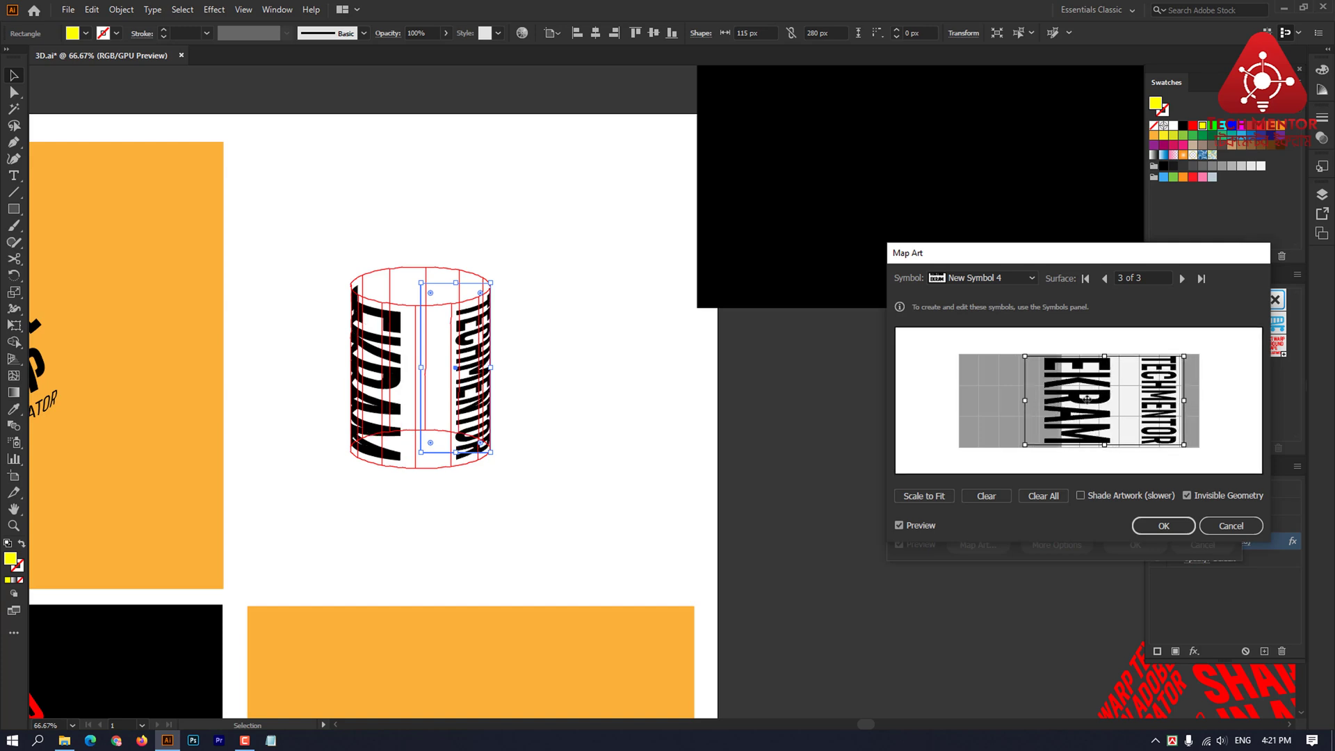
pyautogui.click(1163, 526)
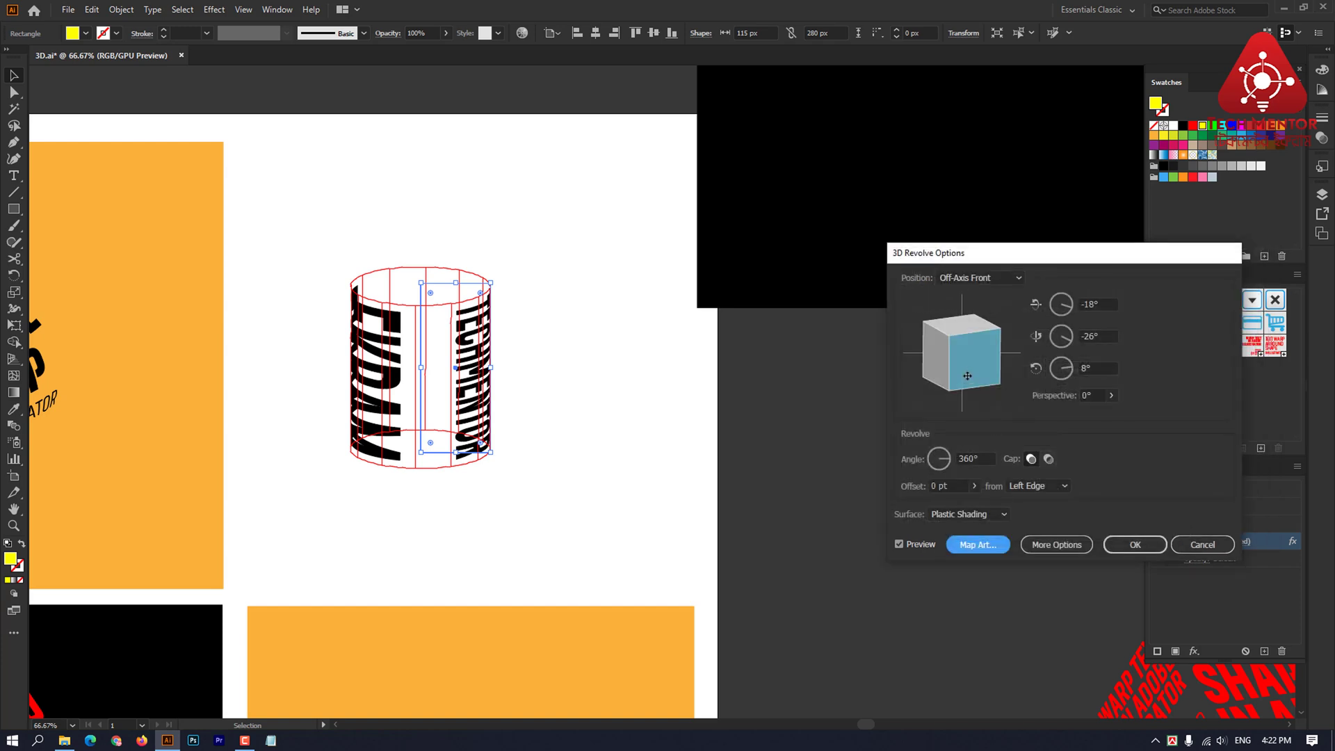
# Step: Narrow the revolved rectangle to 72 px wide and set its custom revolve rotation to -37°, 8° and -6°
pyautogui.moveTo(969, 358); pyautogui.dragTo(958, 359)
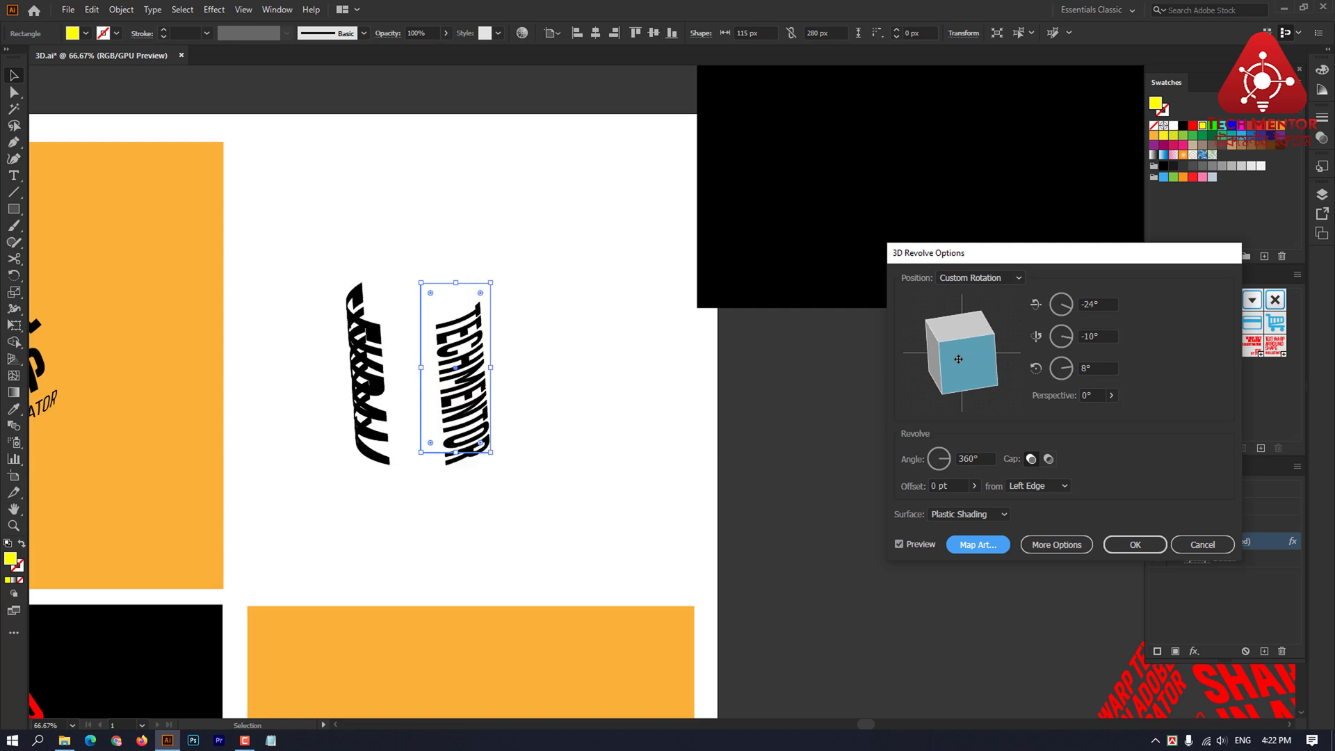
pyautogui.click(1108, 548)
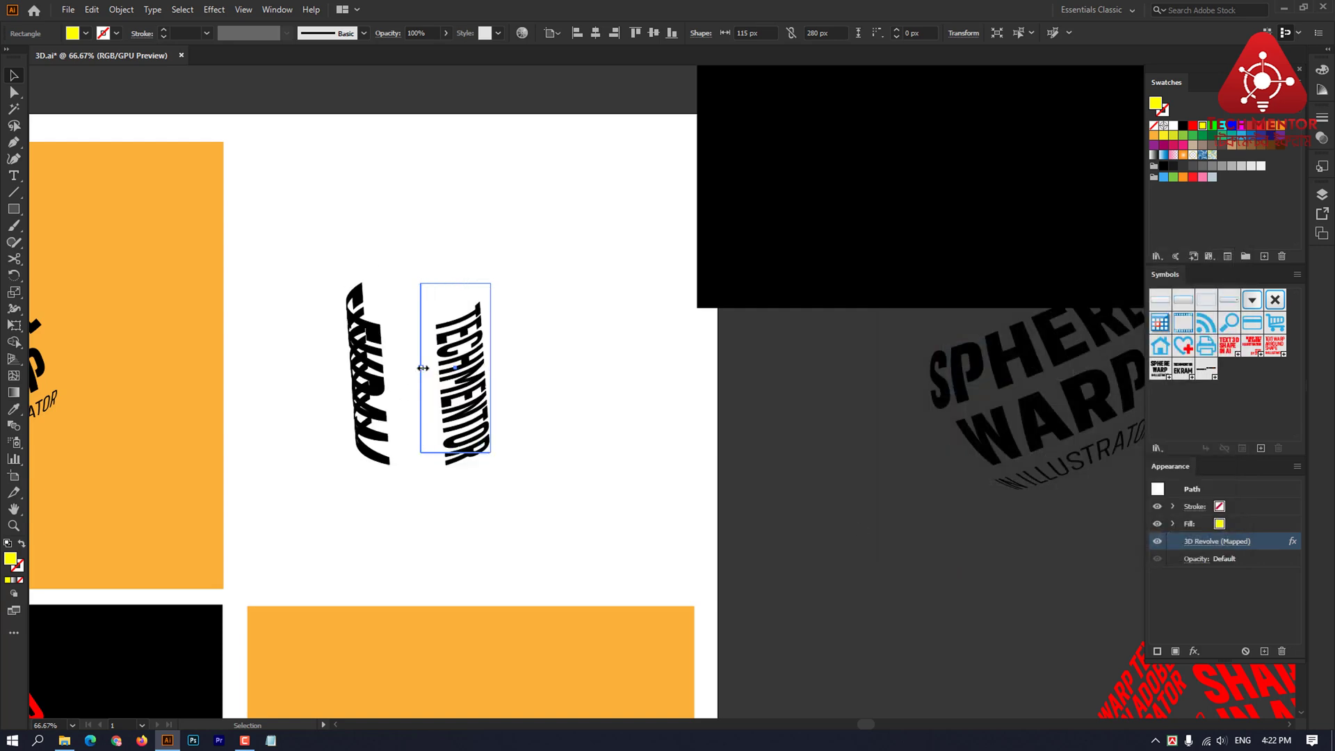
pyautogui.moveTo(422, 368); pyautogui.dragTo(447, 368)
pyautogui.click(1217, 541)
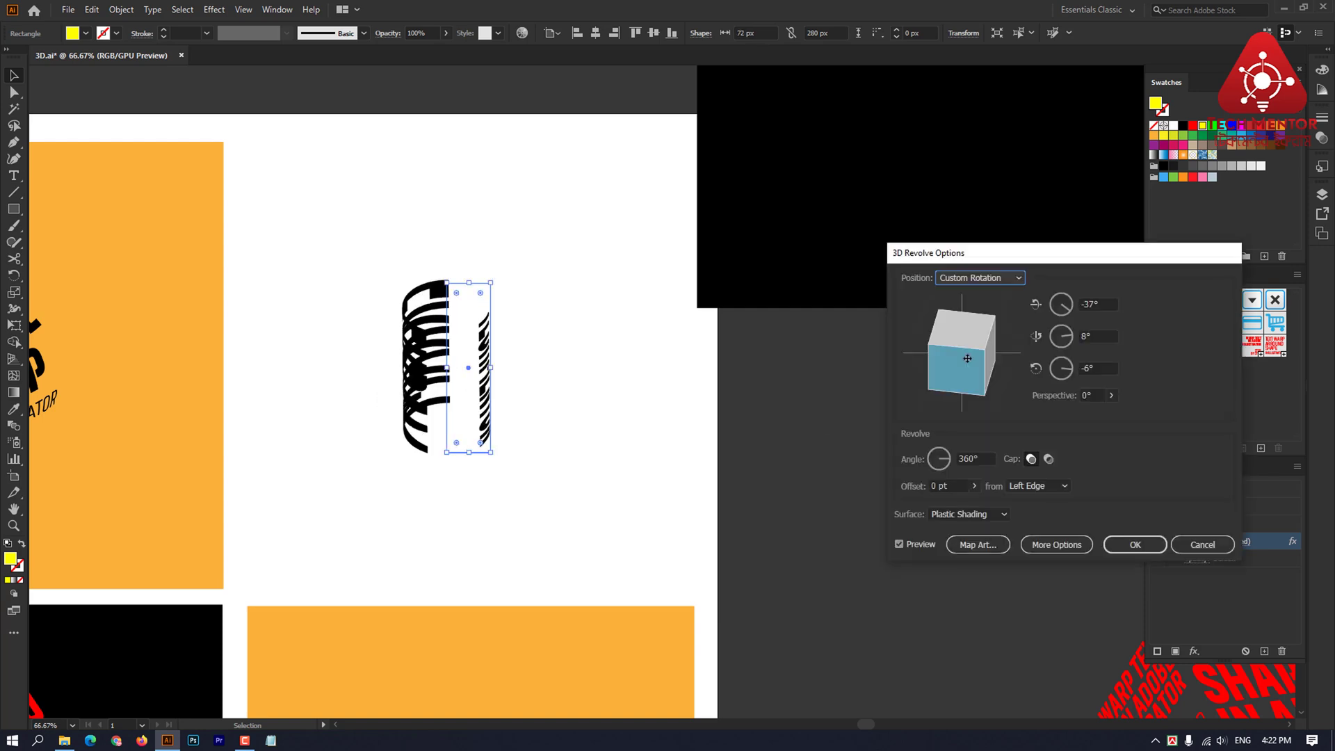
pyautogui.click(1136, 544)
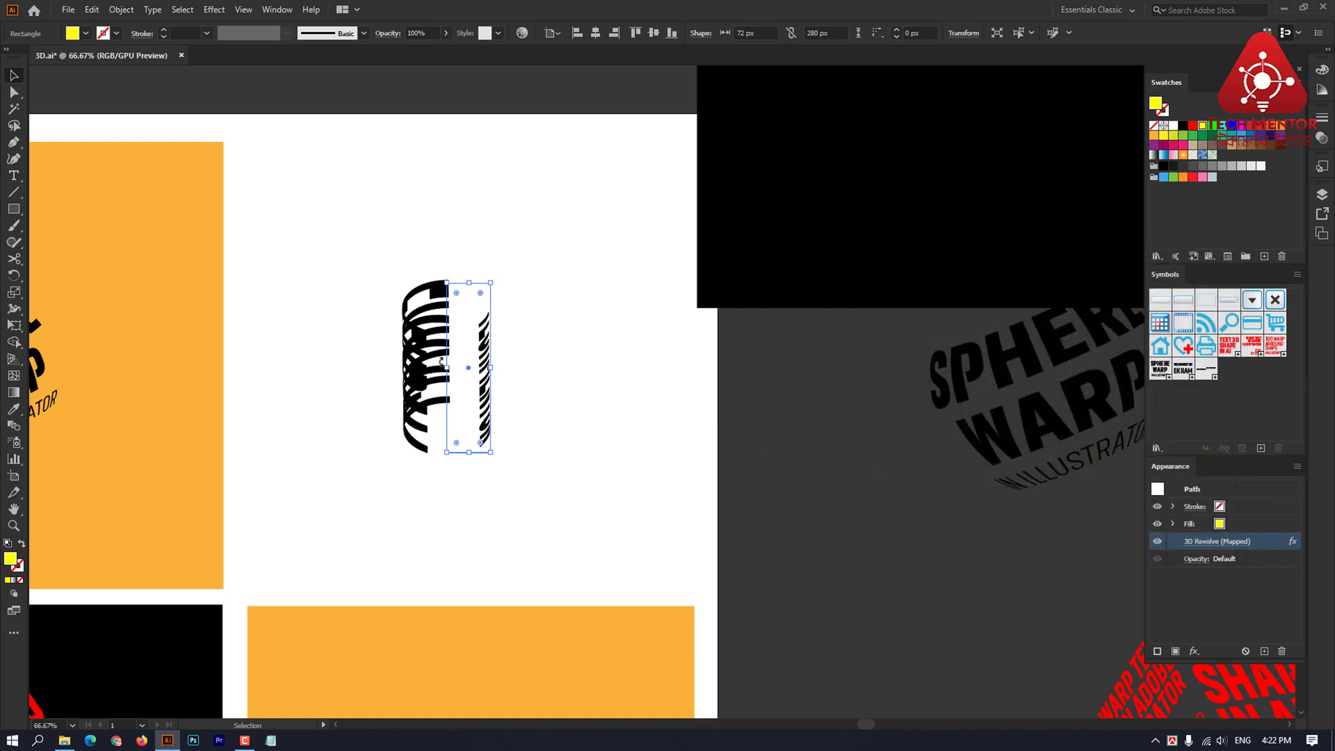
# Step: Expand the appearance of the mapped cylinder and ungroup the expanded artwork twice
pyautogui.click(121, 10)
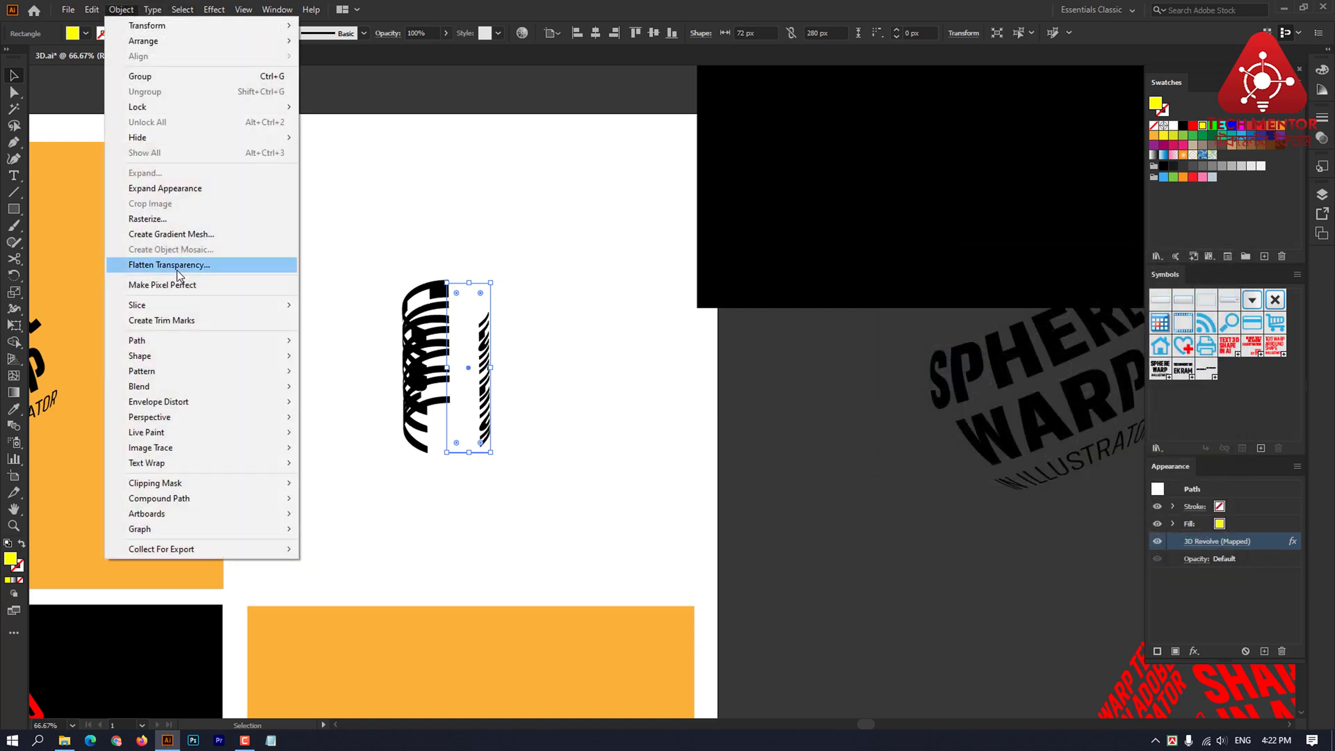
pyautogui.click(156, 192)
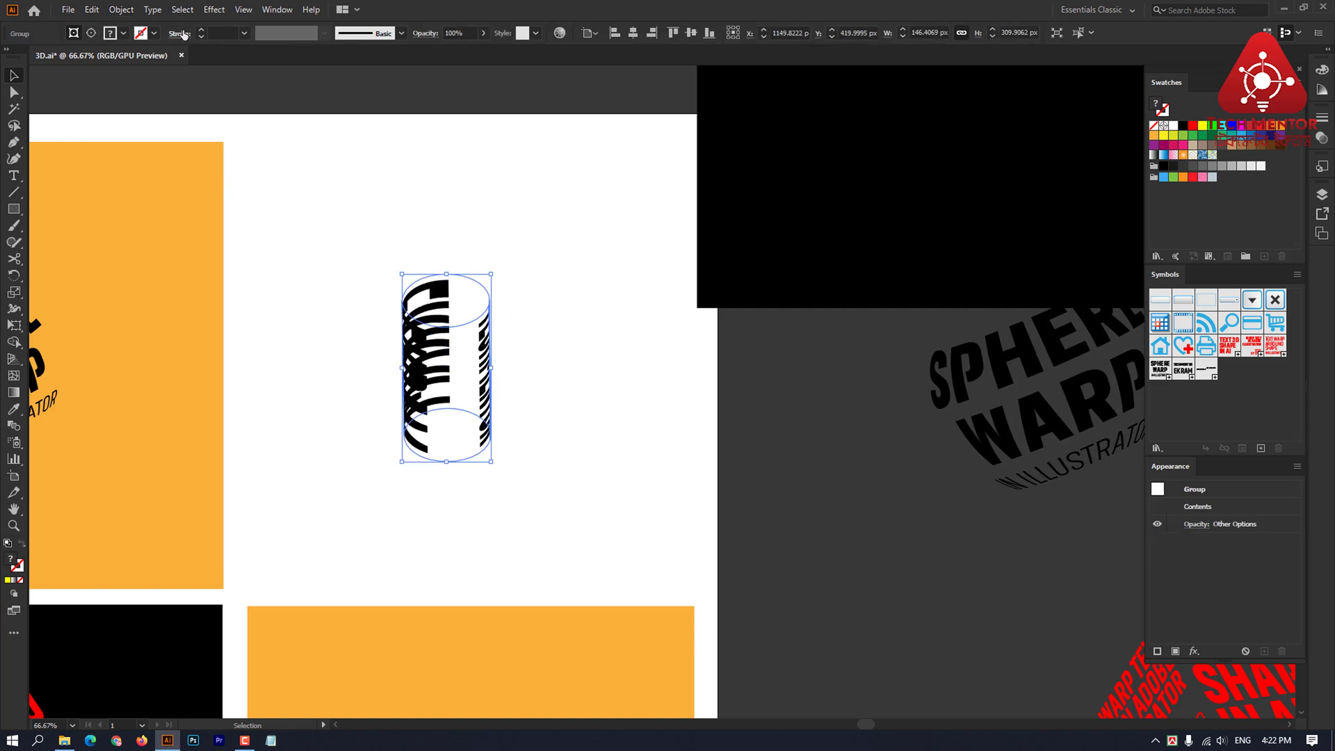
pyautogui.click(125, 12)
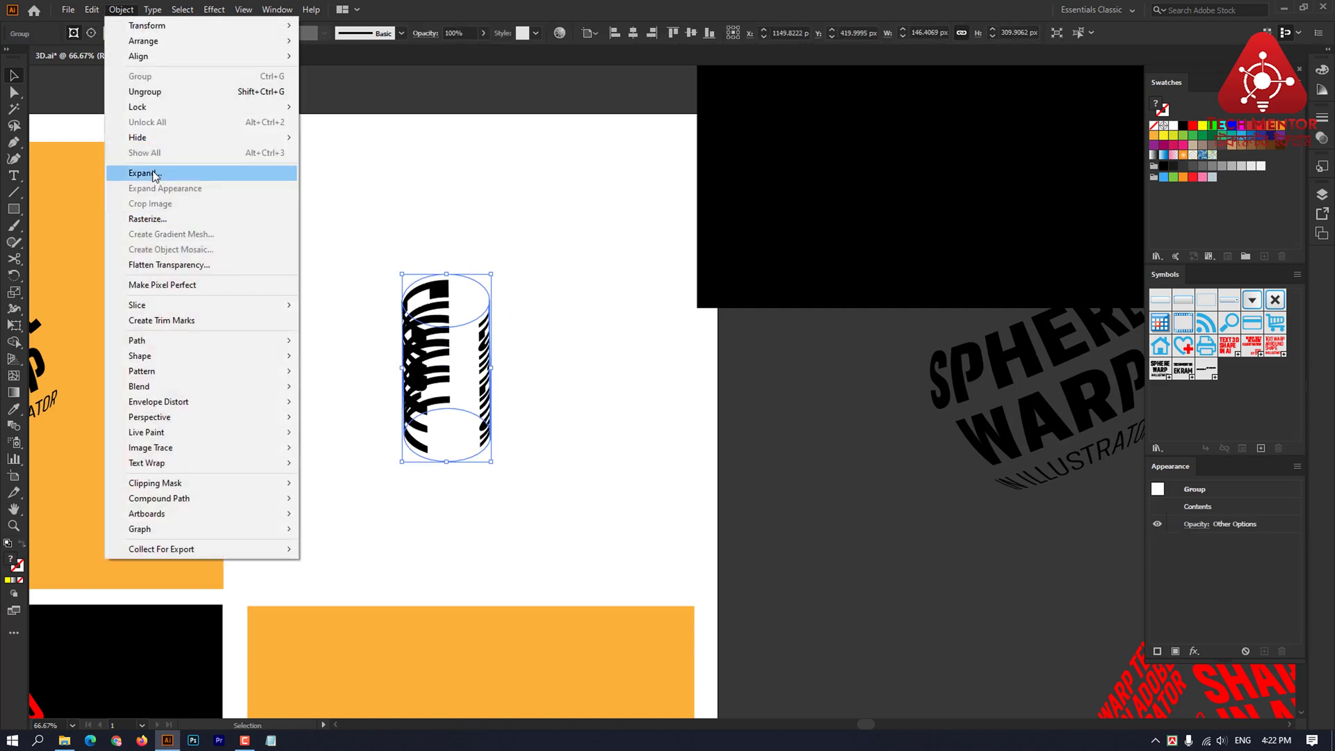
pyautogui.click(155, 174)
pyautogui.rightClick(436, 348)
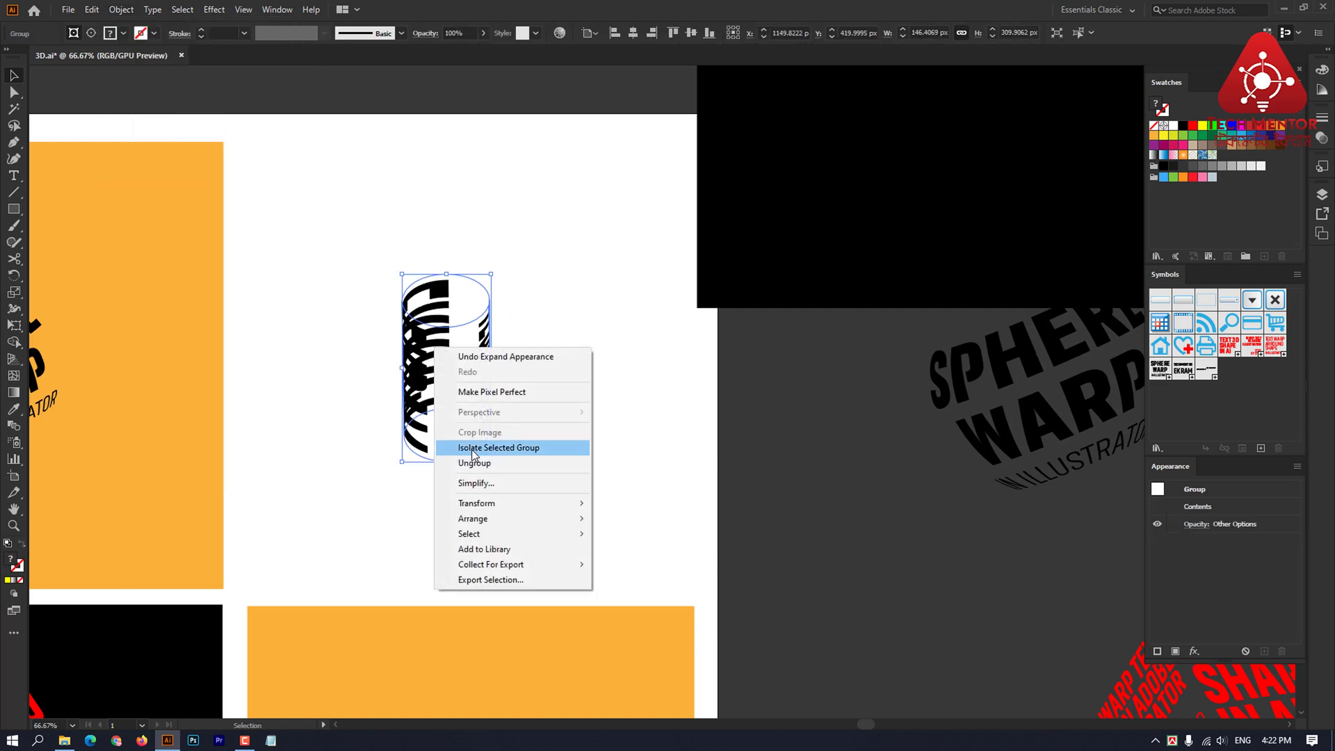
pyautogui.click(475, 464)
pyautogui.rightClick(430, 351)
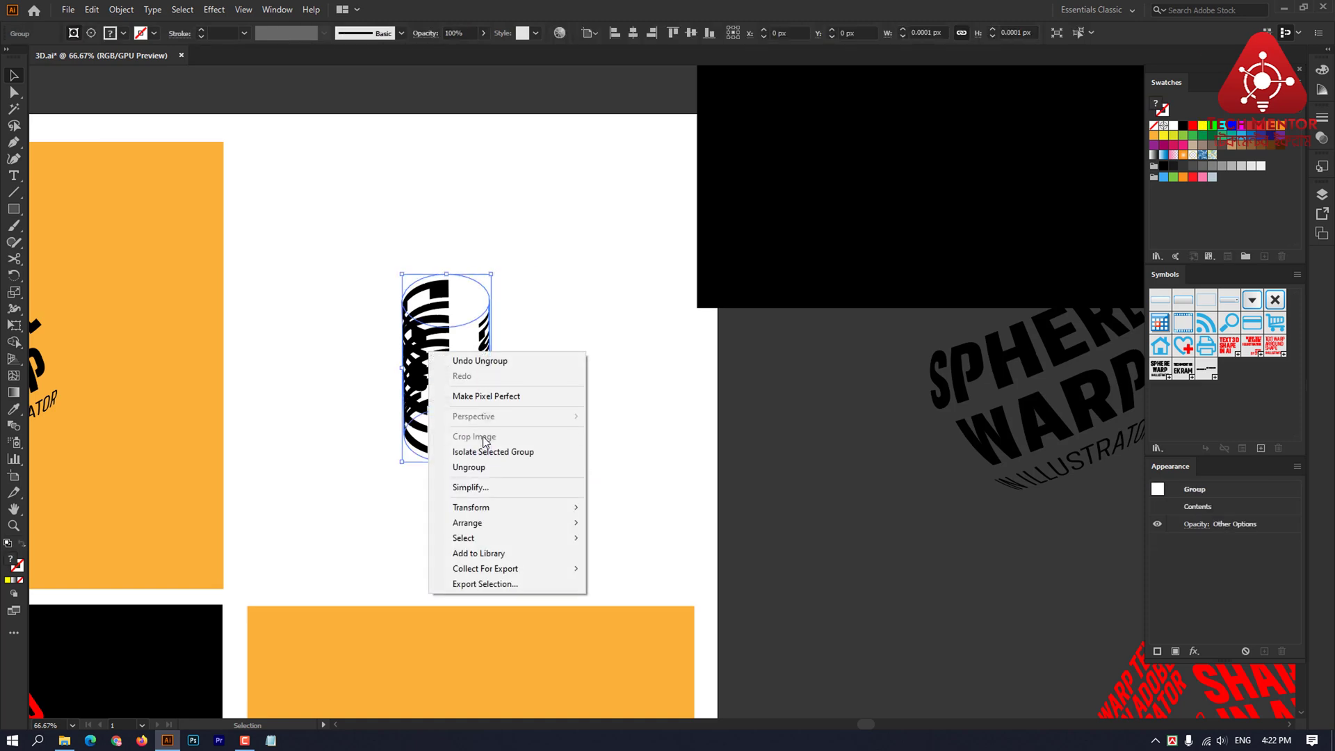
pyautogui.click(470, 467)
# Step: Release the clipping masks on the front and back text groups of the expanded cylinder
pyautogui.click(427, 357)
pyautogui.rightClick(425, 355)
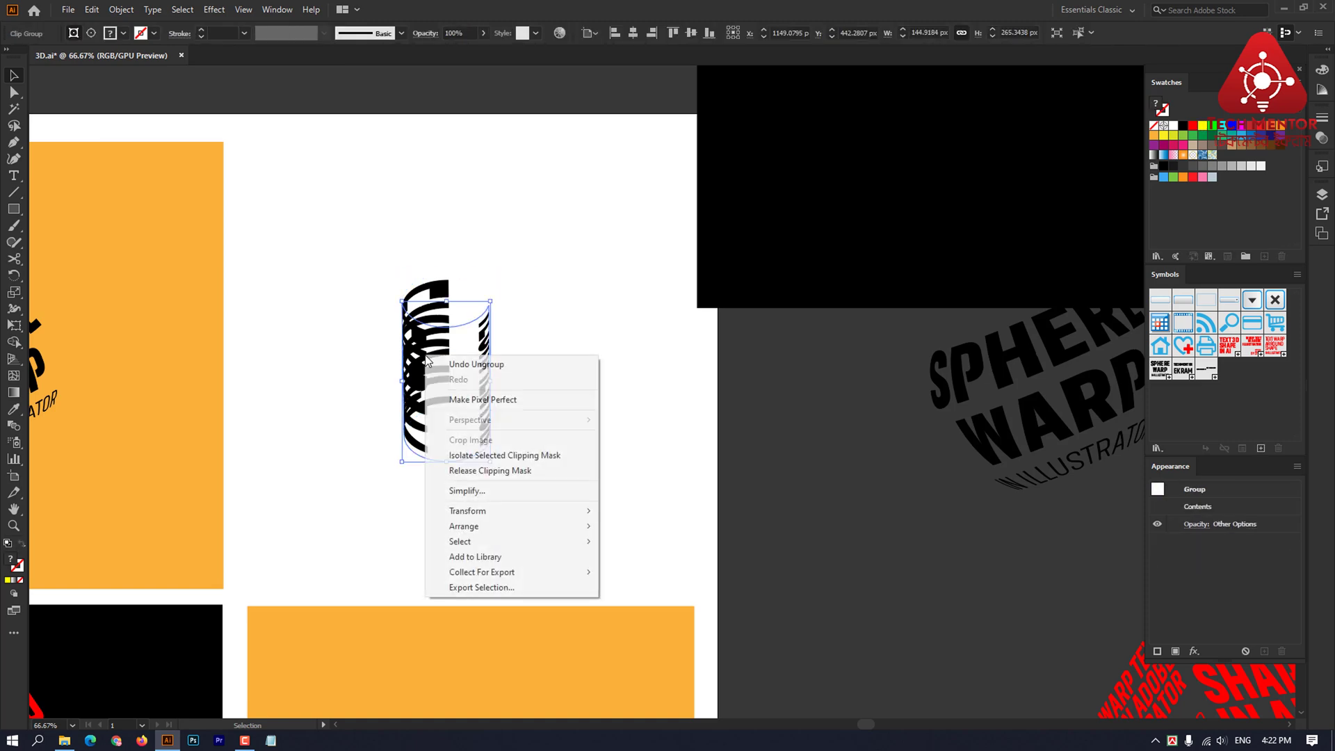
pyautogui.click(507, 470)
pyautogui.click(436, 299)
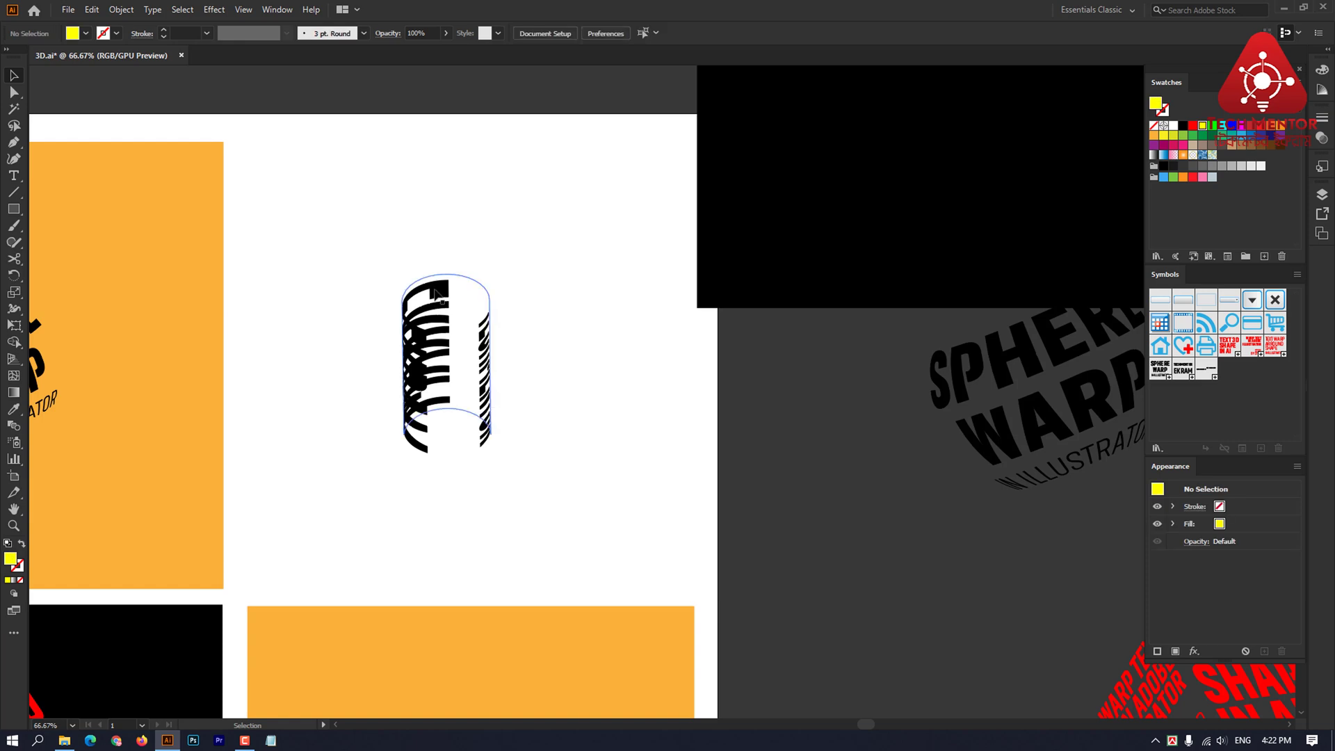
pyautogui.rightClick(436, 291)
pyautogui.click(508, 405)
pyautogui.click(626, 396)
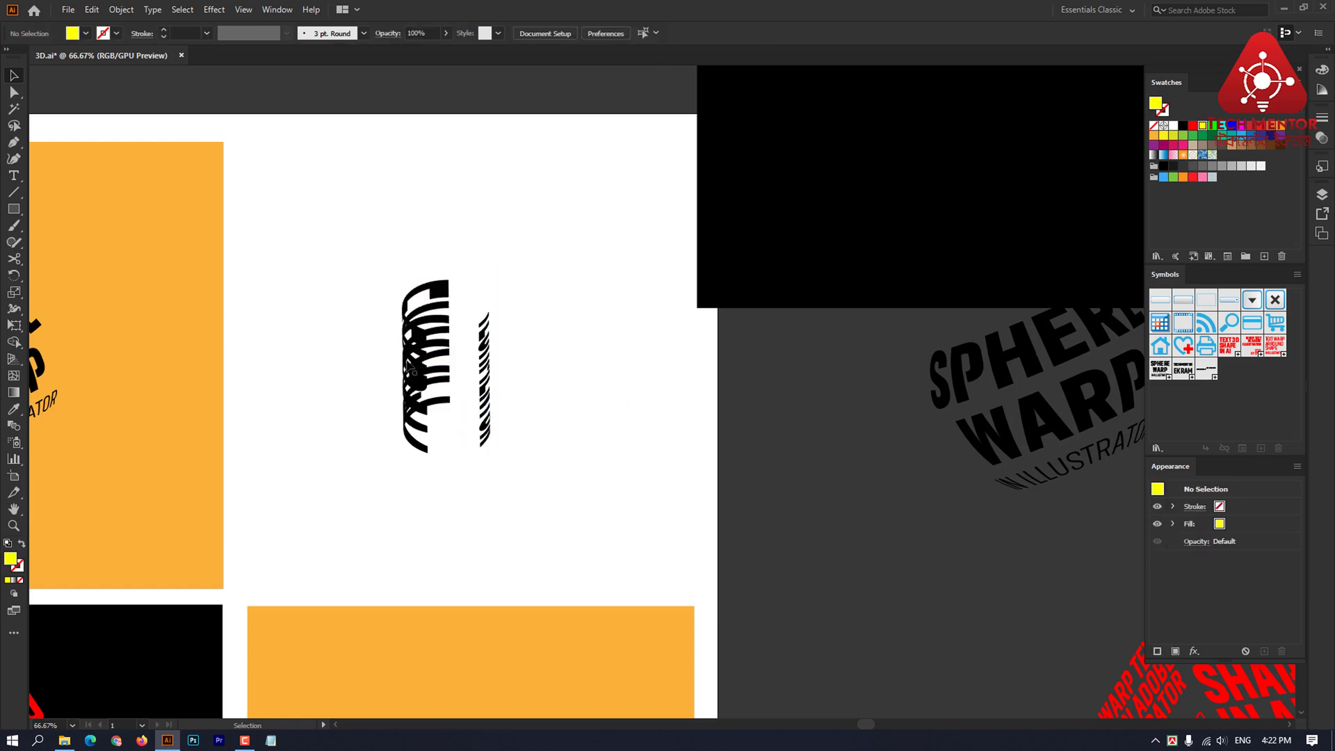
# Step: Move both cylinder text groups aside together and delete the leftover invisible cylinder outlines
pyautogui.click(417, 314)
pyautogui.keyDown('shift'); pyautogui.click(484, 344); pyautogui.keyUp('shift')
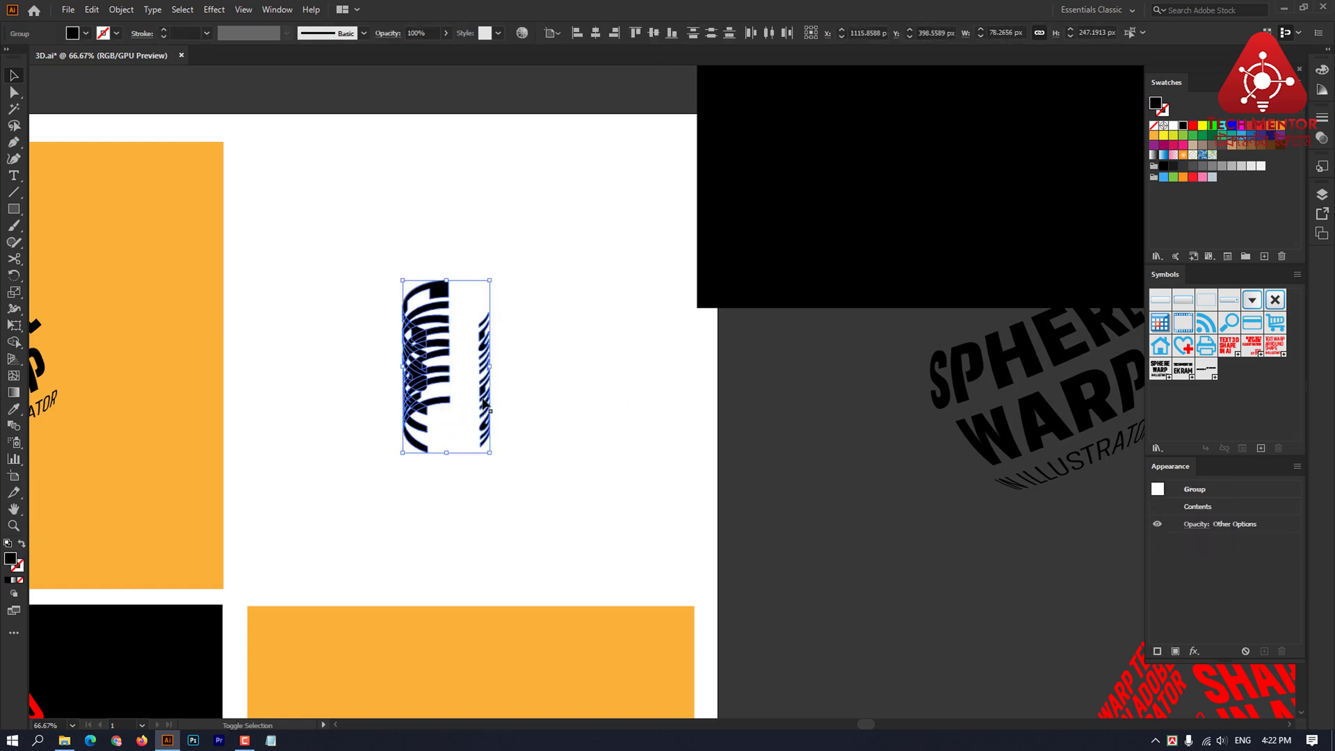
pyautogui.moveTo(484, 345); pyautogui.dragTo(653, 388)
pyautogui.moveTo(383, 266); pyautogui.dragTo(554, 478)
pyautogui.press('Delete')
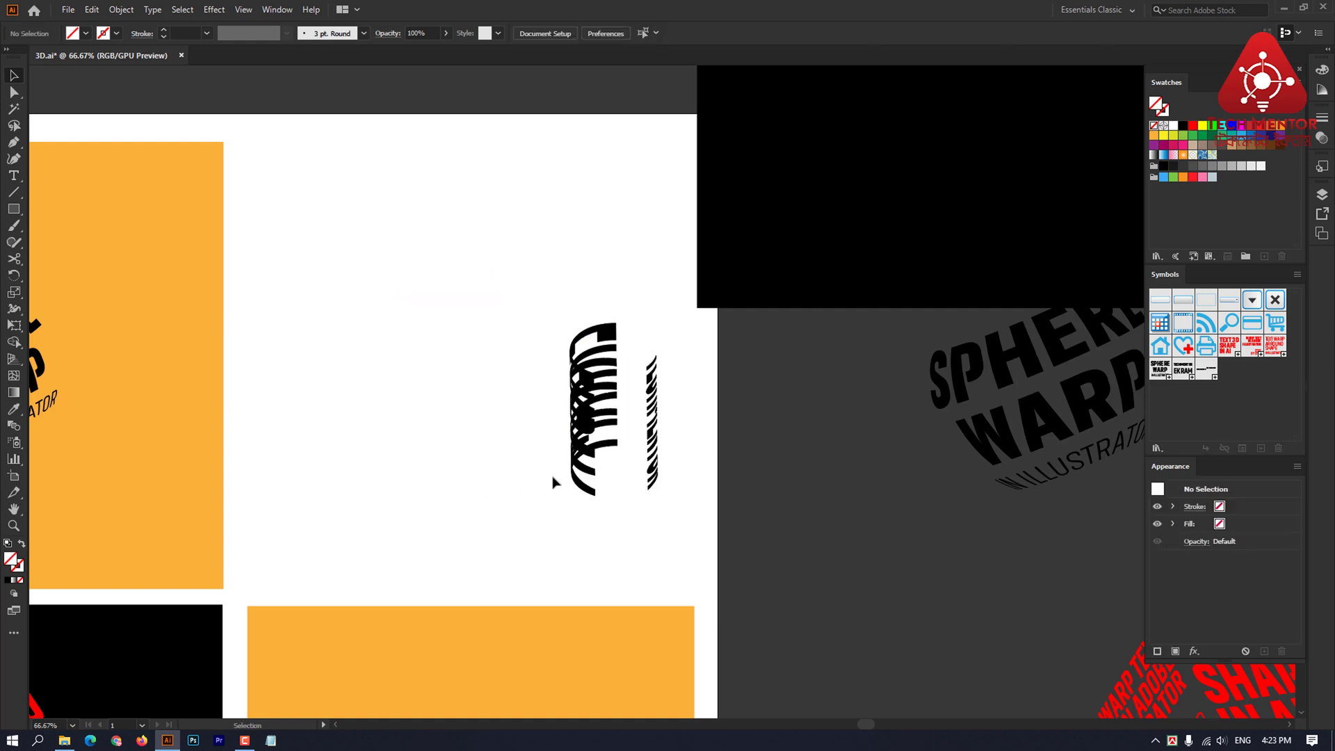
pyautogui.moveTo(601, 402); pyautogui.dragTo(504, 359)
pyautogui.hotkey('ctrl', 'z')
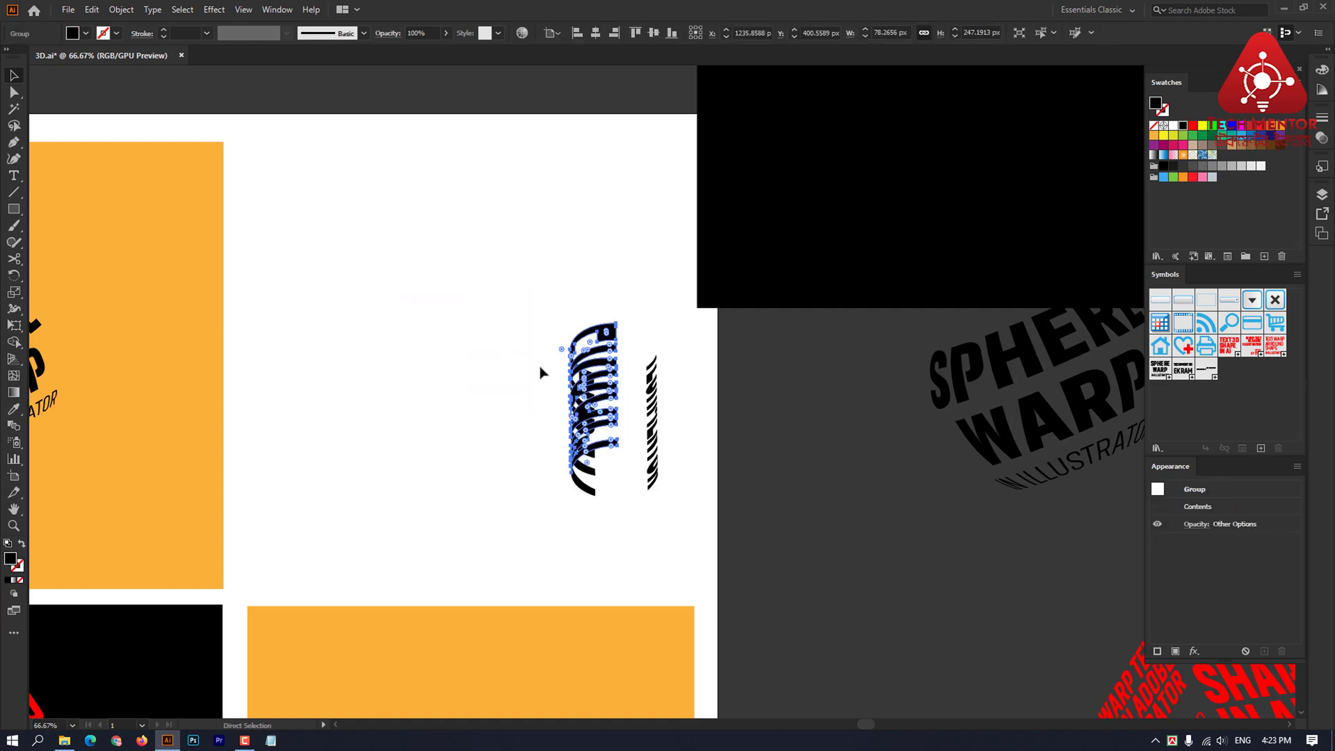
pyautogui.click(574, 281)
# Step: Fill the narrower cylinder text group with white and the wider one with grey
pyautogui.click(604, 333)
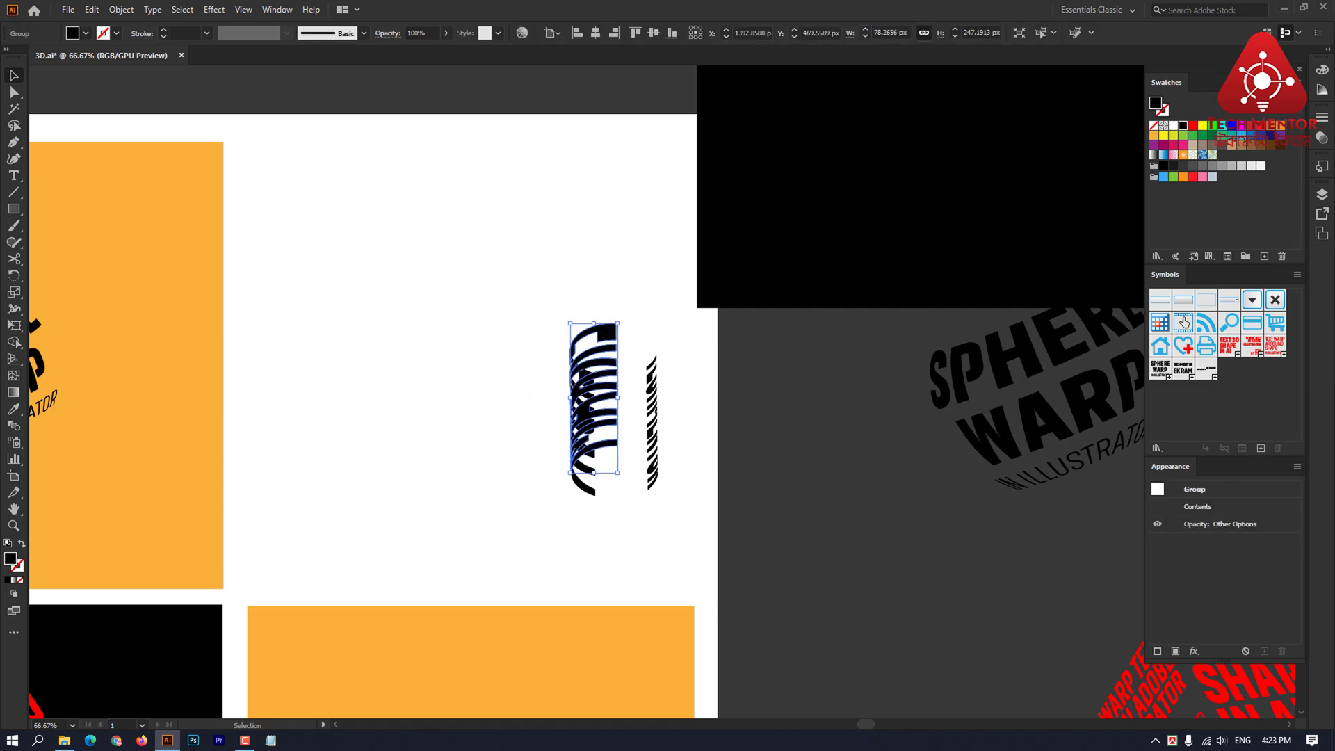
pyautogui.click(1173, 126)
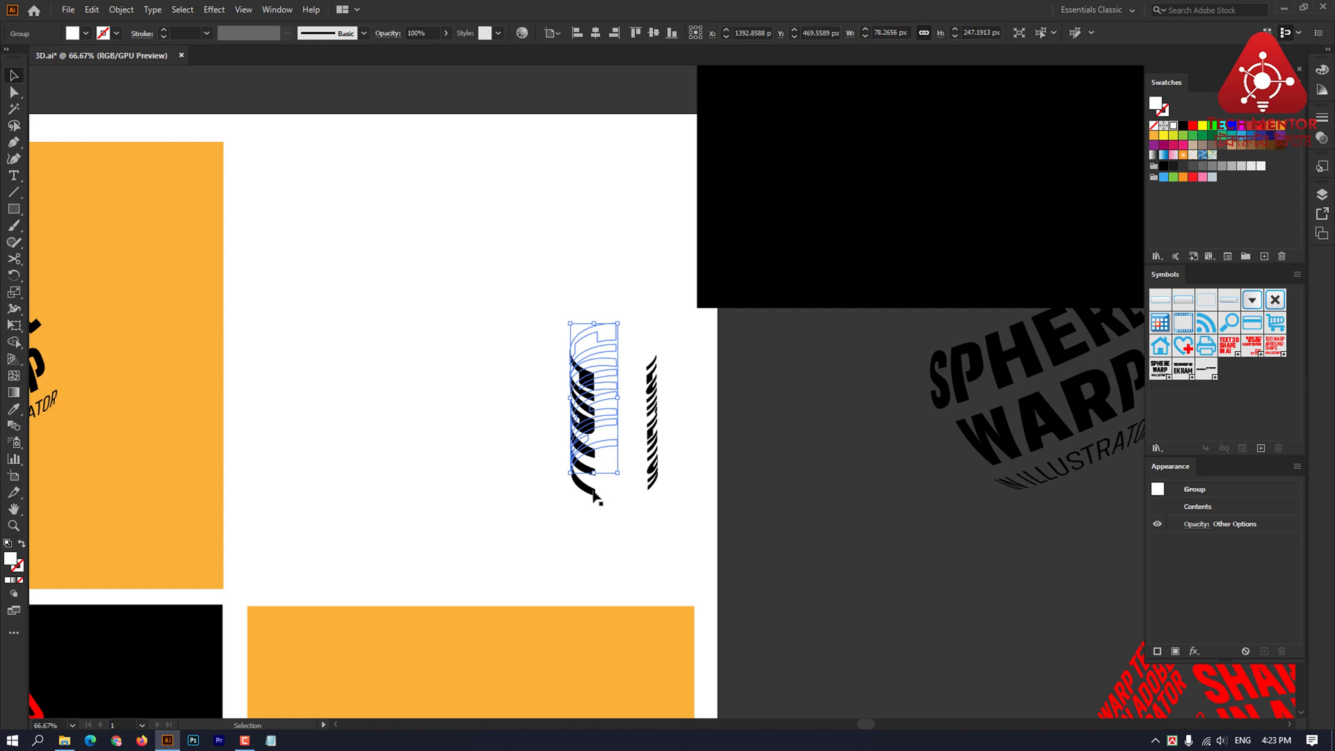
pyautogui.hotkey('ctrl', 'z')
pyautogui.click(1229, 168)
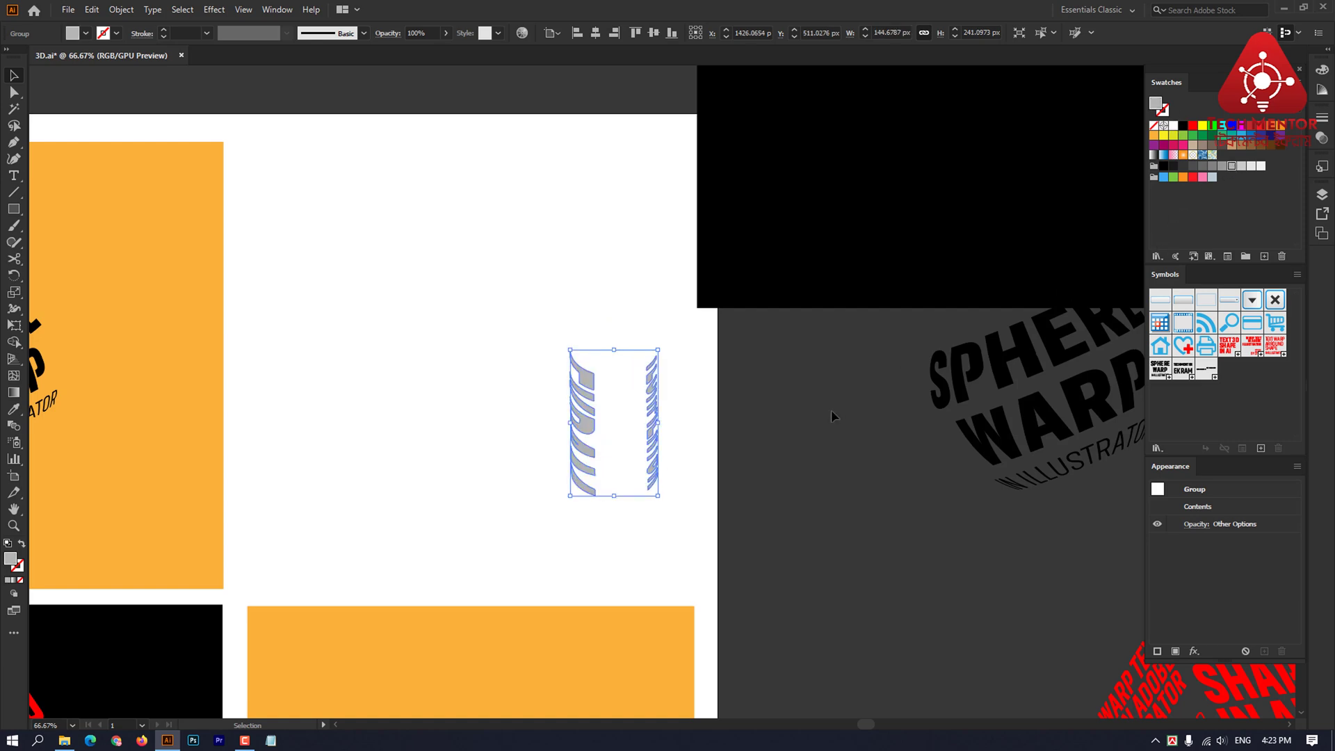
# Step: Select both cylinder text groups and move them onto the black square beside the artboard
pyautogui.click(803, 418)
pyautogui.moveTo(495, 305); pyautogui.dragTo(671, 500)
pyautogui.scroll(1, 604, 447)
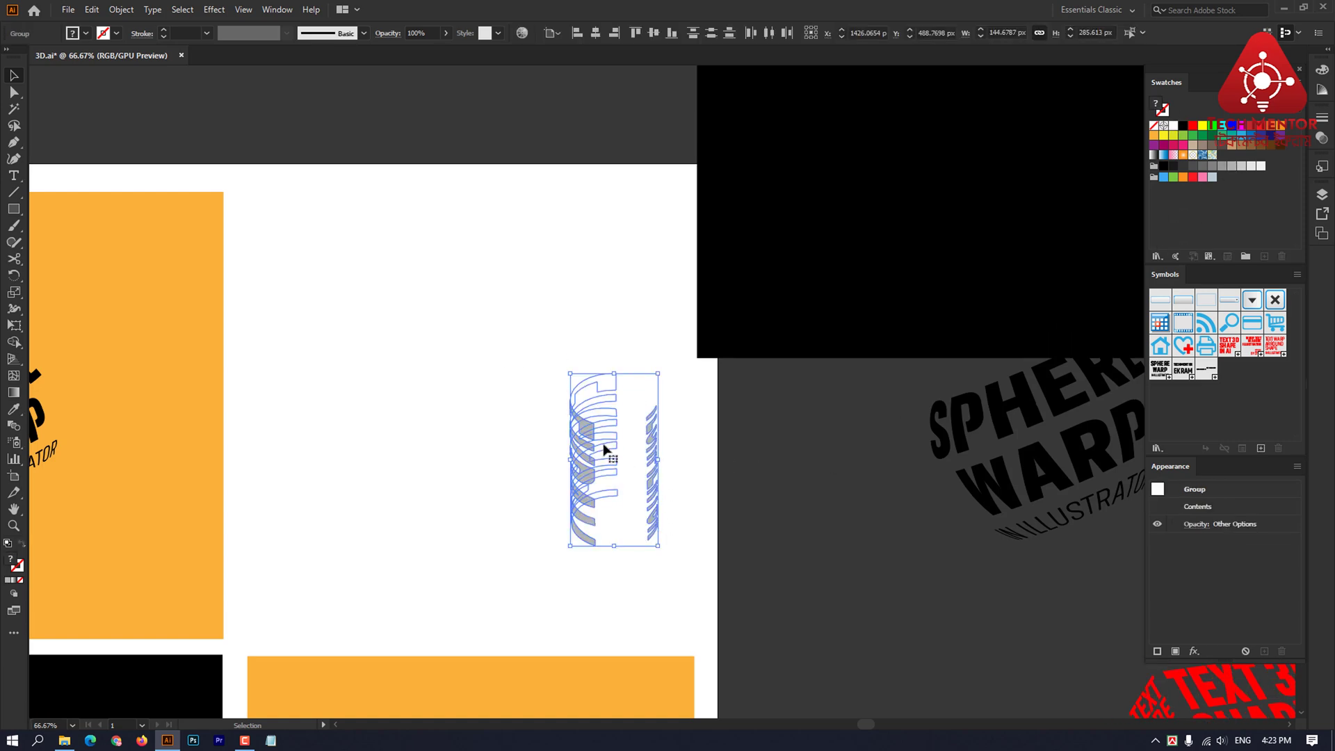
pyautogui.moveTo(603, 446); pyautogui.dragTo(941, 180)
# Step: Move the black square together with its cylinder text into the empty upper-right quarter of the artboard
pyautogui.scroll(-1, 842, 484)
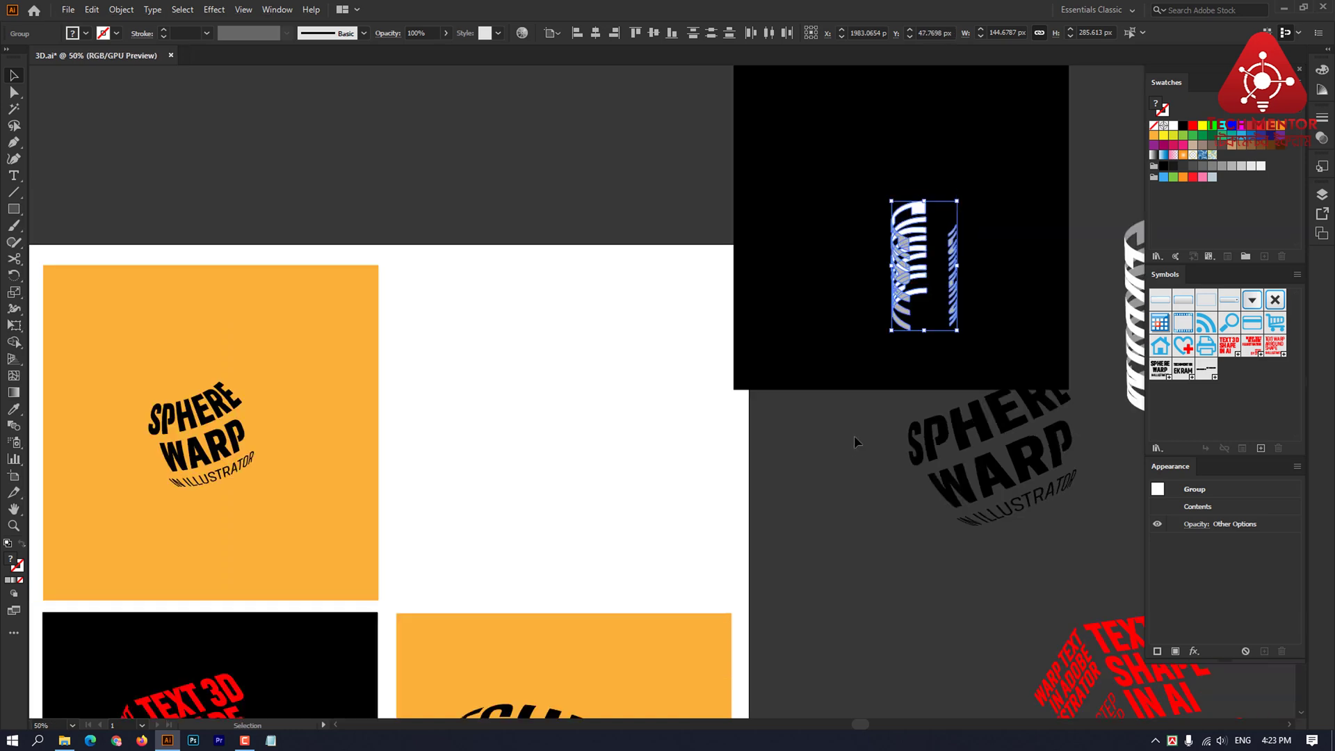
pyautogui.moveTo(852, 427); pyautogui.dragTo(814, 461)
pyautogui.moveTo(871, 282); pyautogui.dragTo(861, 232)
pyautogui.keyDown('shift'); pyautogui.click(949, 271); pyautogui.keyUp('shift')
pyautogui.moveTo(949, 271); pyautogui.dragTo(617, 472)
pyautogui.click(558, 227)
pyautogui.scroll(-2, 736, 181)
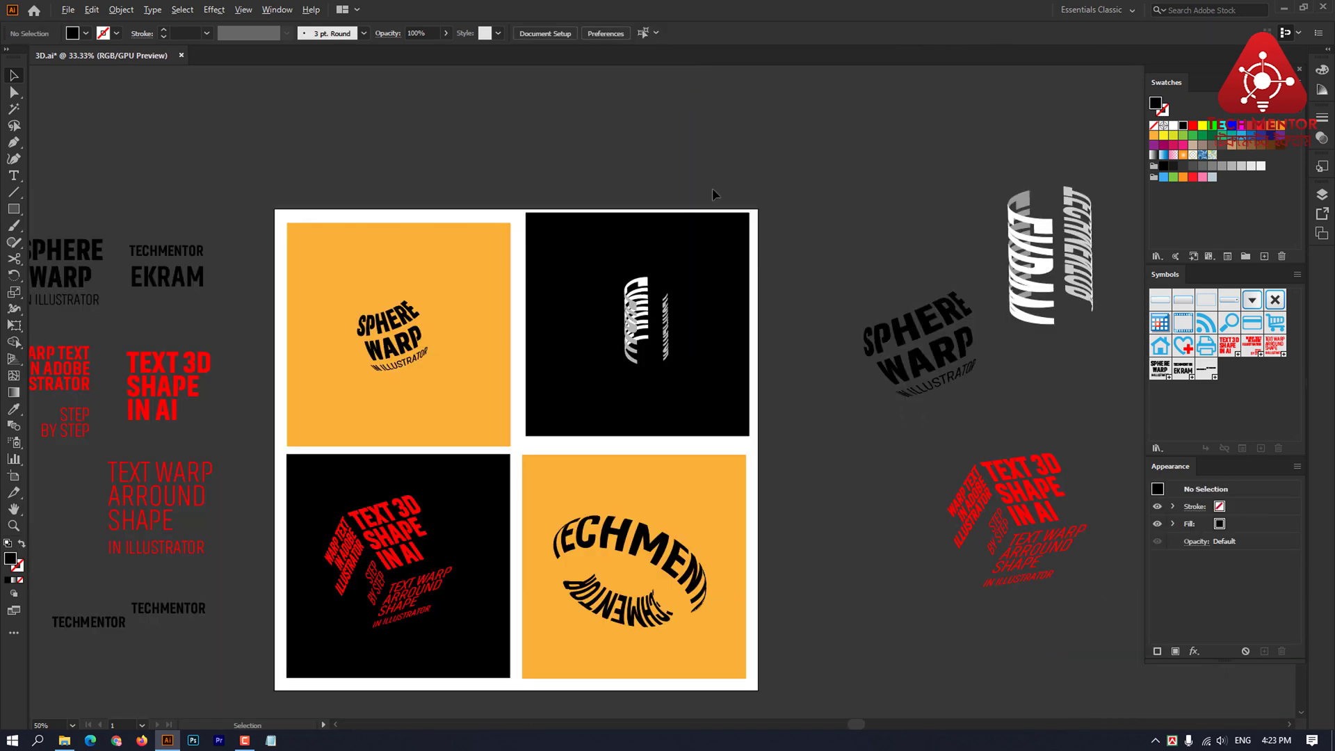
# Step: Recolor the wider cylinder text group white and the narrower one very light grey
pyautogui.scroll(1, 736, 181)
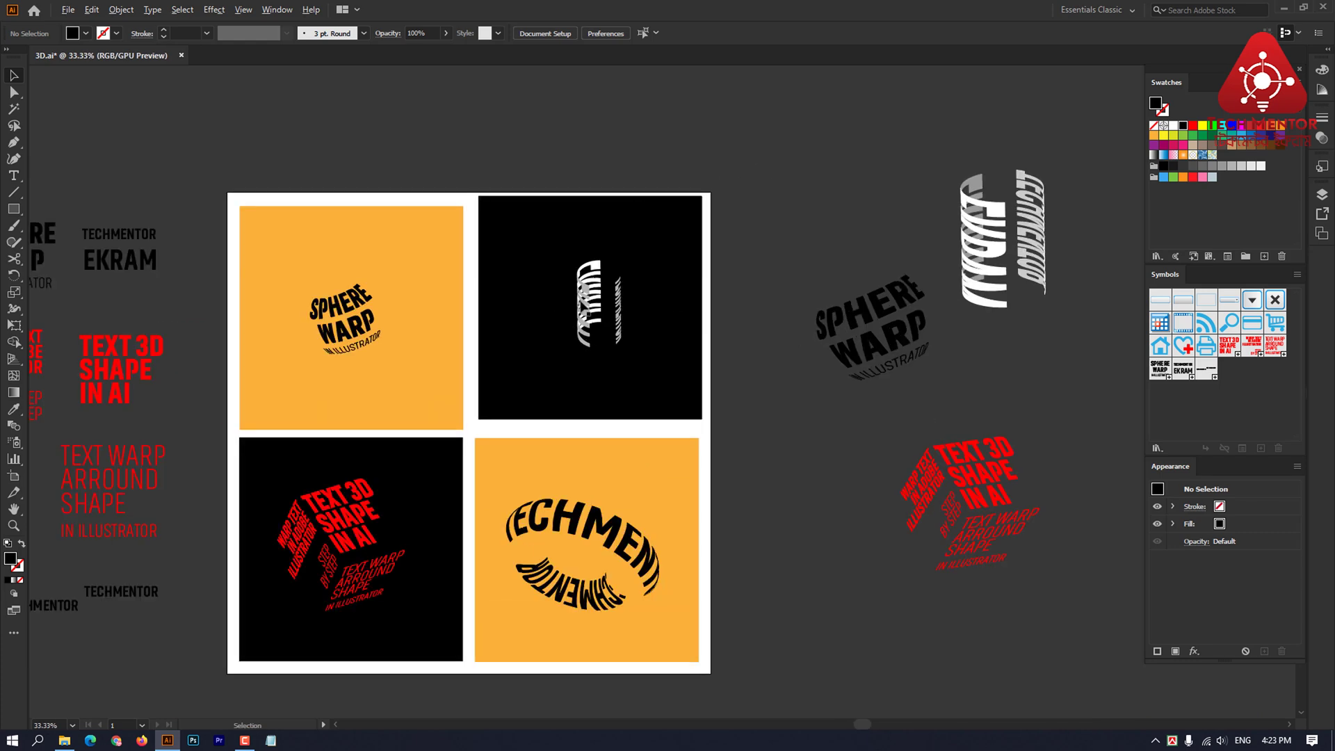
pyautogui.scroll(2, 617, 271)
pyautogui.click(619, 299)
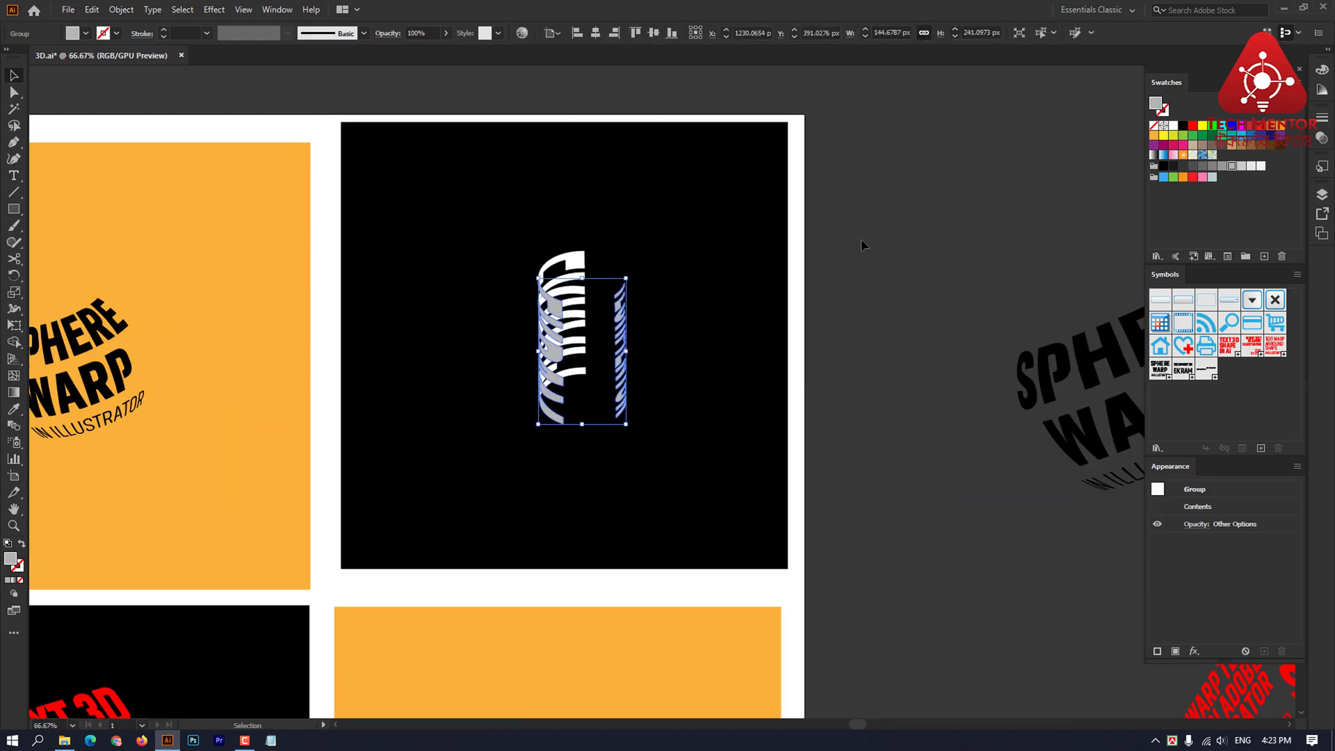
pyautogui.click(1180, 129)
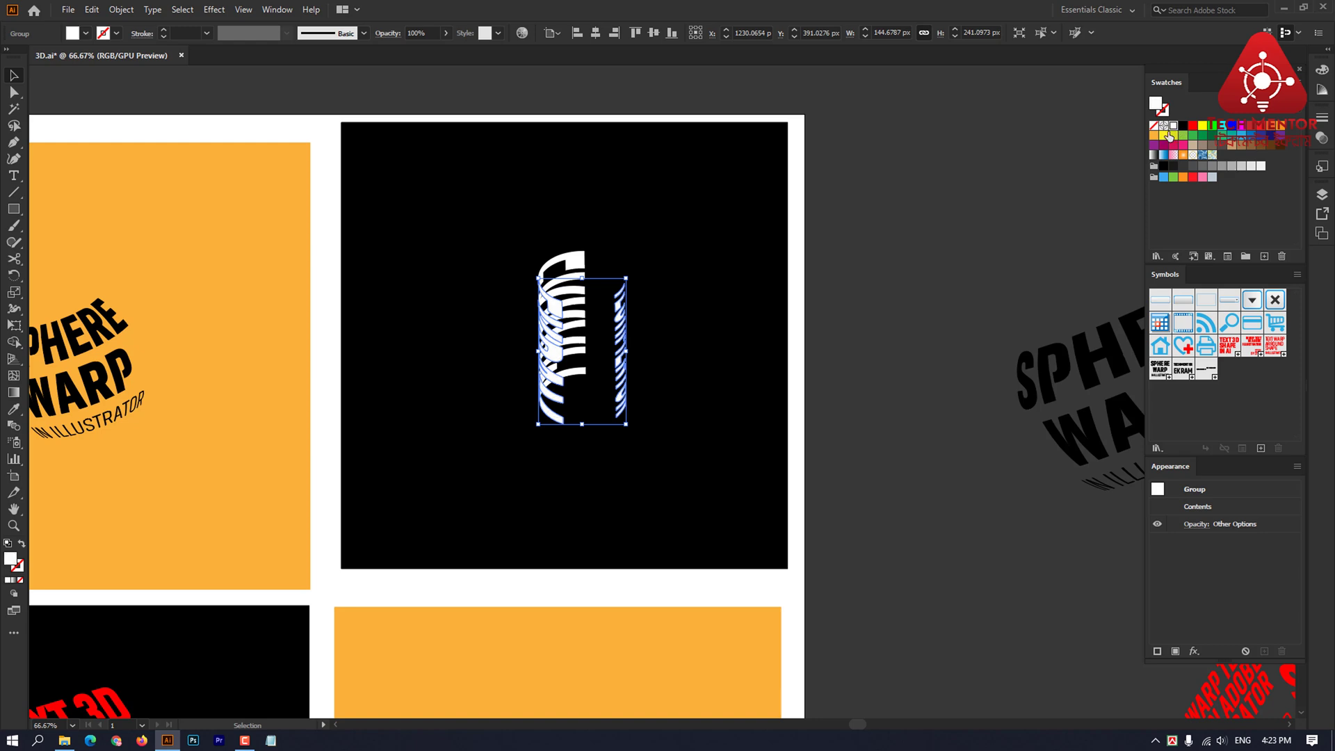
pyautogui.click(580, 264)
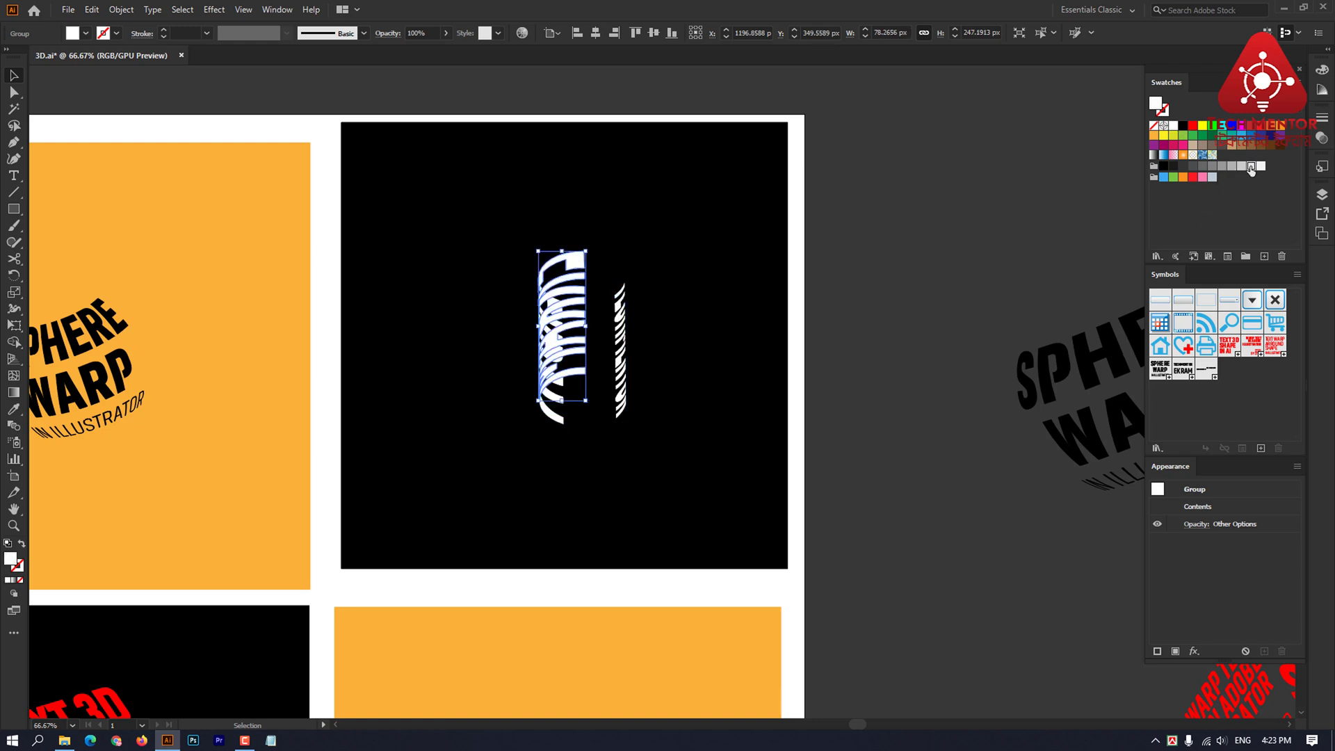
pyautogui.click(914, 318)
# Step: Move the TECHMENTOR ring artwork out of the lower orange square onto the empty canvas beside the artboard
pyautogui.scroll(-1, 913, 321)
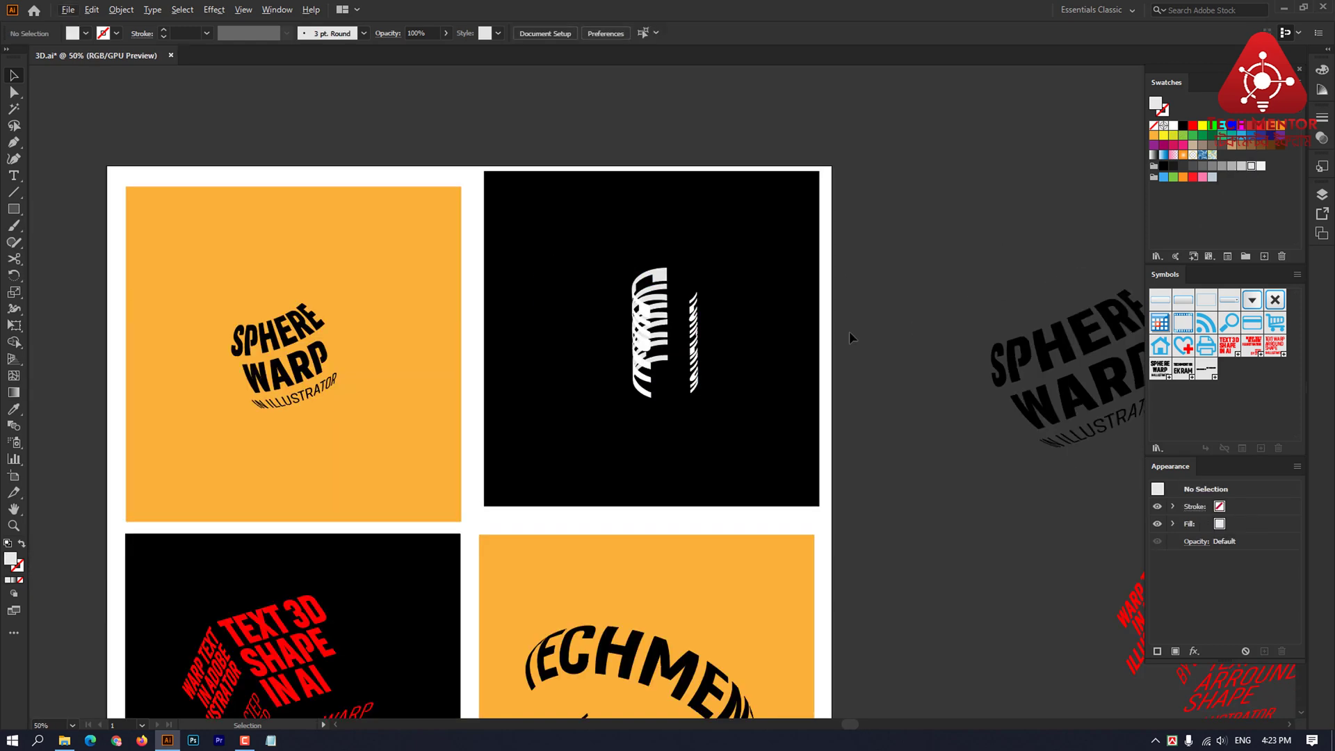
pyautogui.moveTo(852, 327); pyautogui.dragTo(835, 319)
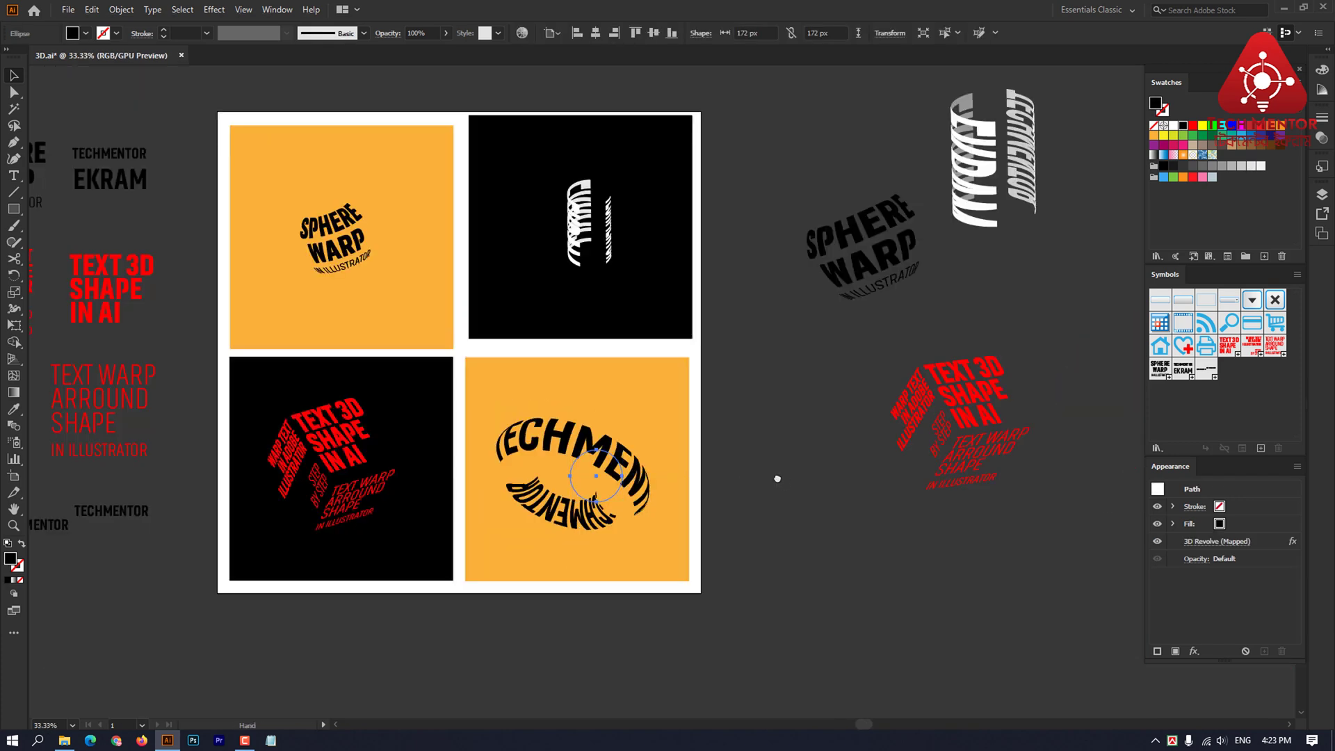
pyautogui.moveTo(778, 477); pyautogui.dragTo(738, 455)
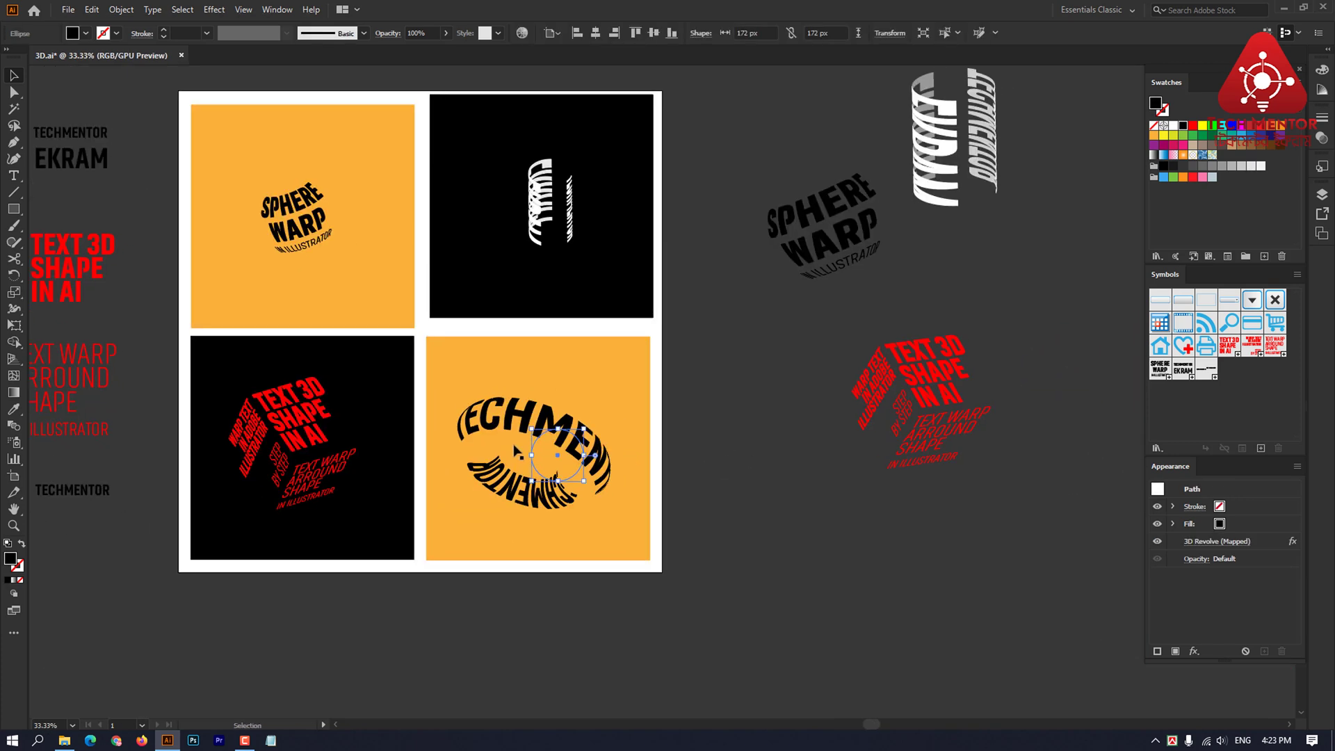
pyautogui.moveTo(527, 419); pyautogui.dragTo(912, 506)
# Step: Draw a circle about 162 px in diameter in the middle of the empty orange square and fill it yellow
pyautogui.moveTo(734, 476); pyautogui.dragTo(757, 457)
pyautogui.scroll(1, 741, 460)
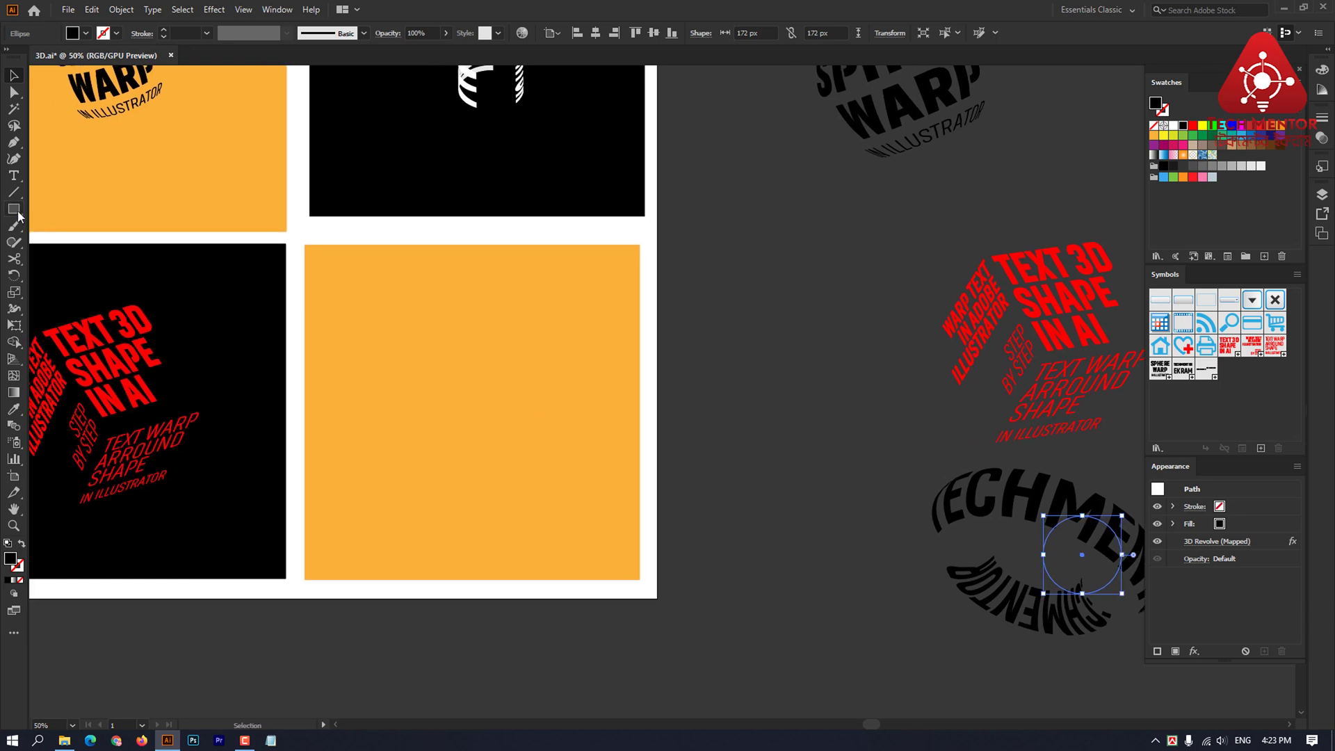
pyautogui.moveTo(13, 209); pyautogui.dragTo(66, 238)
pyautogui.moveTo(479, 406); pyautogui.dragTo(516, 443)
pyautogui.click(1203, 125)
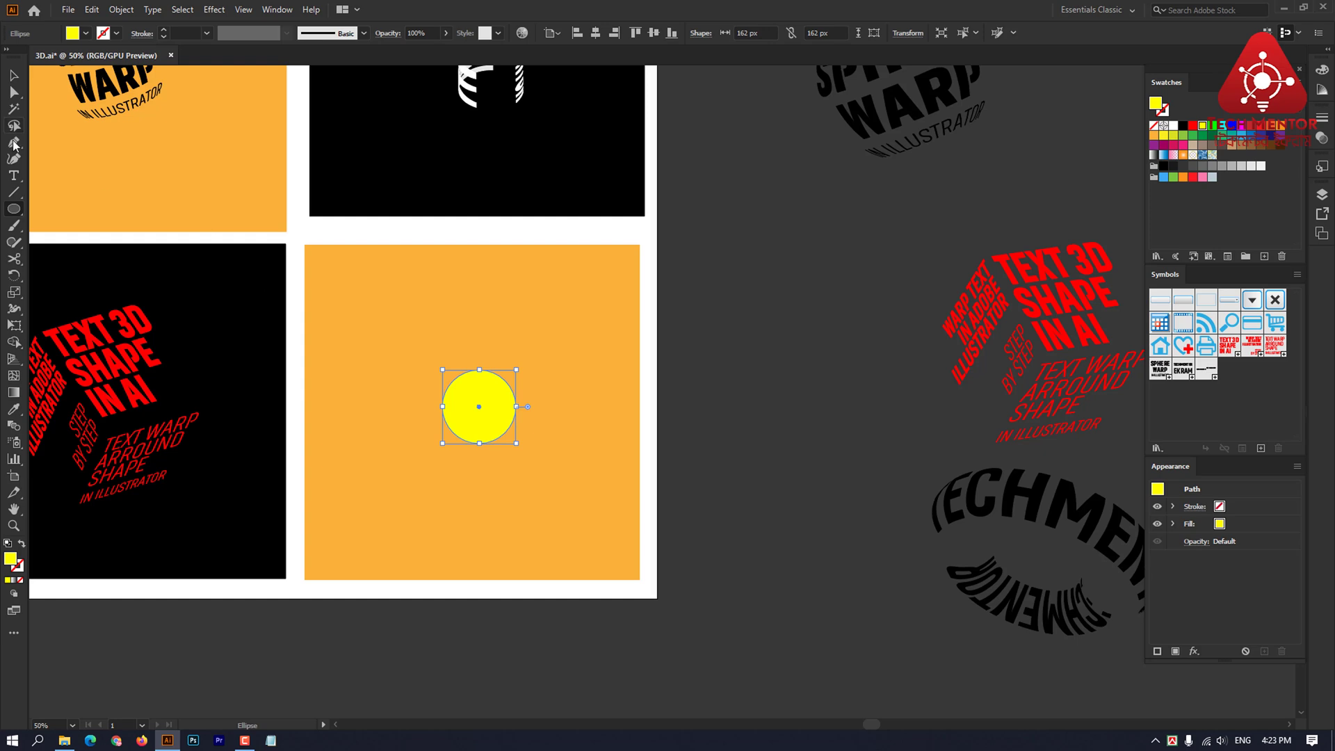
# Step: Cut the yellow circle at its top and bottom anchor points with Scissors and delete the left half
pyautogui.click(14, 259)
pyautogui.scroll(3, 480, 368)
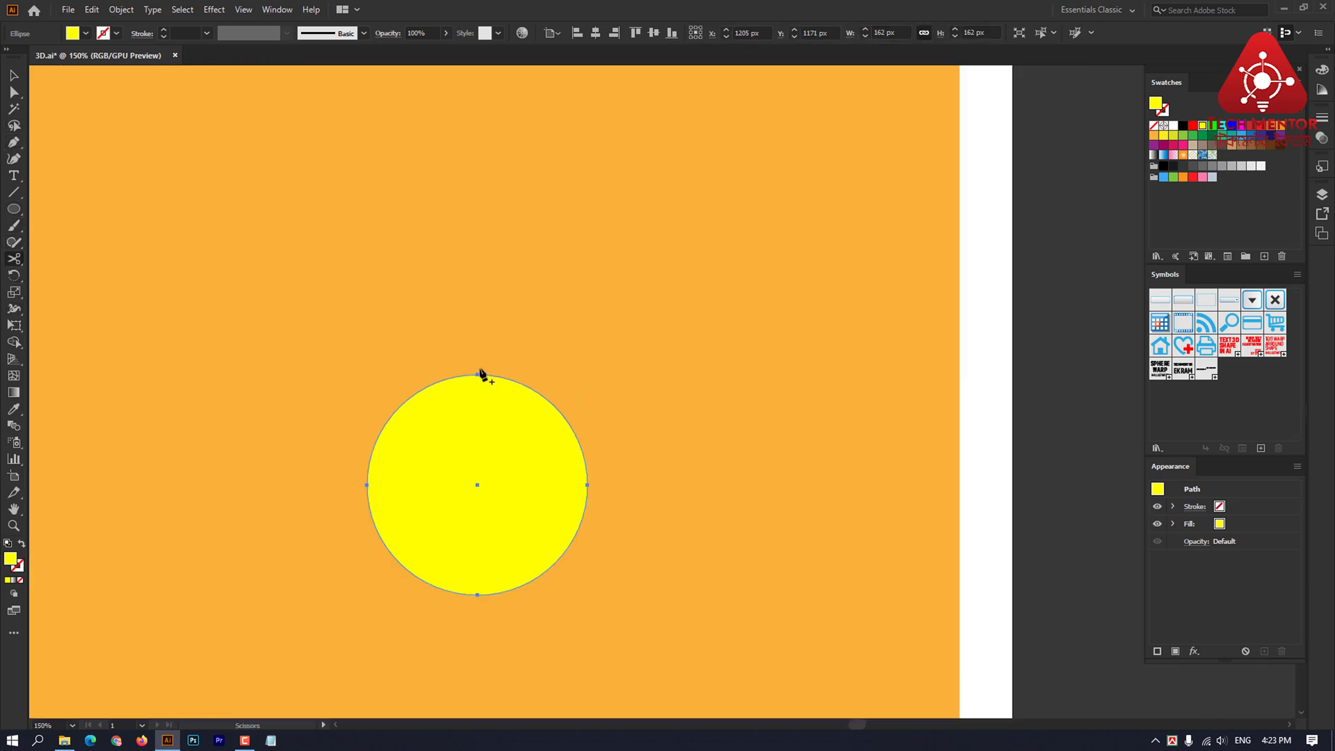
pyautogui.scroll(-1, 480, 372)
pyautogui.click(477, 341)
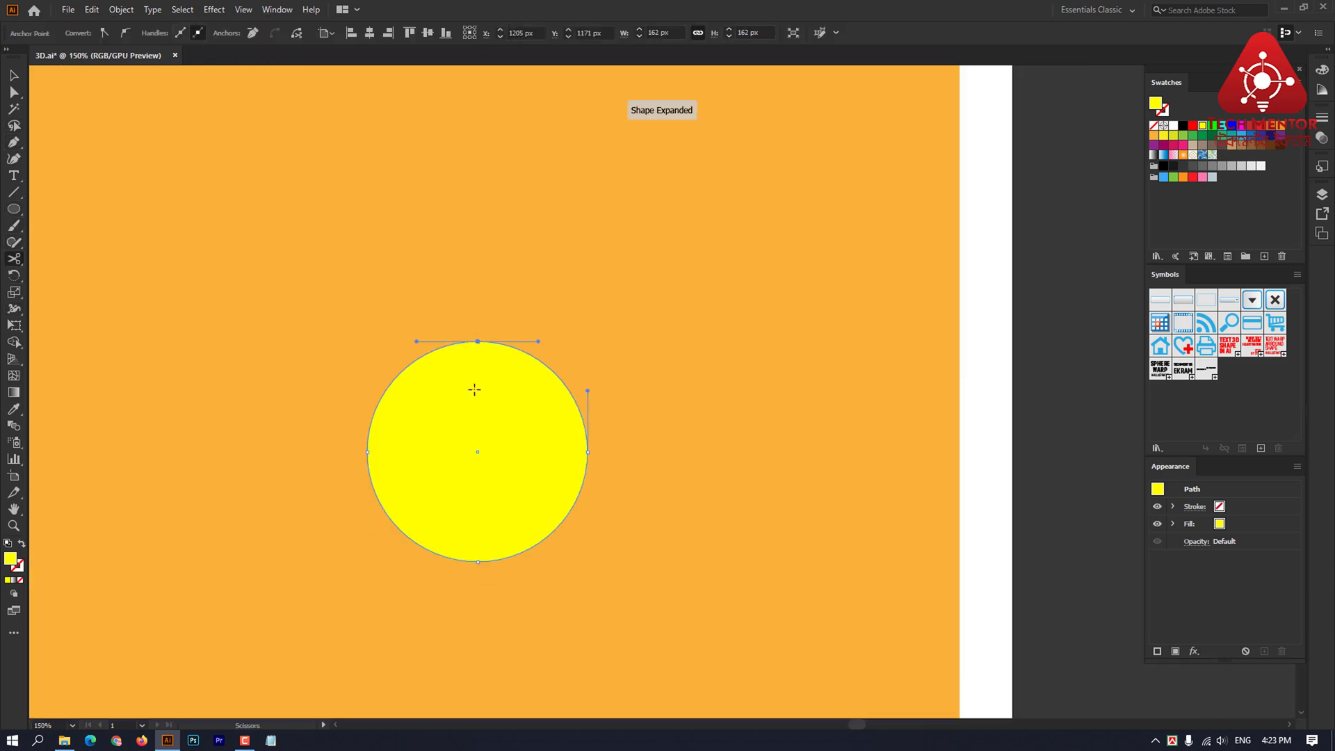
pyautogui.click(478, 562)
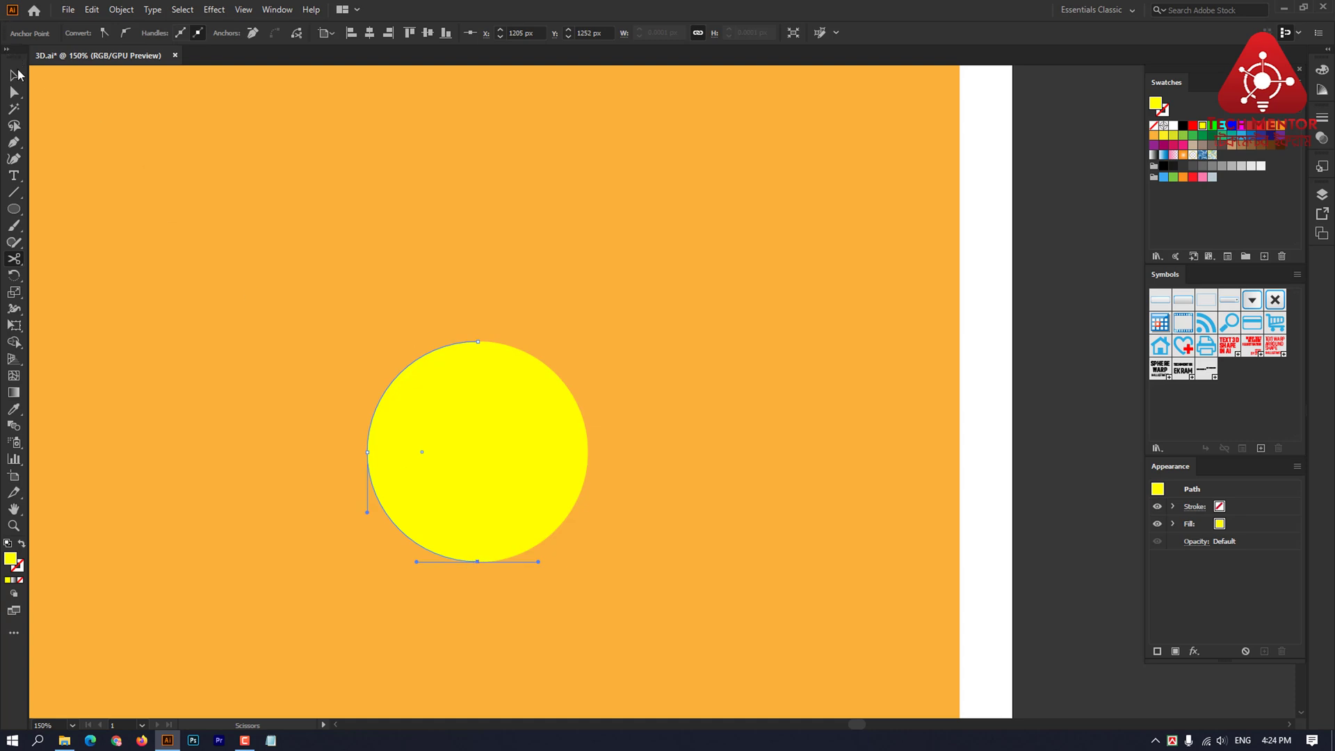
pyautogui.click(14, 75)
pyautogui.press('Delete')
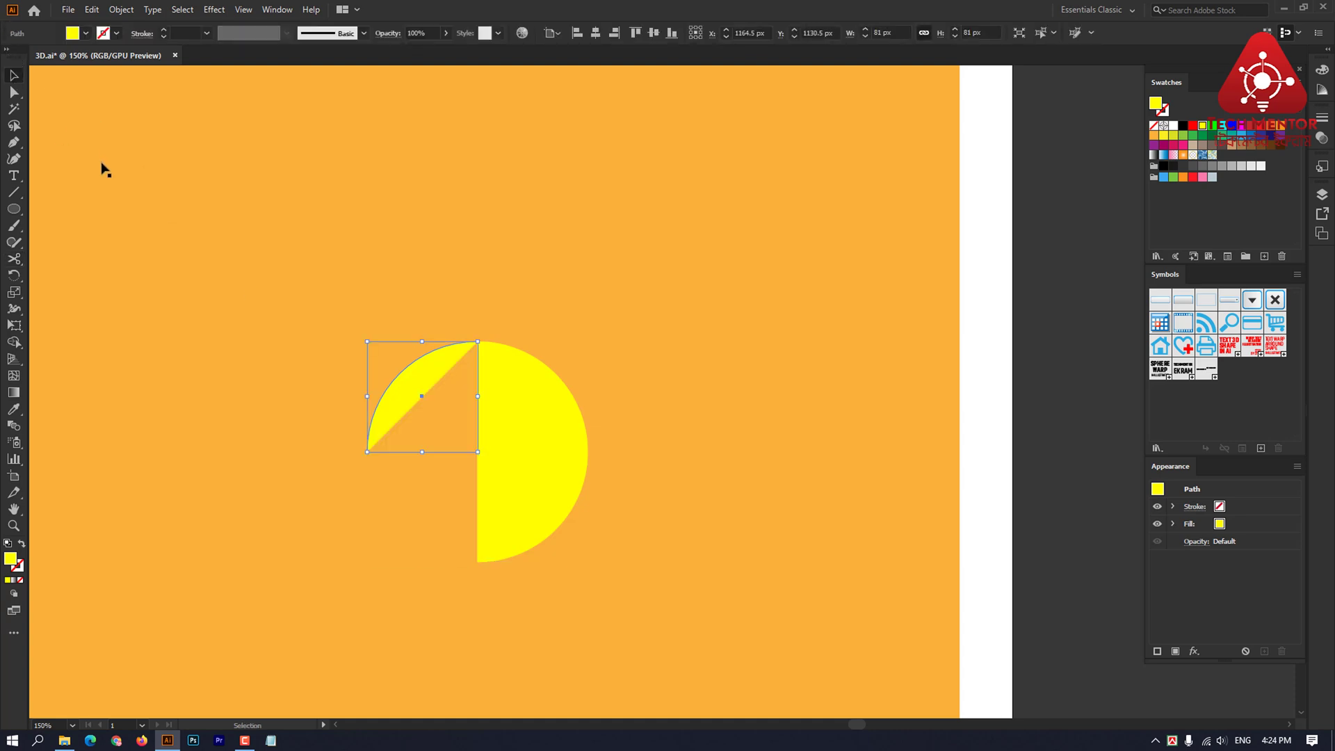
pyautogui.press('Delete')
# Step: Apply a 3D Revolve to the yellow half circle with a 152 pt offset and custom rotation of -48°, -19° and 11°
pyautogui.click(525, 438)
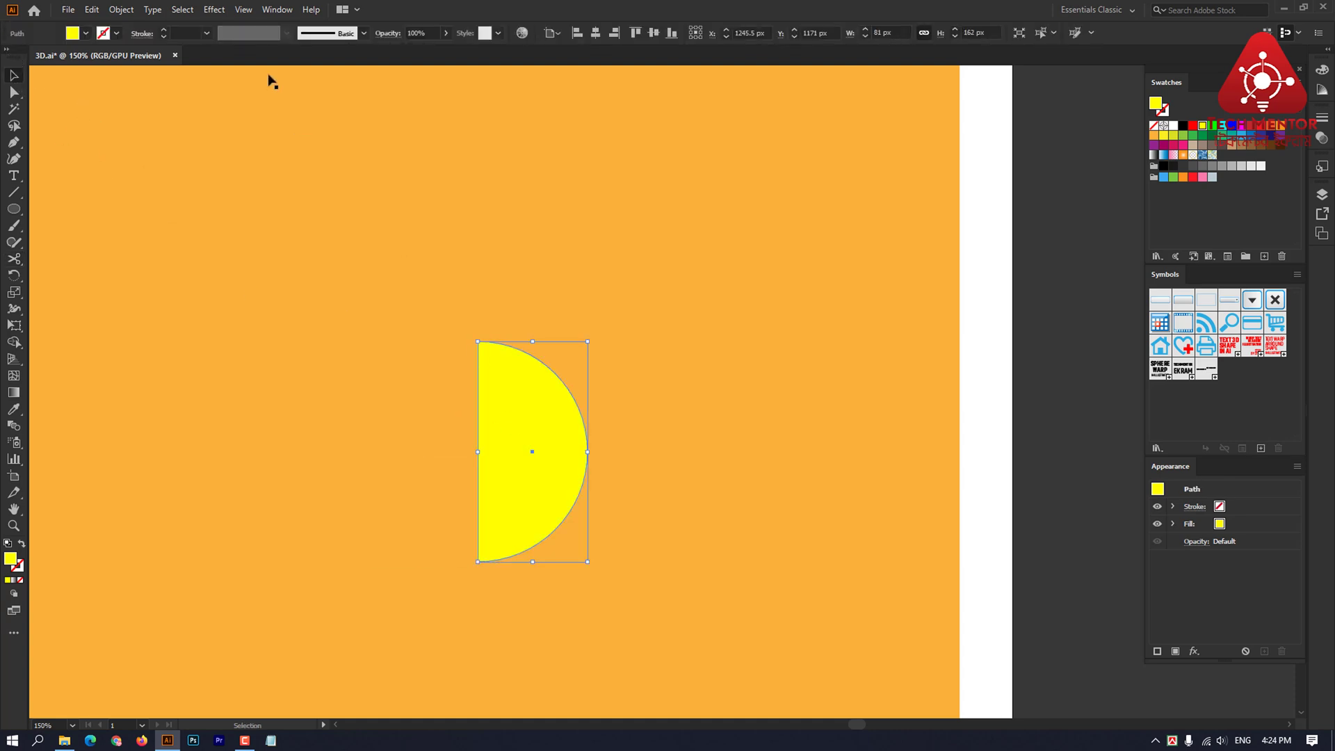
pyautogui.click(215, 9)
pyautogui.moveTo(313, 89)
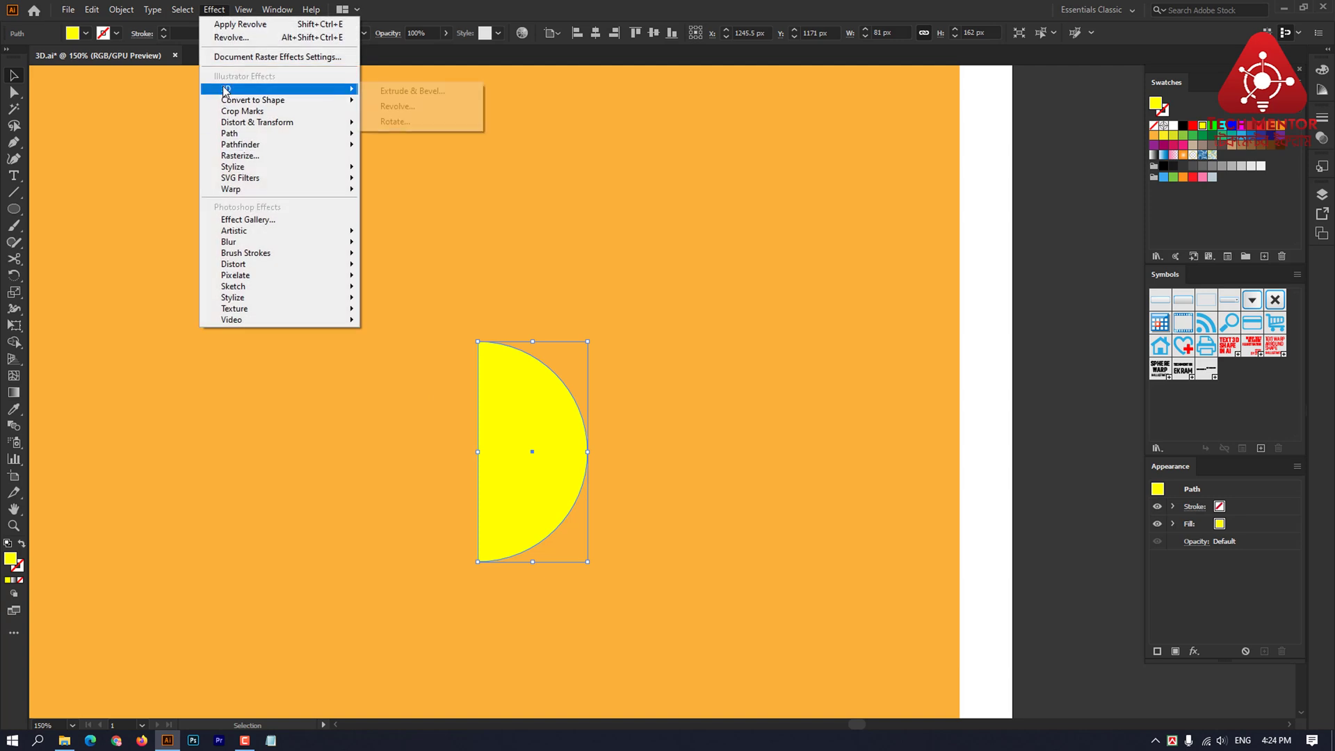
pyautogui.click(404, 106)
pyautogui.hotkey('ctrl', '-')
pyautogui.hotkey('ctrl', '-')
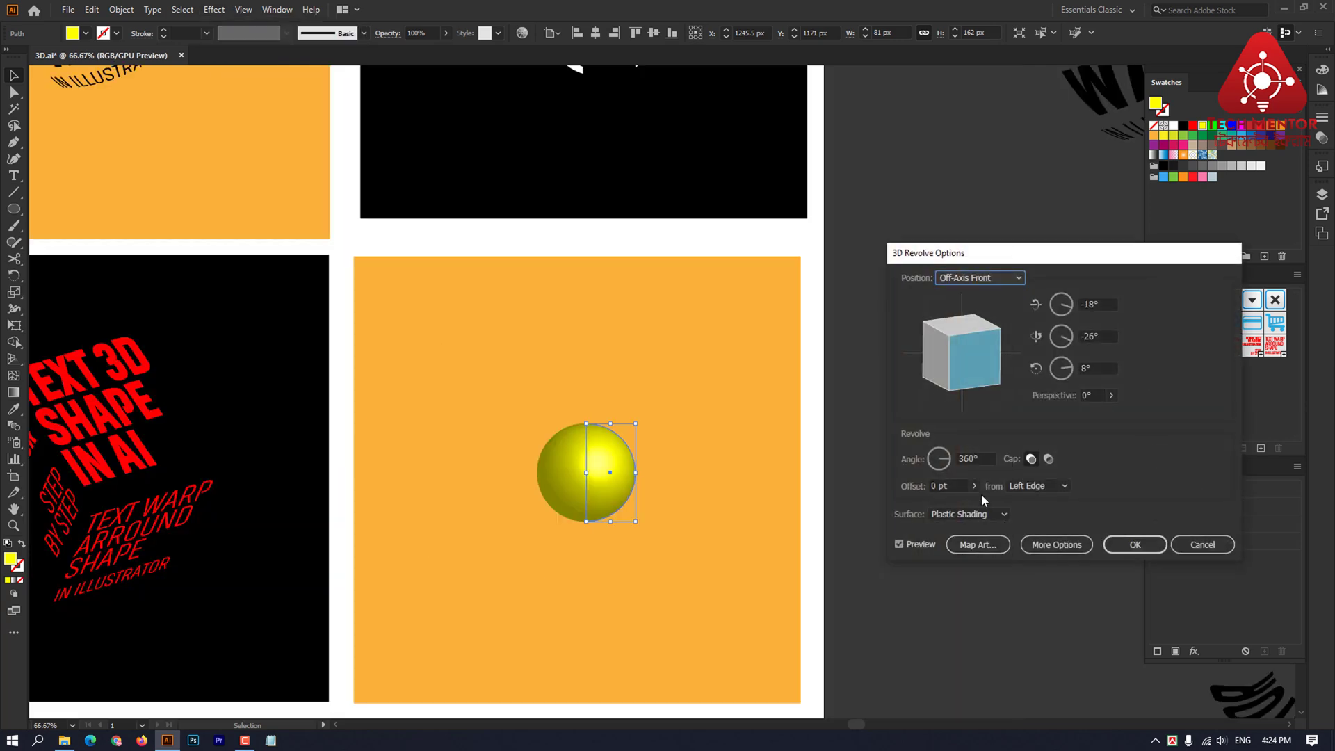
pyautogui.click(974, 485)
pyautogui.click(932, 503)
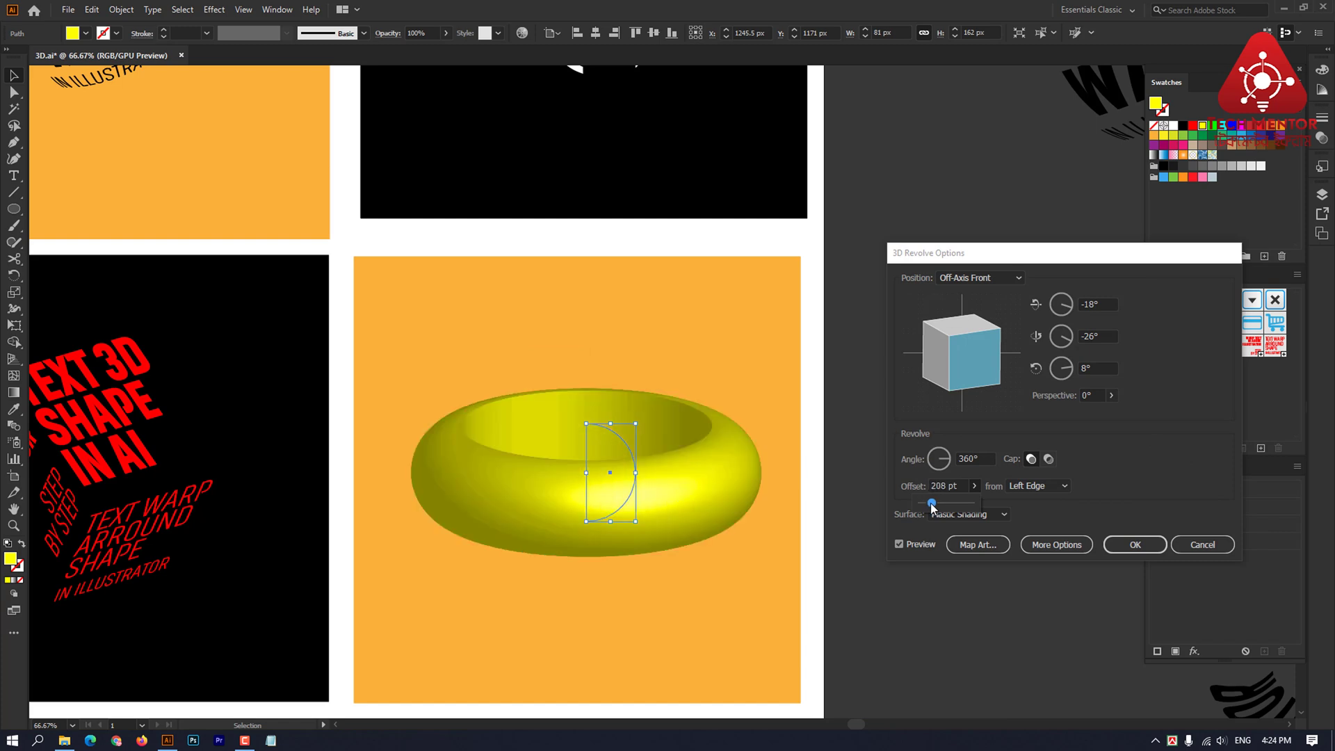
pyautogui.moveTo(932, 503); pyautogui.dragTo(929, 503)
pyautogui.moveTo(974, 362); pyautogui.dragTo(975, 367)
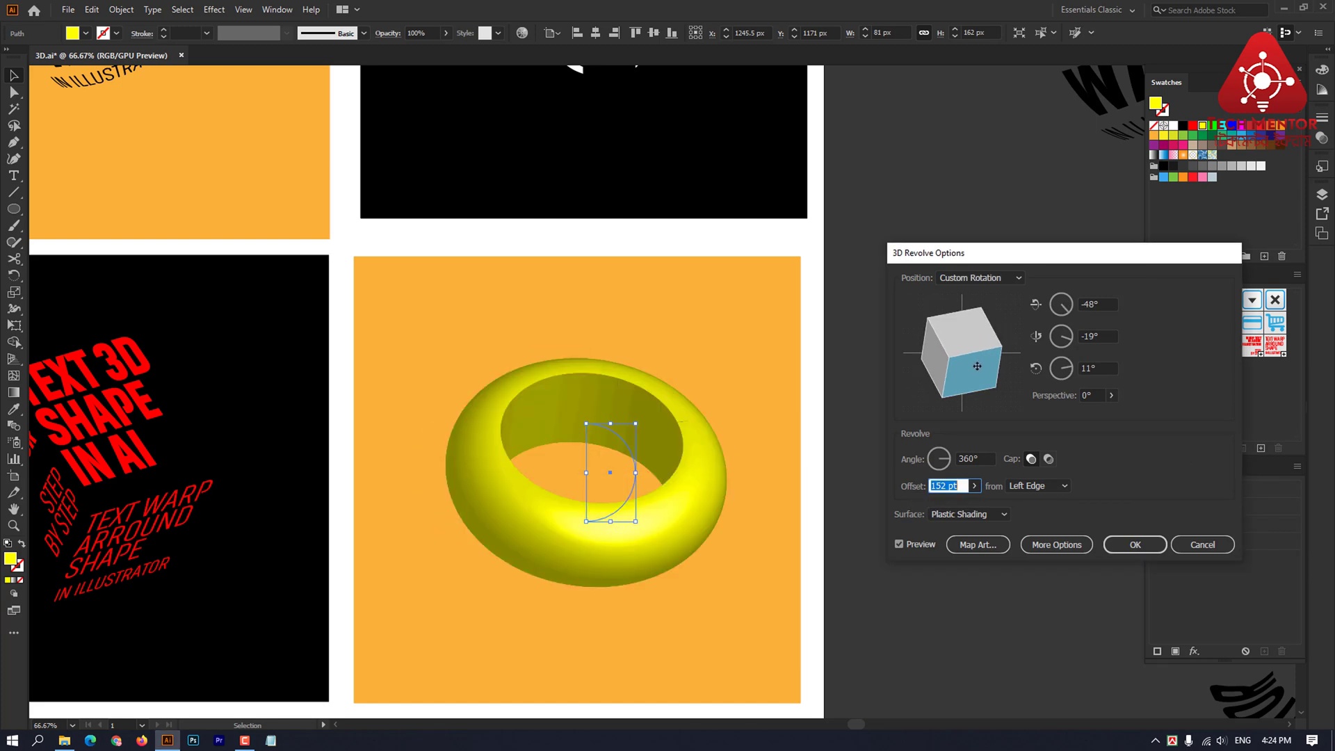
# Step: Map New Symbol 5 onto surface 1 of 2 of the revolved ring, with Invisible Geometry enabled
pyautogui.click(976, 547)
pyautogui.click(1212, 495)
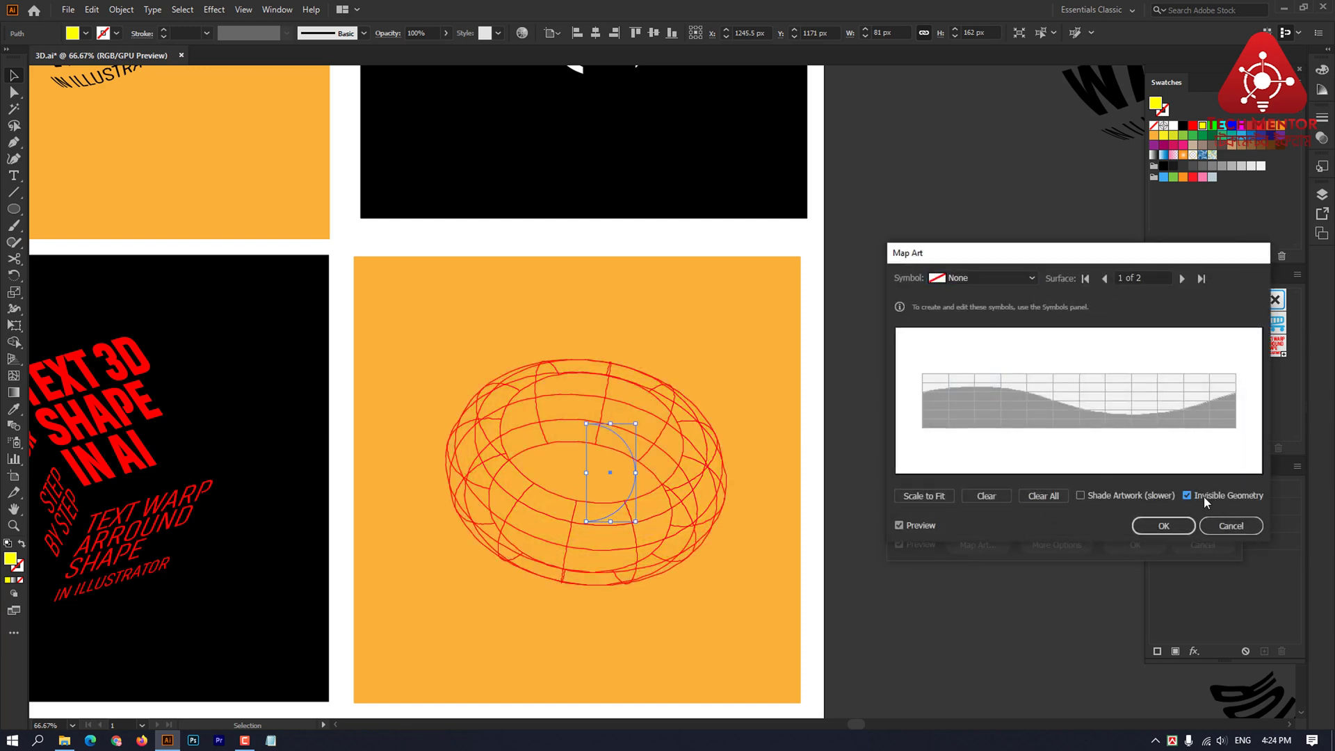
pyautogui.click(1036, 277)
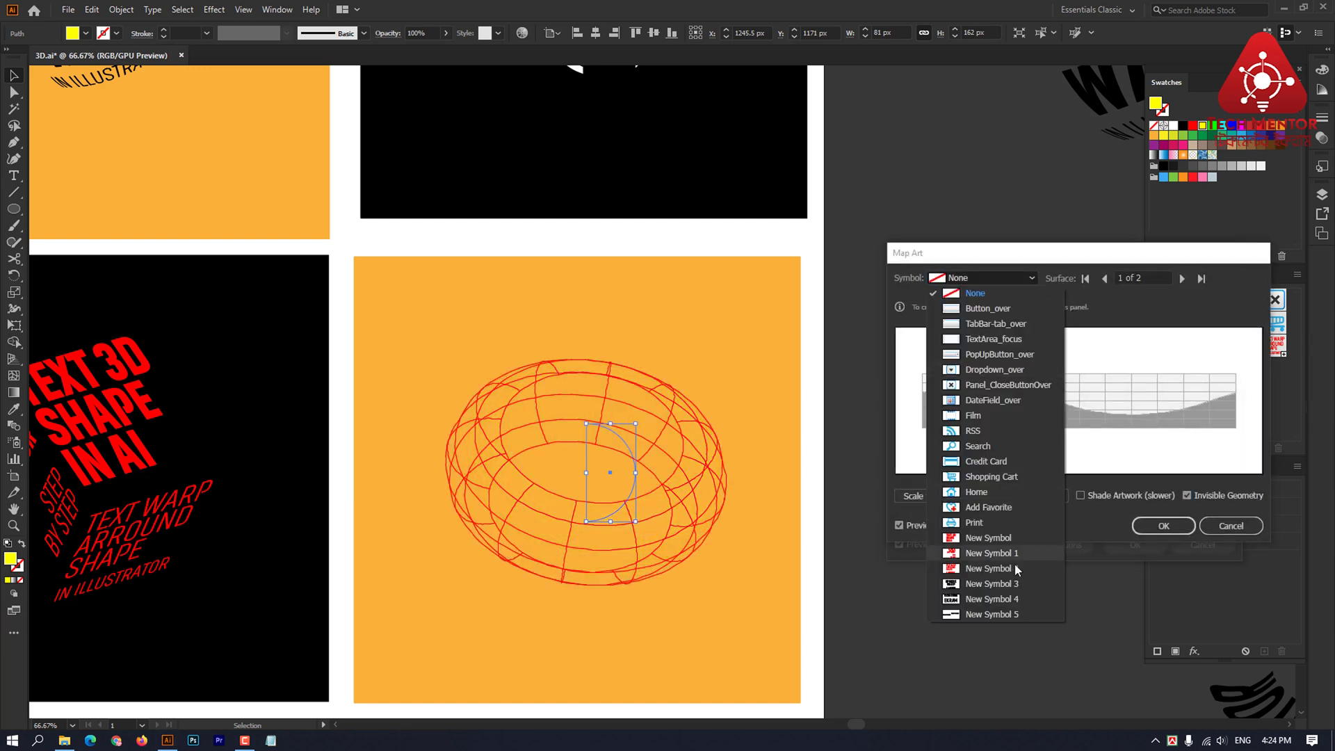
pyautogui.click(990, 614)
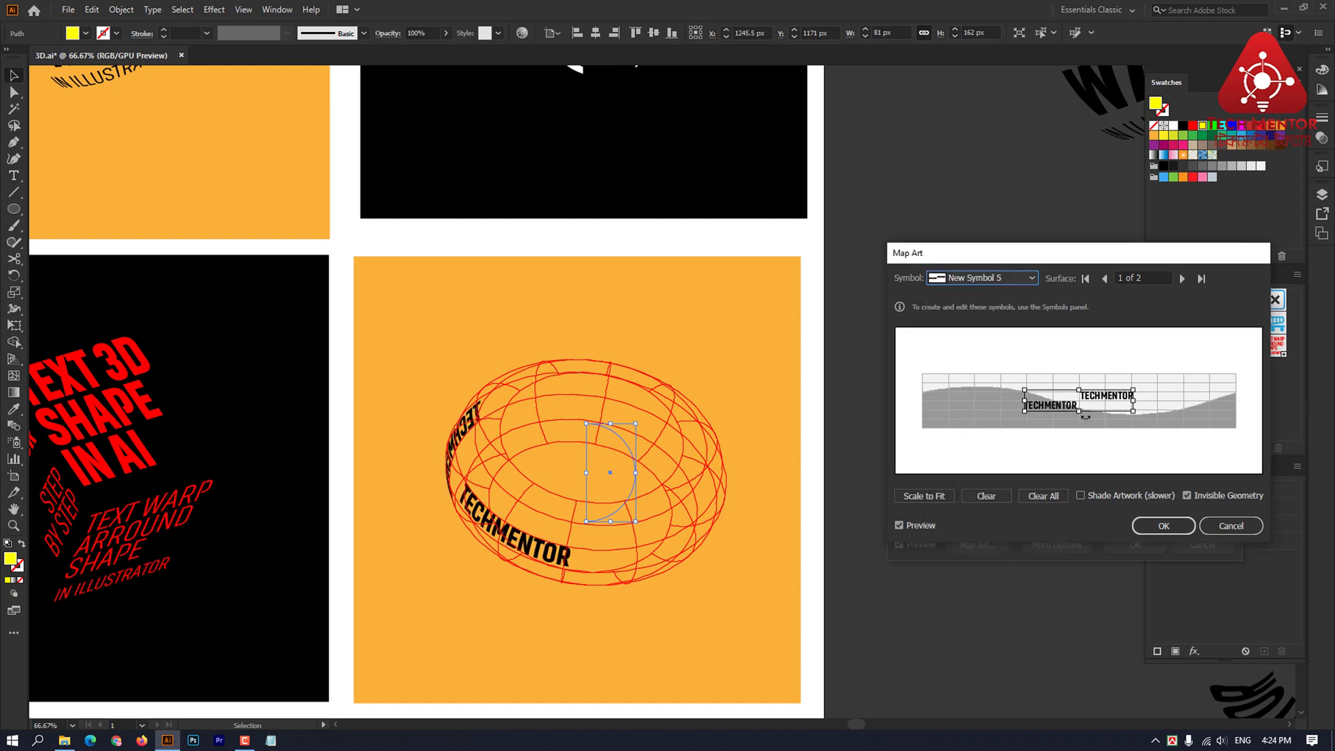
# Step: Widen the mapped TECHMENTOR symbol horizontally across most of the ring's surface grid and accept the art mapping
pyautogui.moveTo(1043, 403); pyautogui.dragTo(961, 400)
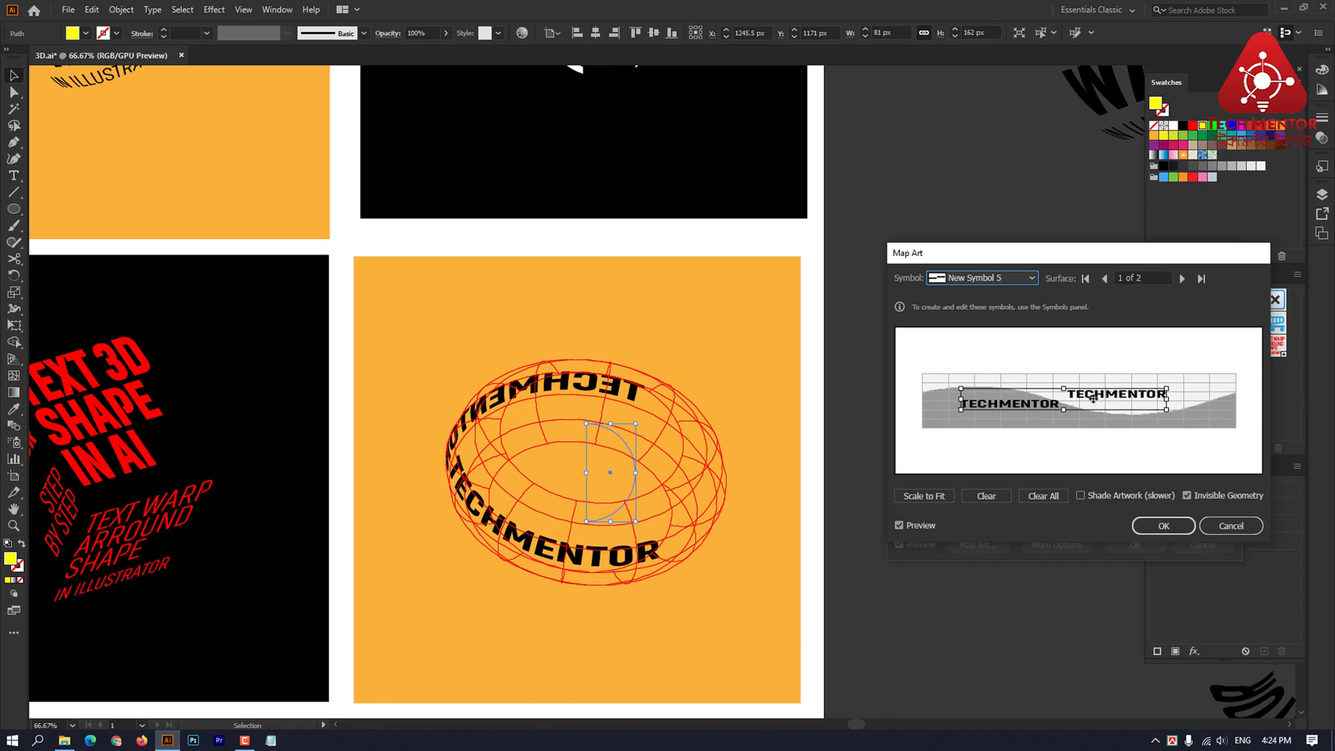
pyautogui.moveTo(1093, 397); pyautogui.dragTo(1088, 397)
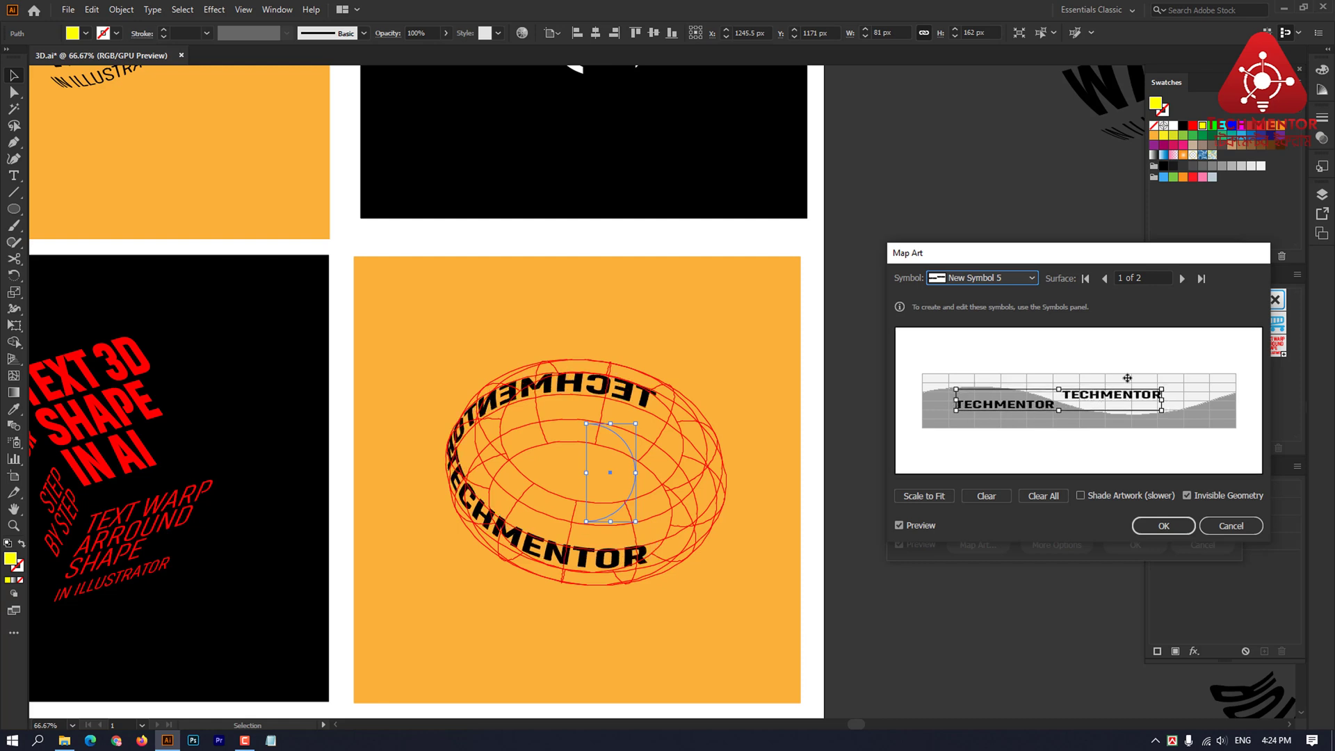
pyautogui.moveTo(1164, 400); pyautogui.dragTo(1187, 400)
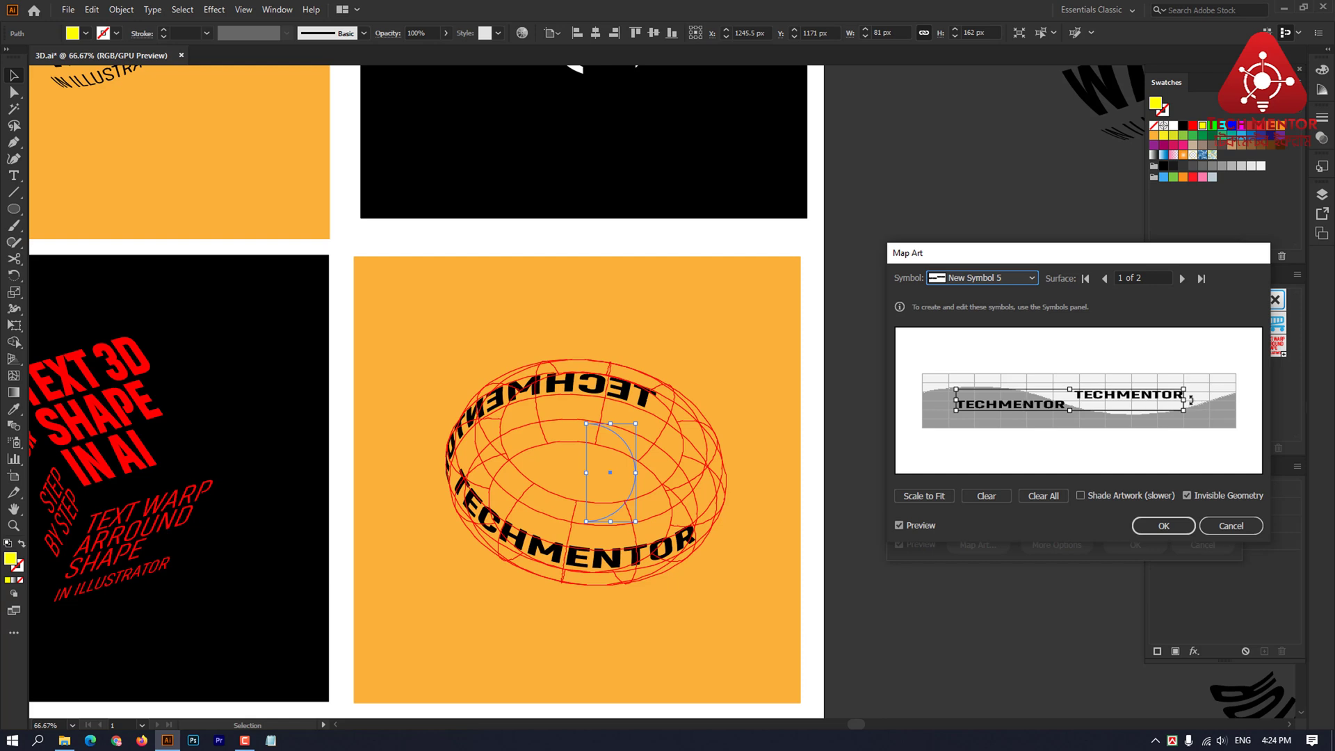
pyautogui.moveTo(1187, 401); pyautogui.dragTo(1199, 402)
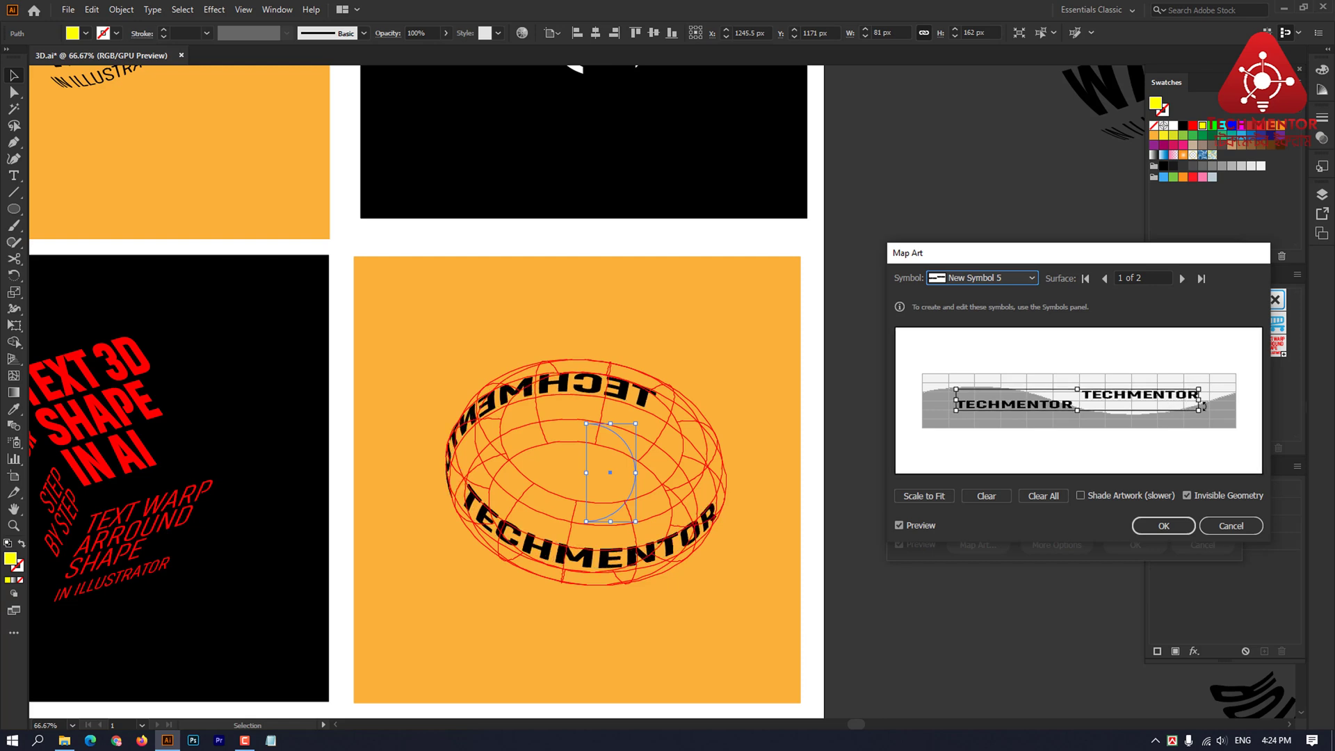
pyautogui.click(1163, 526)
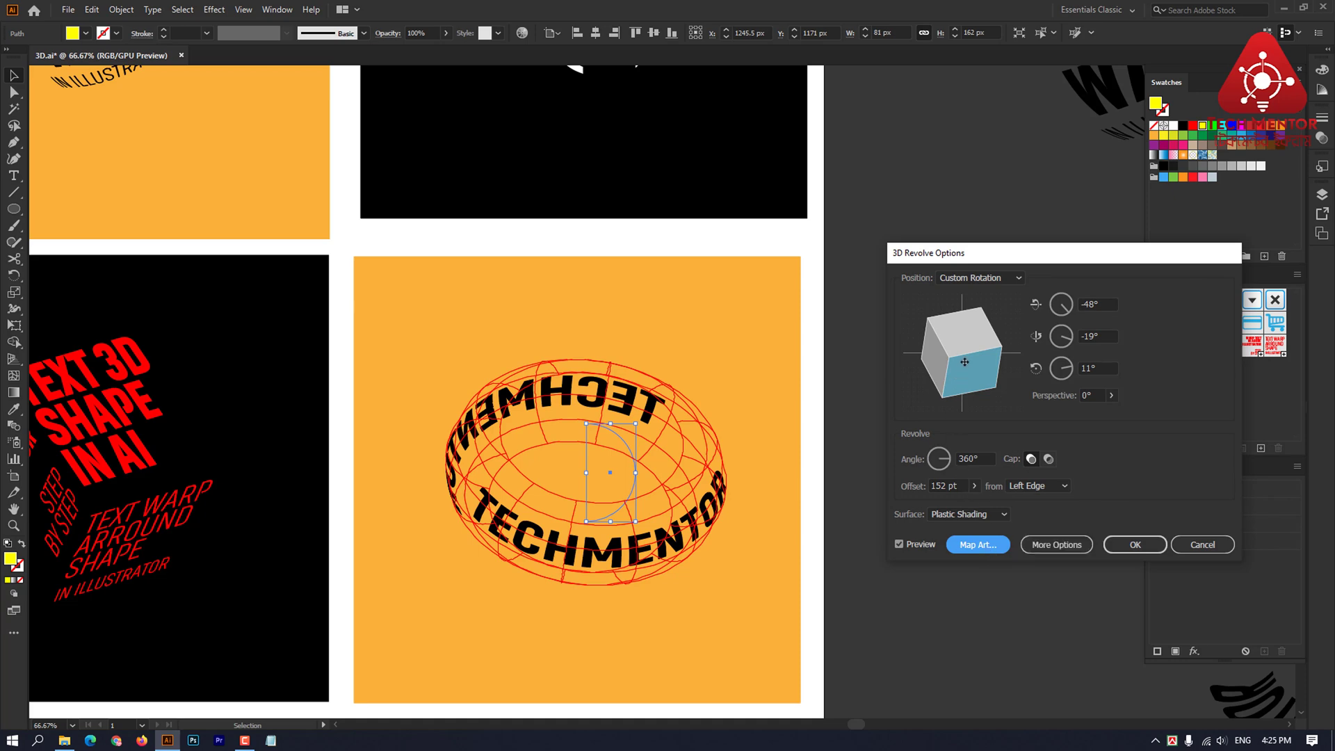
# Step: Rotate the revolved ring freely so TECHMENTOR reads upright along its far side, apply the 3D Revolve and deselect the artwork
pyautogui.moveTo(968, 362); pyautogui.dragTo(977, 353)
pyautogui.click(1146, 547)
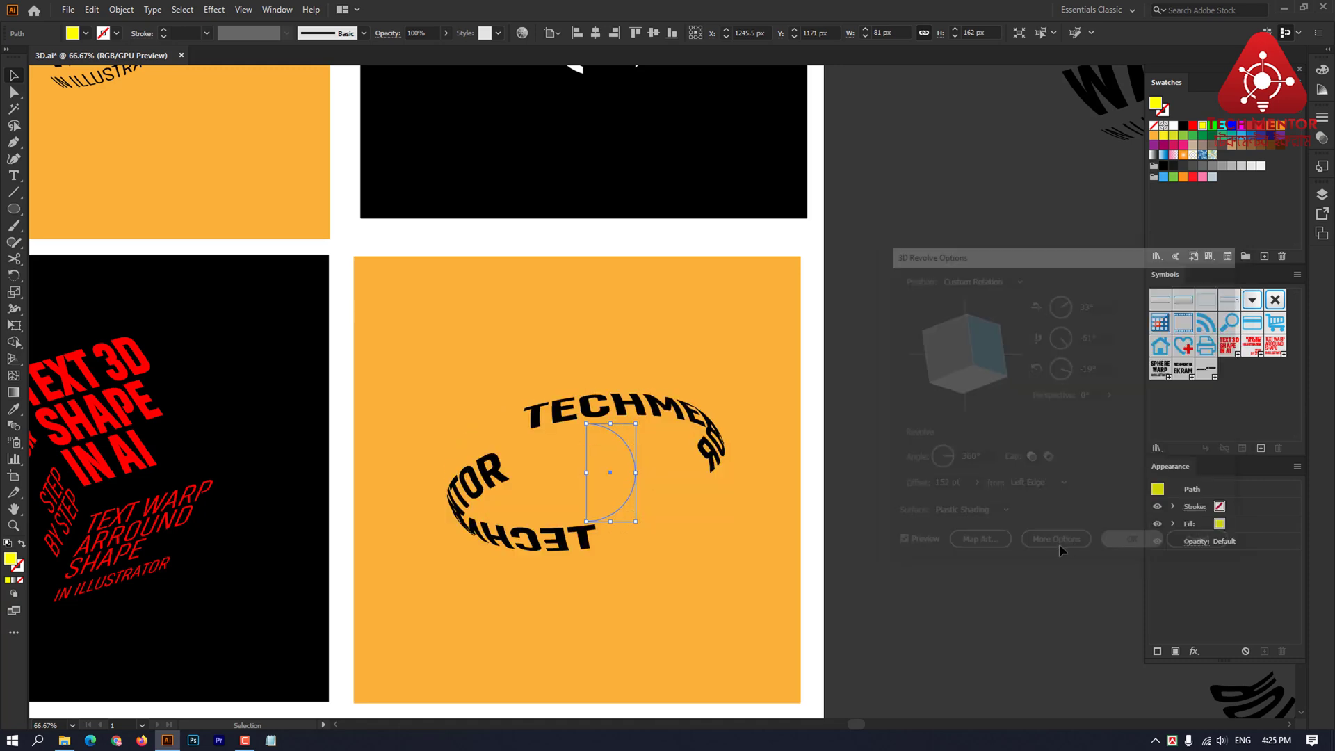
pyautogui.scroll(-2, 1007, 550)
pyautogui.click(1006, 549)
pyautogui.moveTo(1013, 525); pyautogui.dragTo(885, 514)
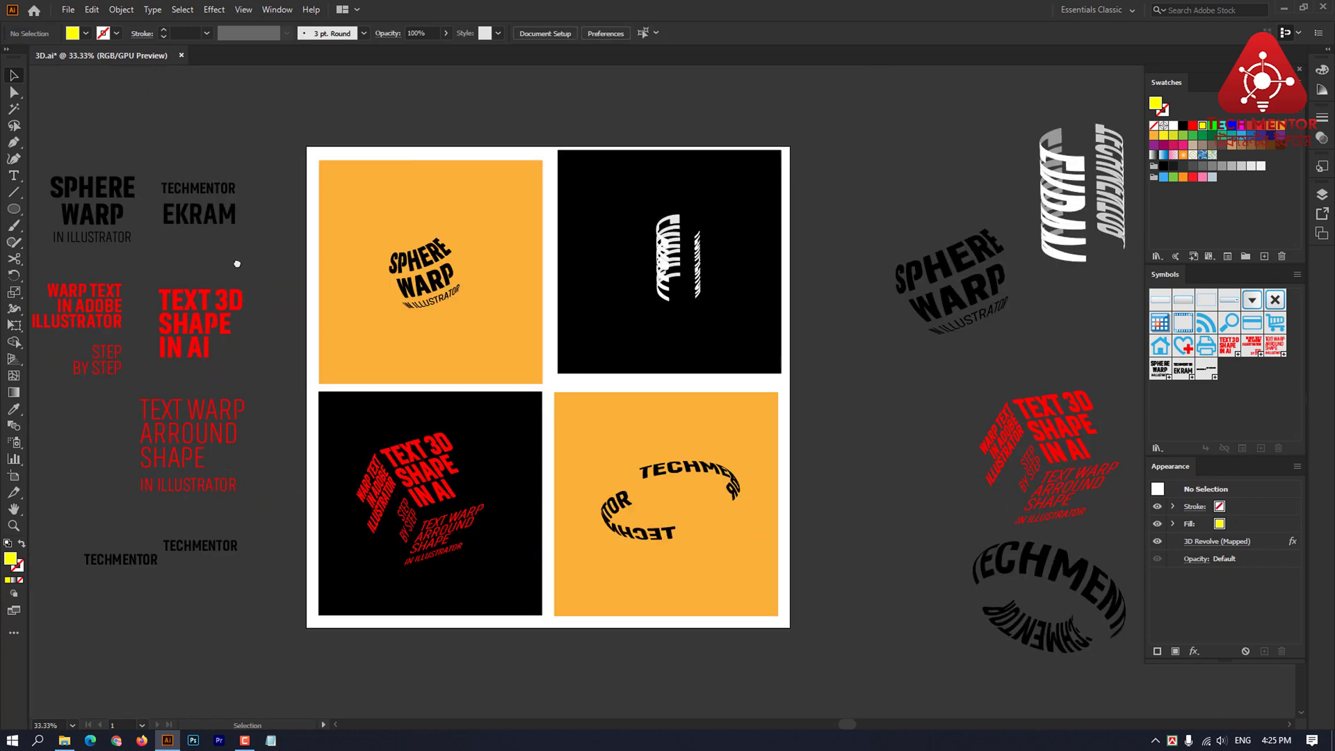
pyautogui.click(203, 224)
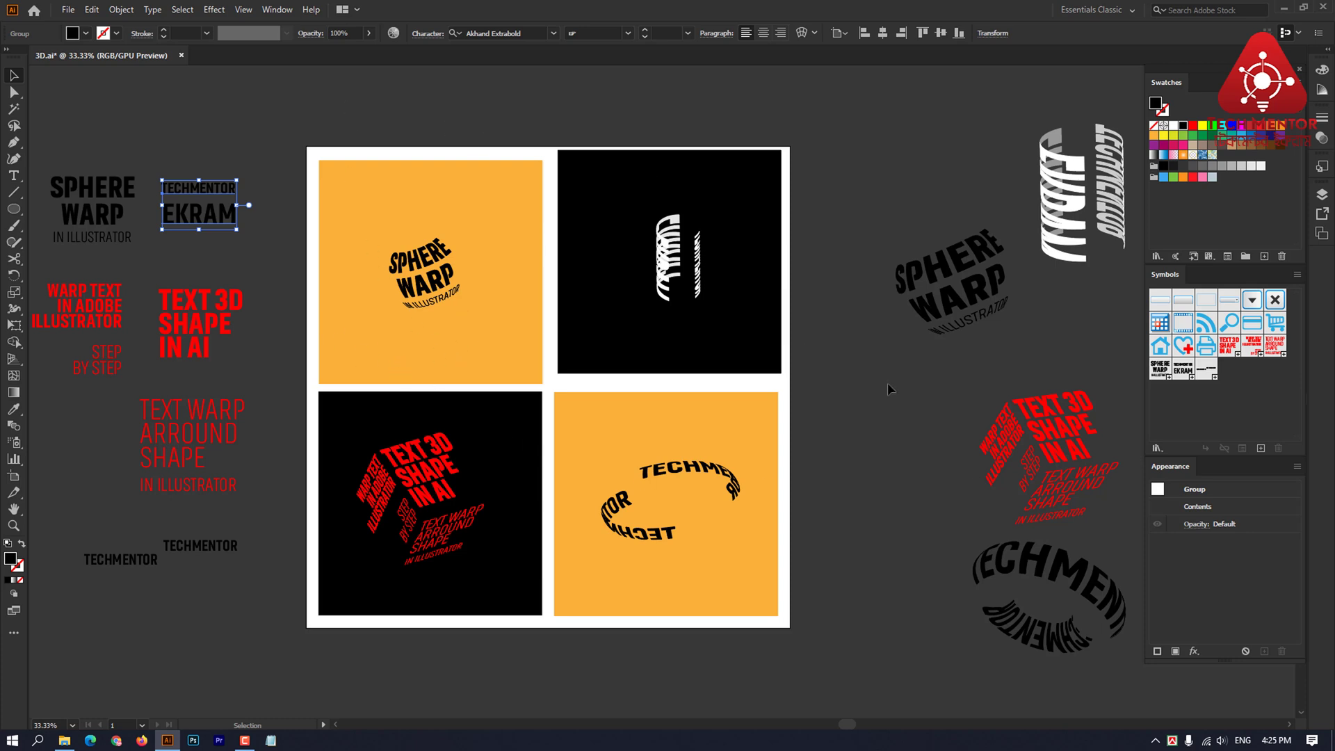
pyautogui.moveTo(880, 407); pyautogui.dragTo(861, 401)
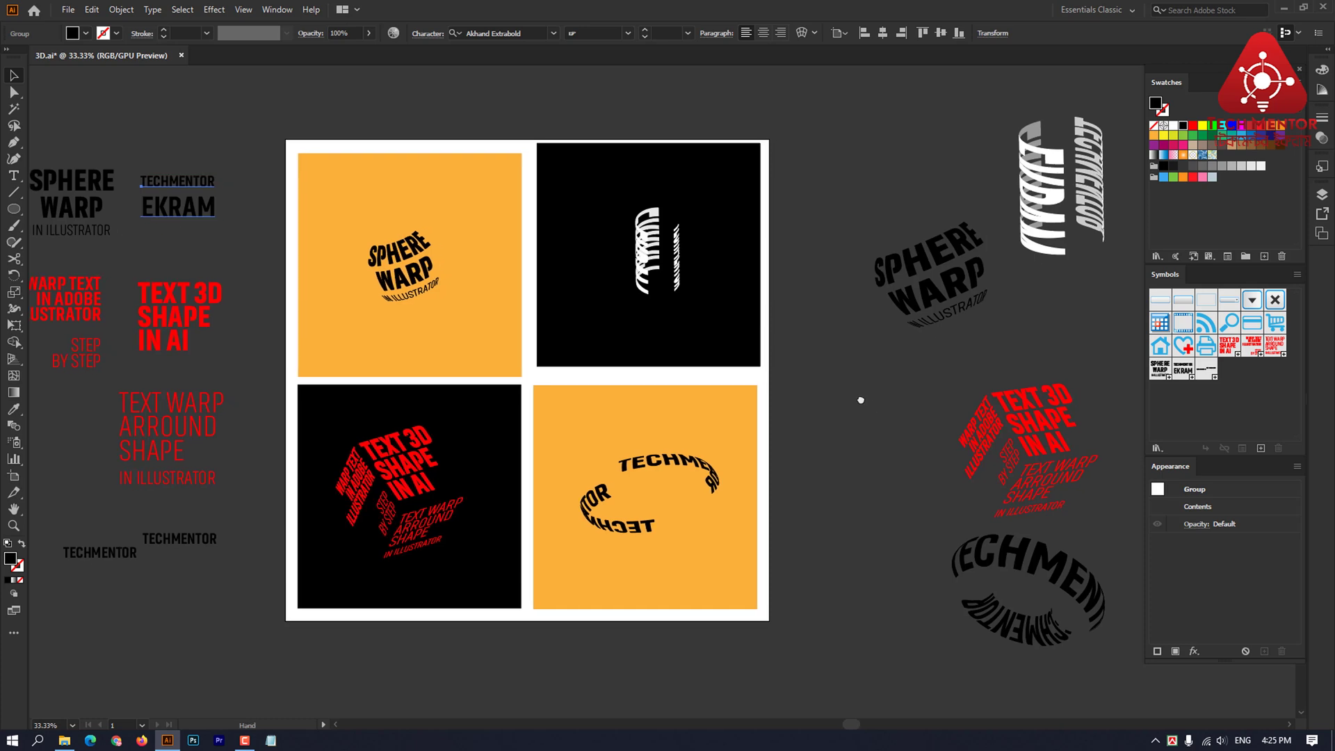